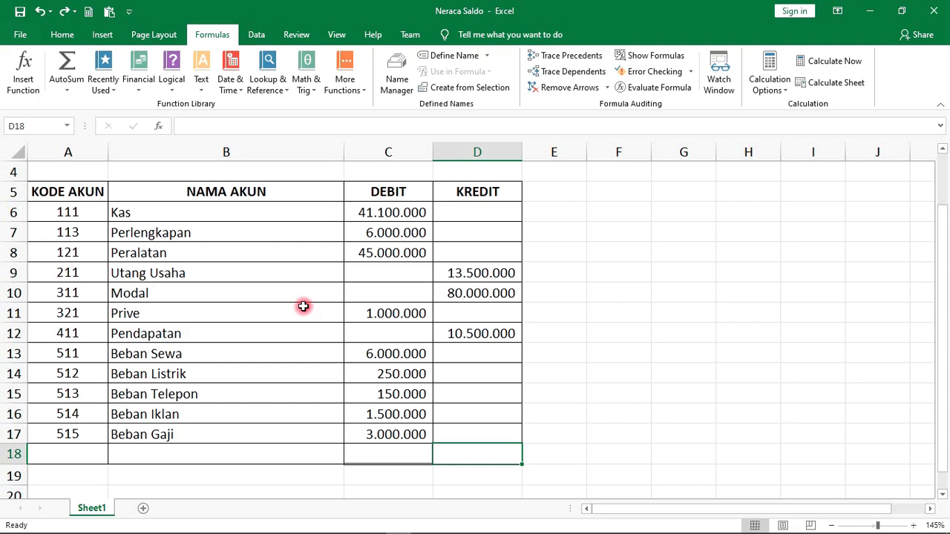
- Total the Utang Usaha and Modal credits, range D9:D10, in cell D18 with AutoSum's Sum function and check the source cells
click(62, 35)
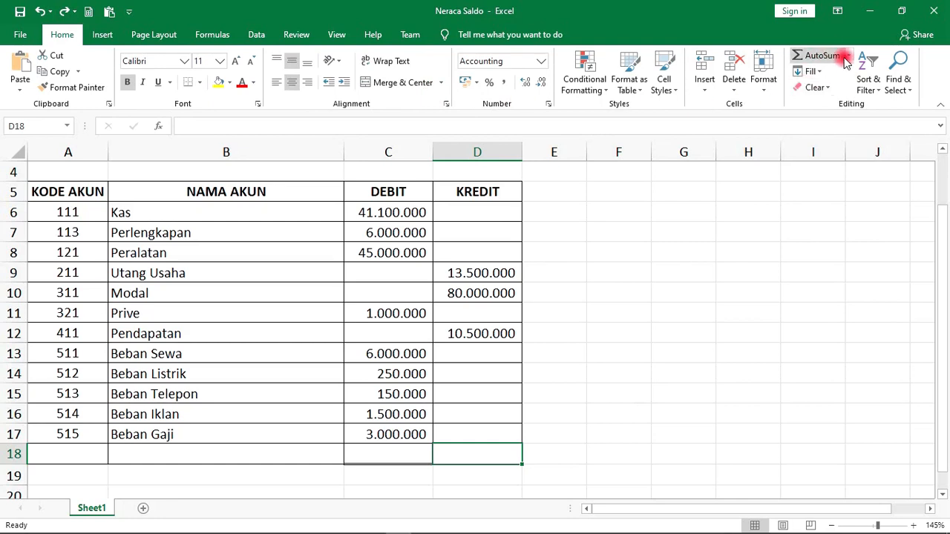
click(845, 61)
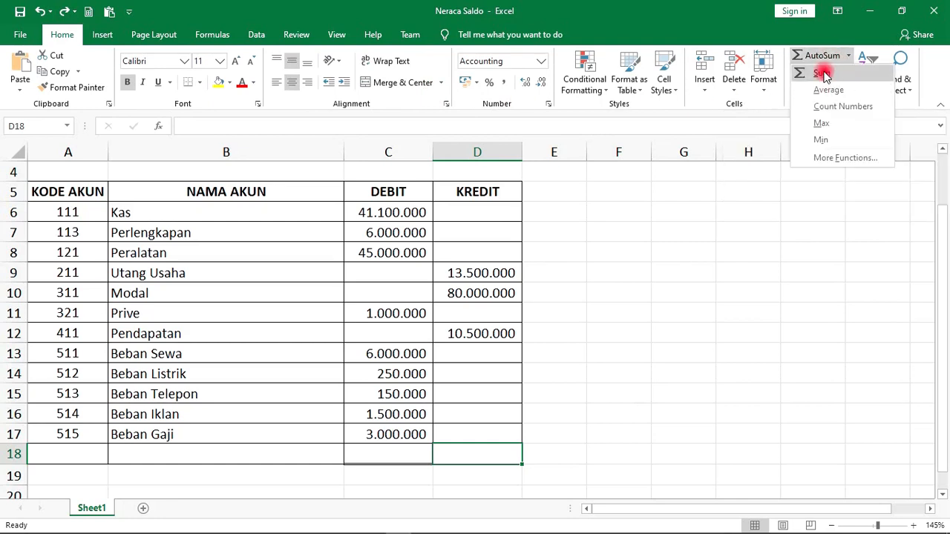
click(795, 72)
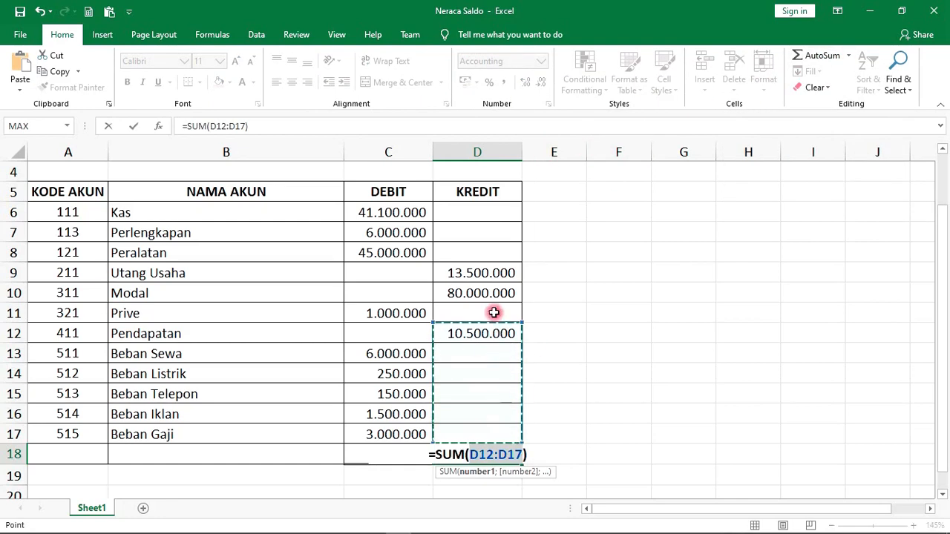
click(462, 271)
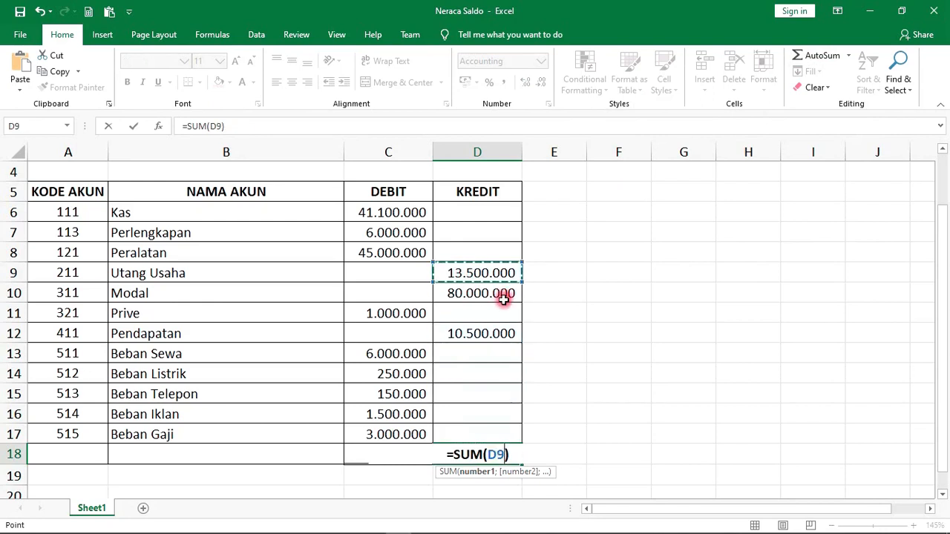
mouse_move(449, 282)
mouse_down()
mouse_move(448, 290)
mouse_move(465, 292)
mouse_up()
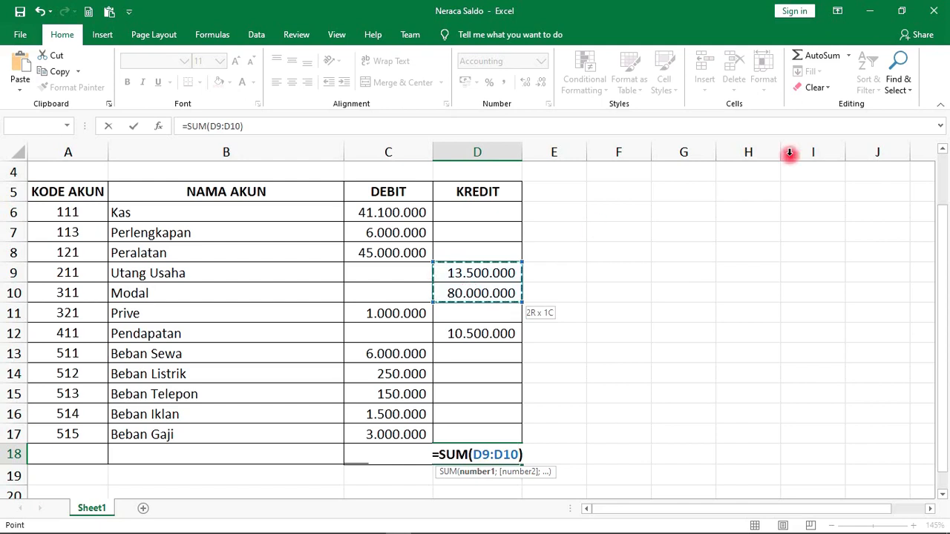
click(807, 55)
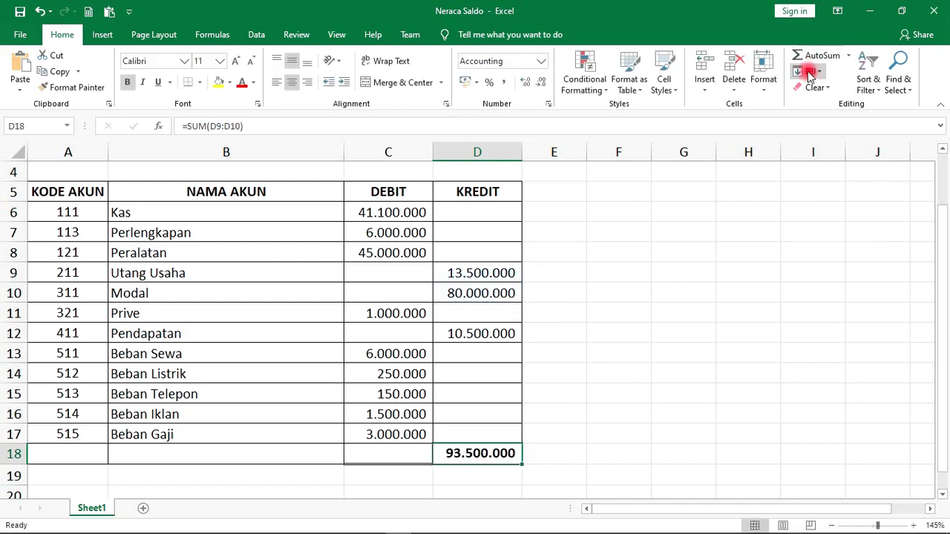
click(466, 273)
click(477, 292)
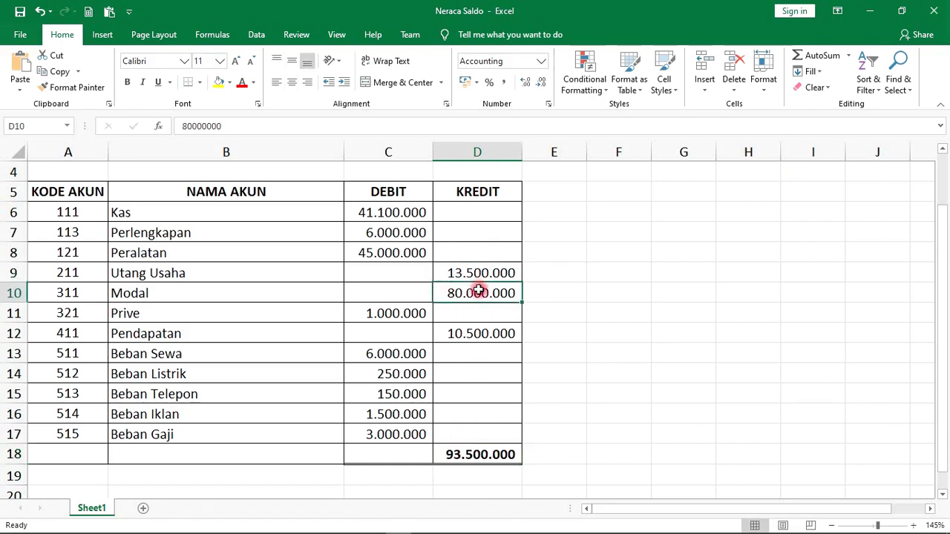
click(466, 458)
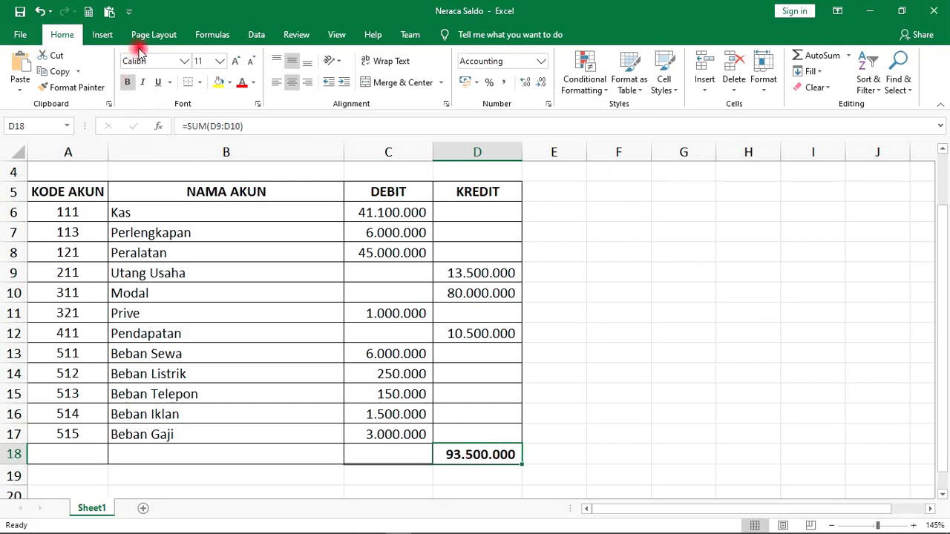
- Undo the total in D18 and re-enter it with AutoSum as =SUM(D9;D10), picking the two cells separately
click(201, 37)
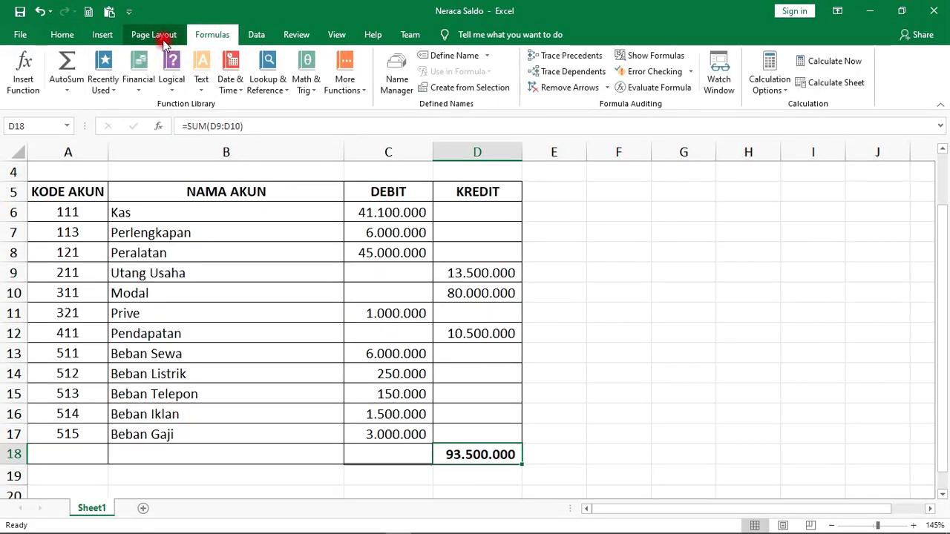
key(ctrl+z)
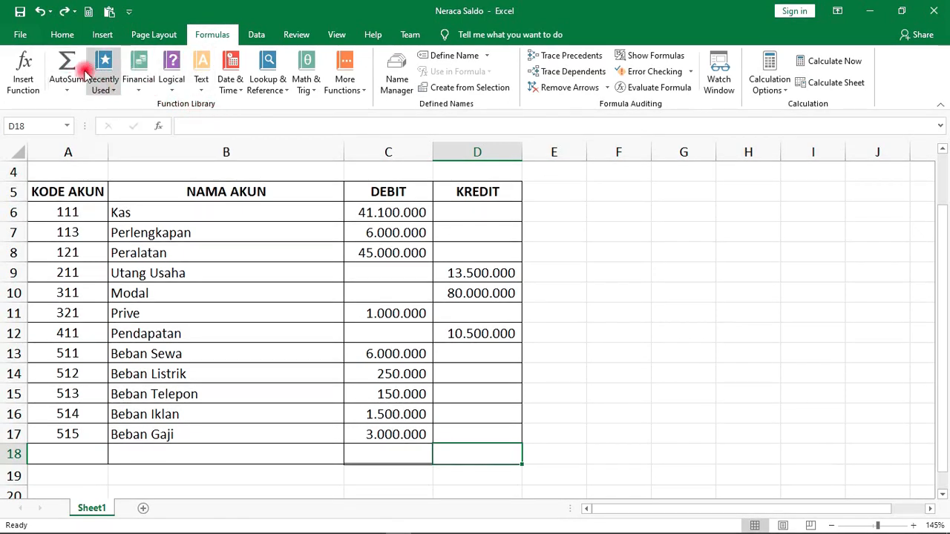
click(66, 95)
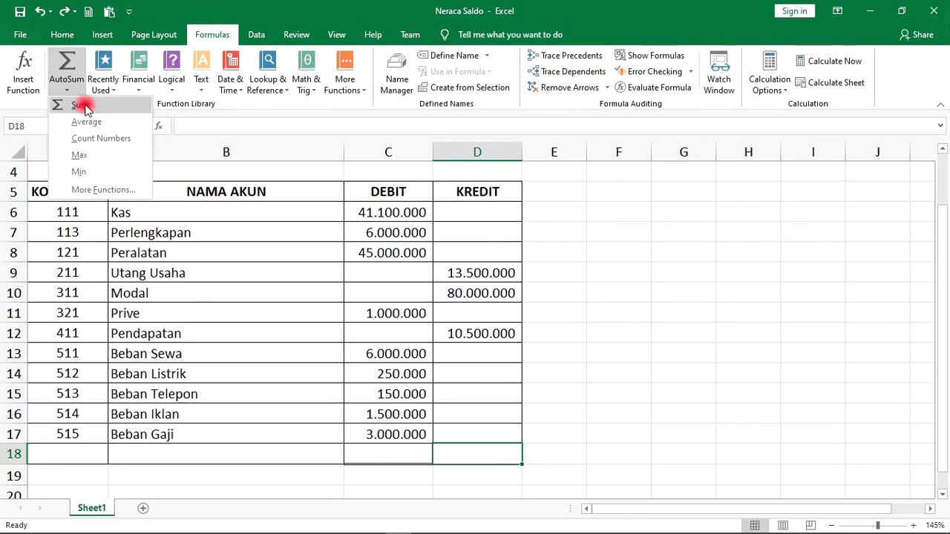
click(78, 102)
click(475, 273)
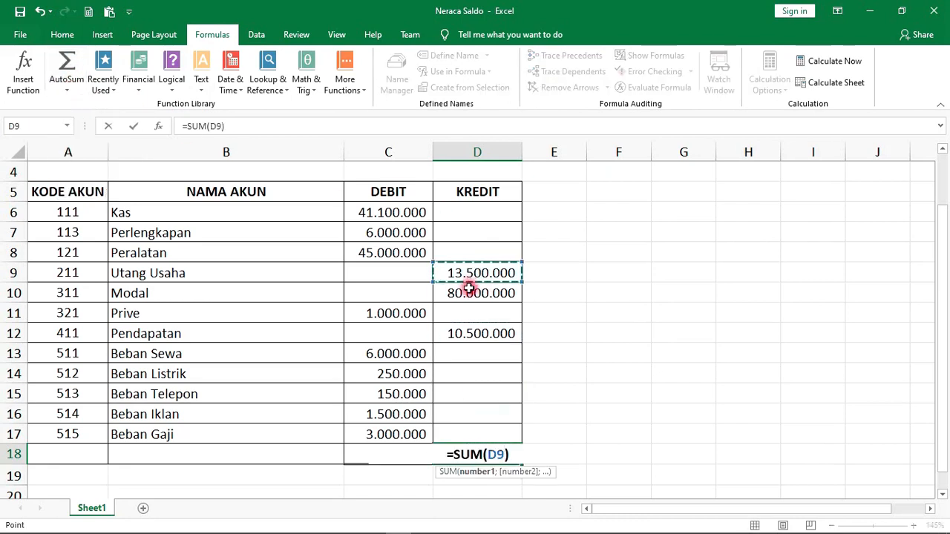
ctrl+click(469, 293)
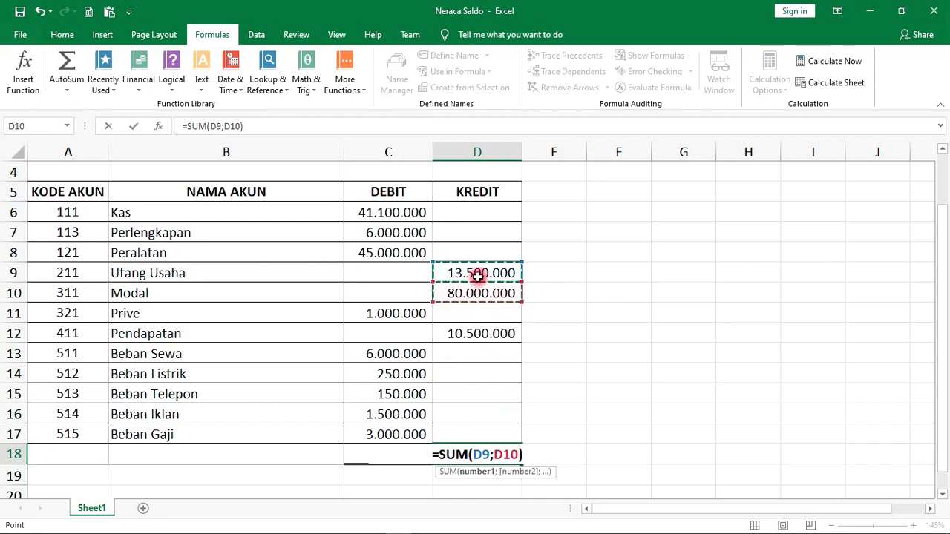
click(67, 91)
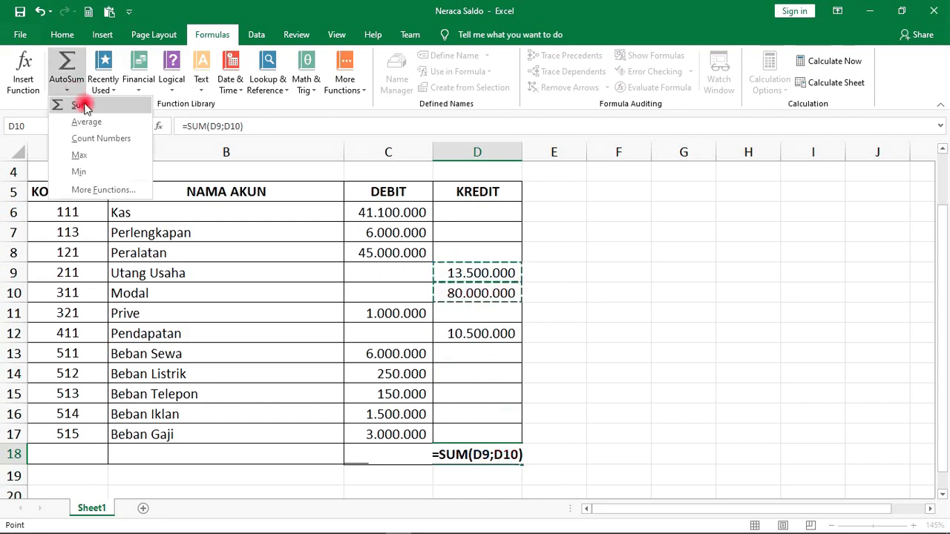
click(79, 102)
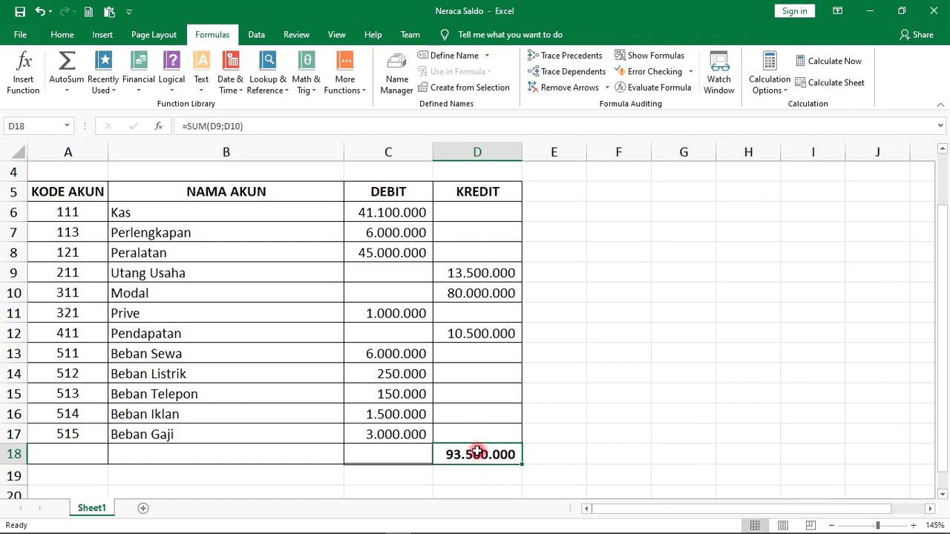
- Clear D18 and insert the Math & Trig SUM function there, with D9;D10 as its Number1 argument
key(Delete)
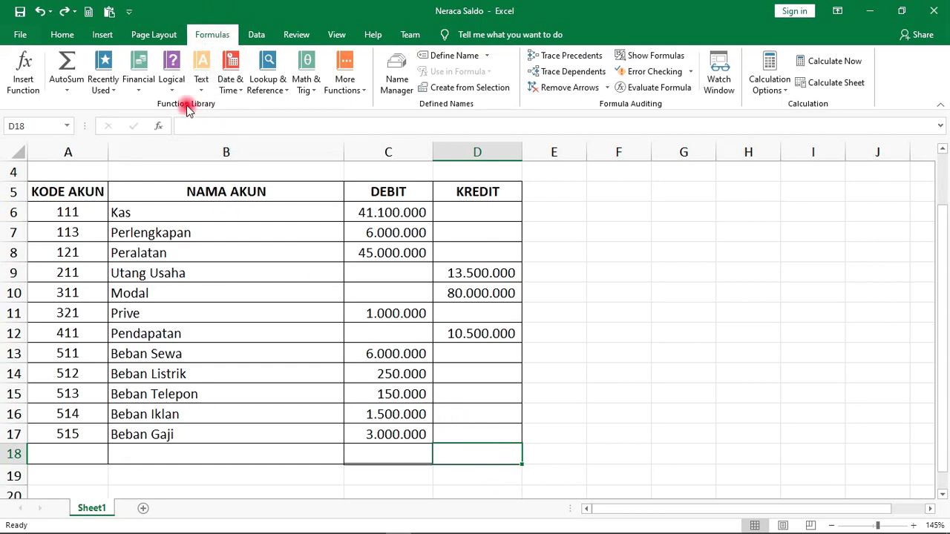
click(312, 96)
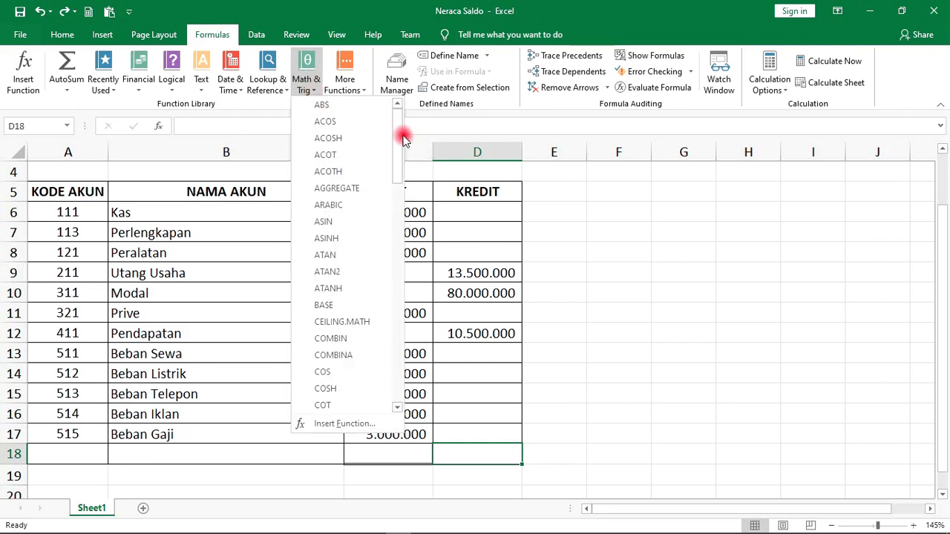
drag(399, 136, 382, 335)
click(333, 340)
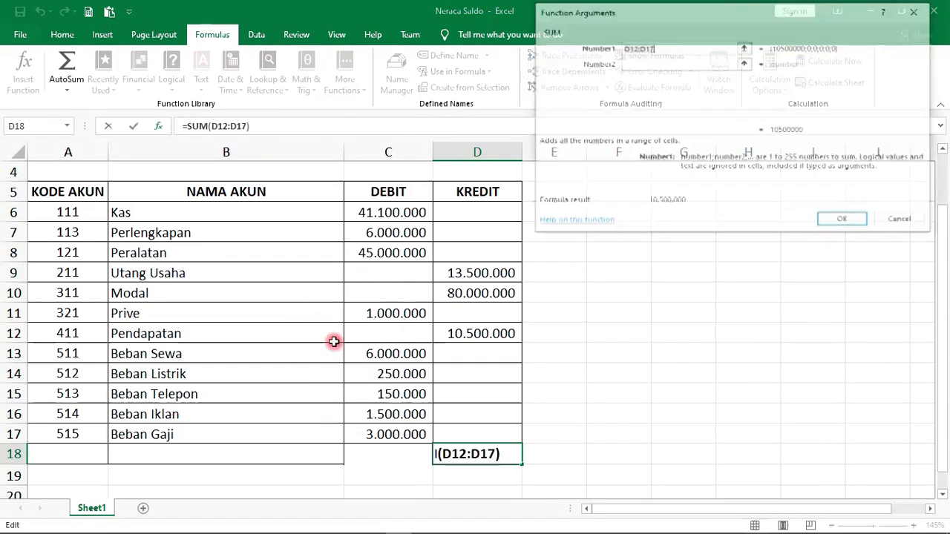
drag(662, 24, 725, 95)
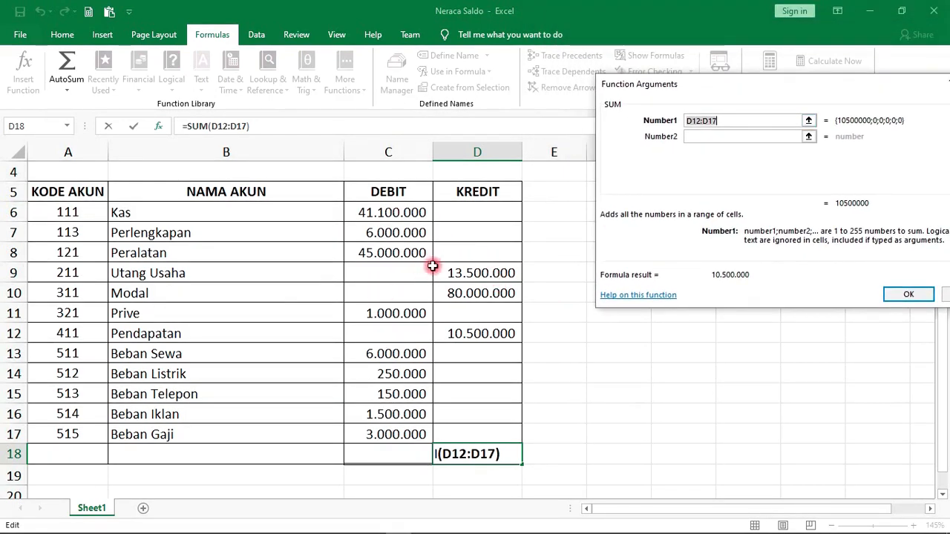
click(477, 273)
ctrl+click(478, 291)
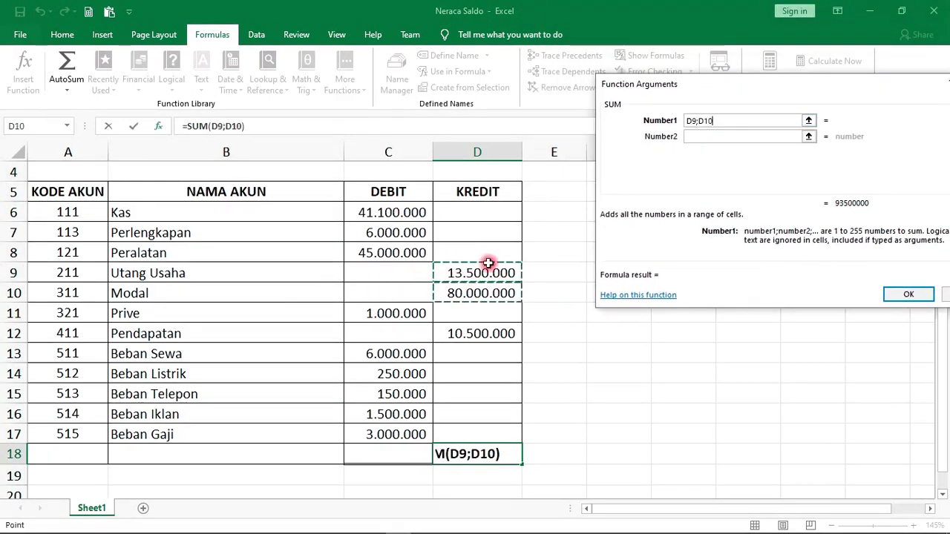
drag(695, 88, 650, 71)
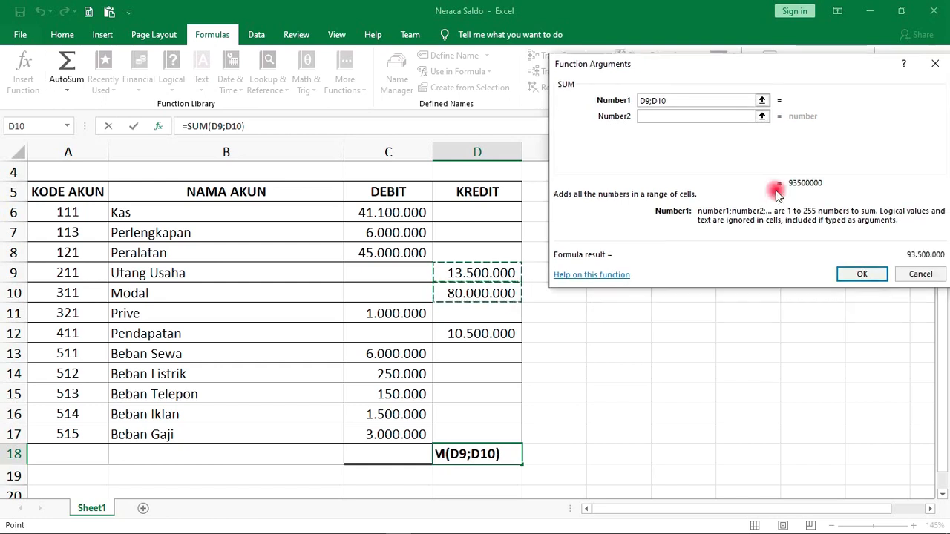
click(863, 278)
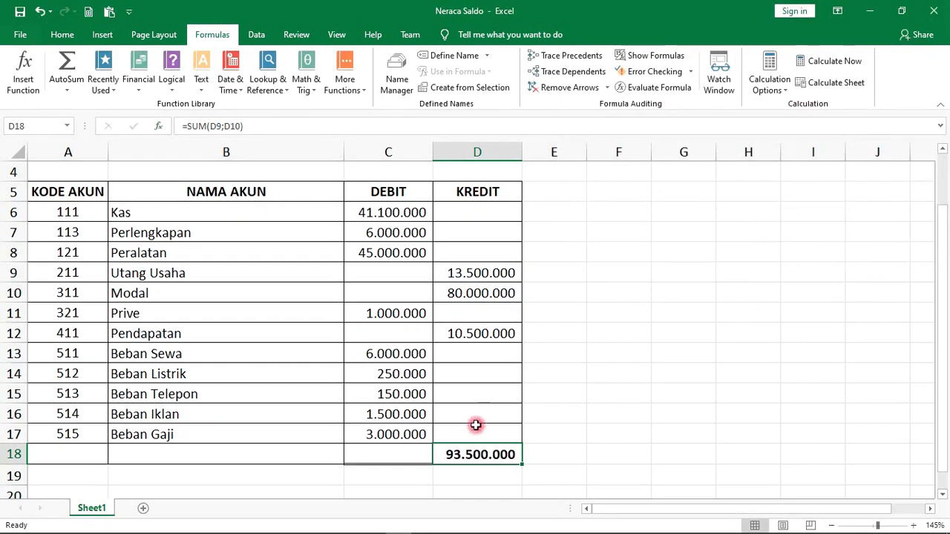
click(463, 273)
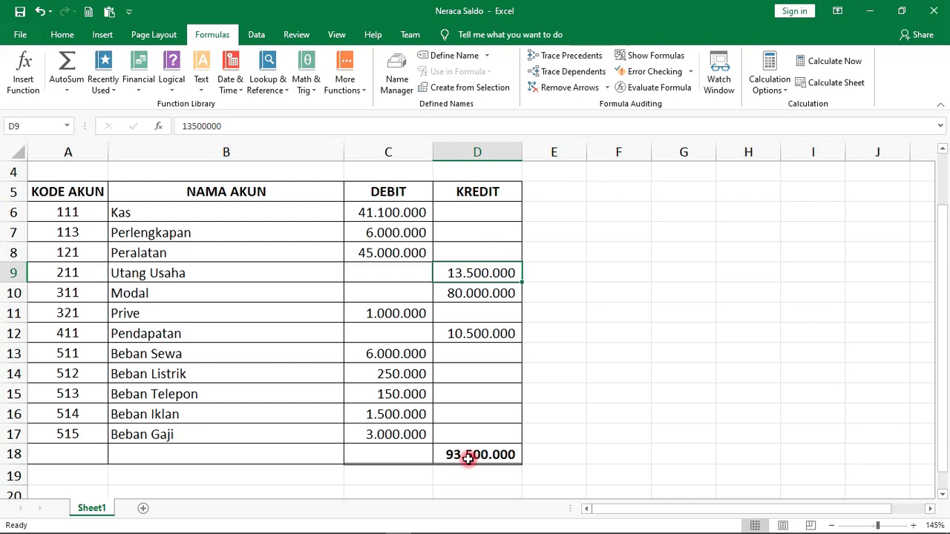
- Undo the sum in D18, enter =COUNT(D9;D10) there with Count Numbers, and compare it with the credit entry in D10
key(ctrl+z)
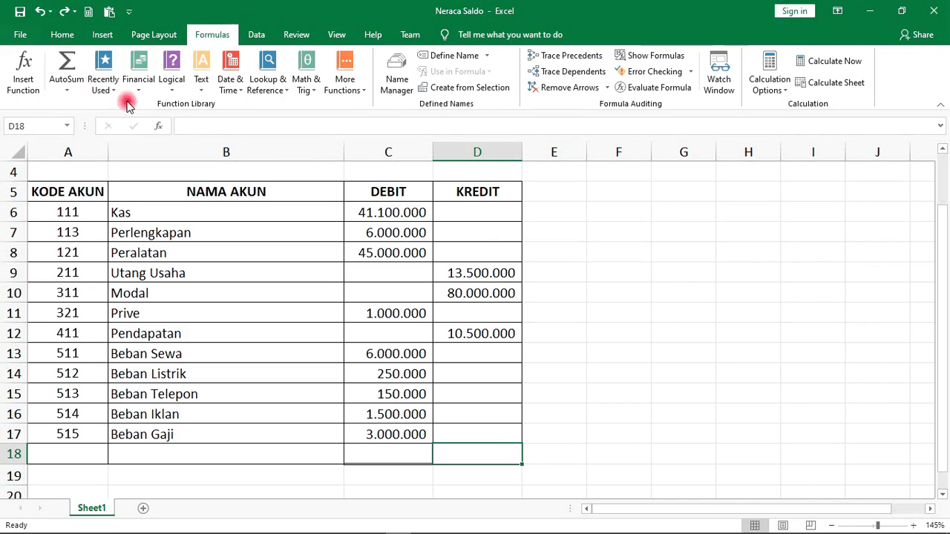
click(69, 91)
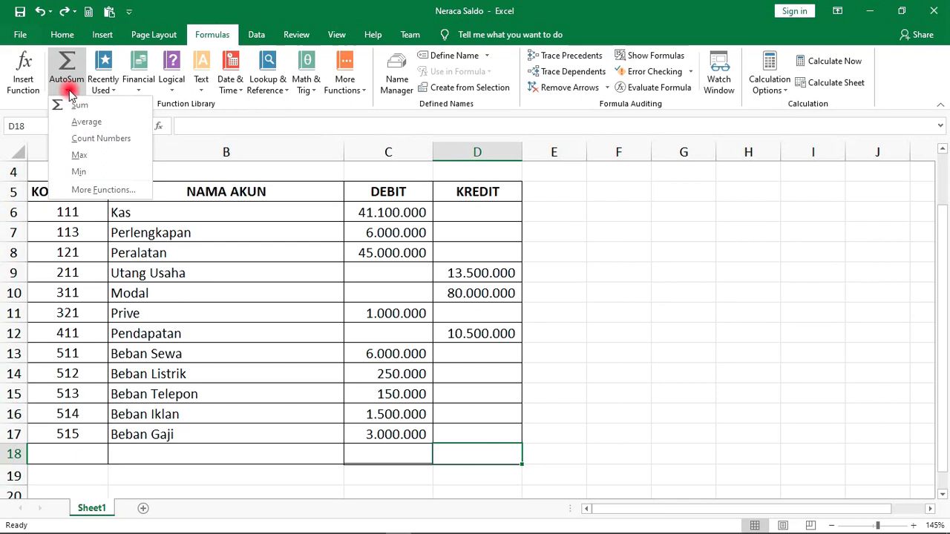
click(112, 138)
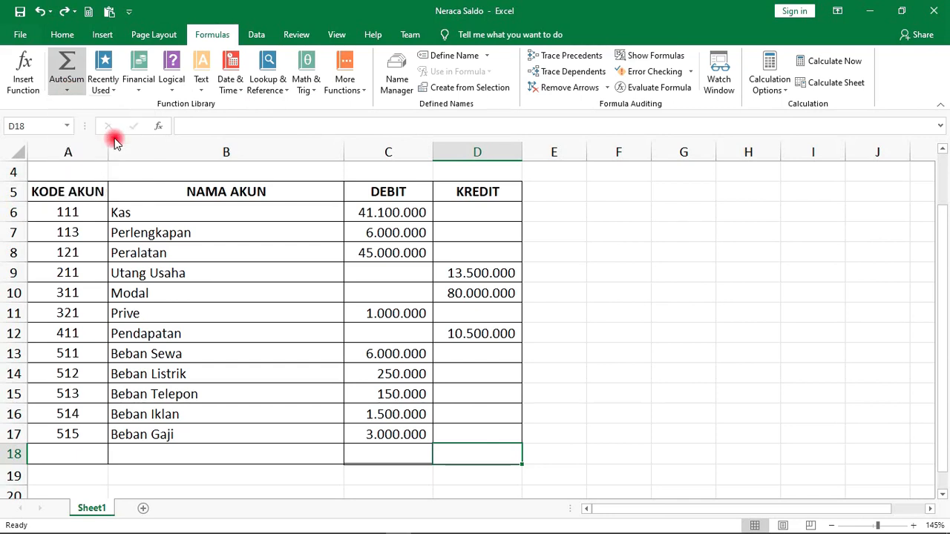
click(462, 273)
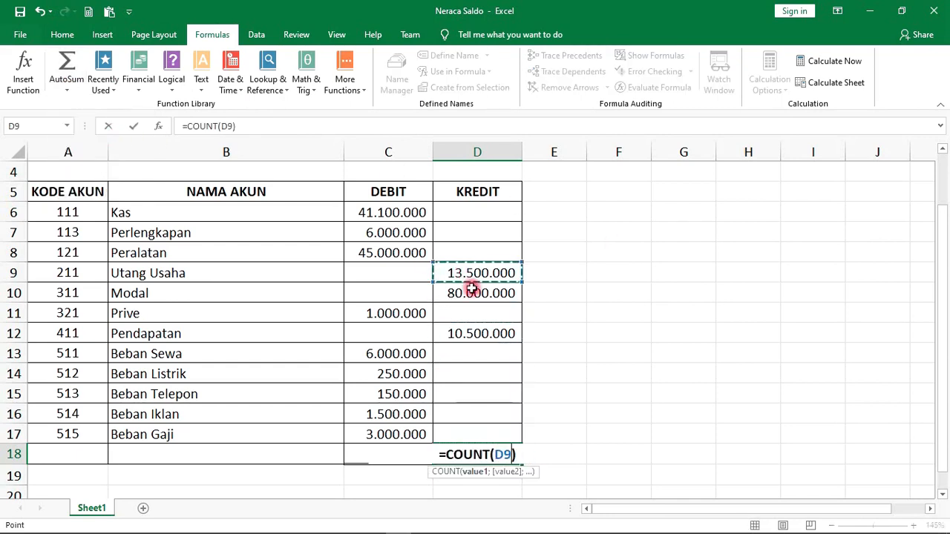
ctrl+click(475, 291)
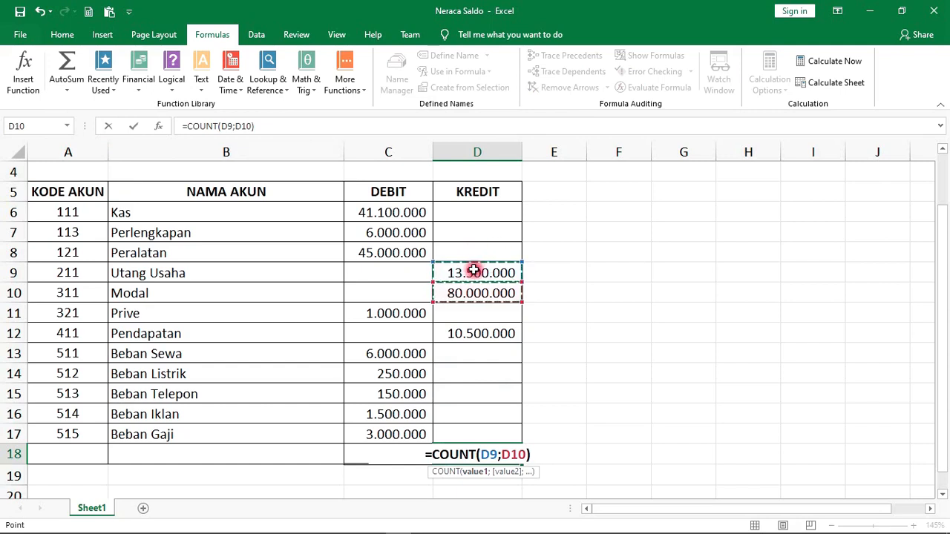
click(67, 90)
click(89, 139)
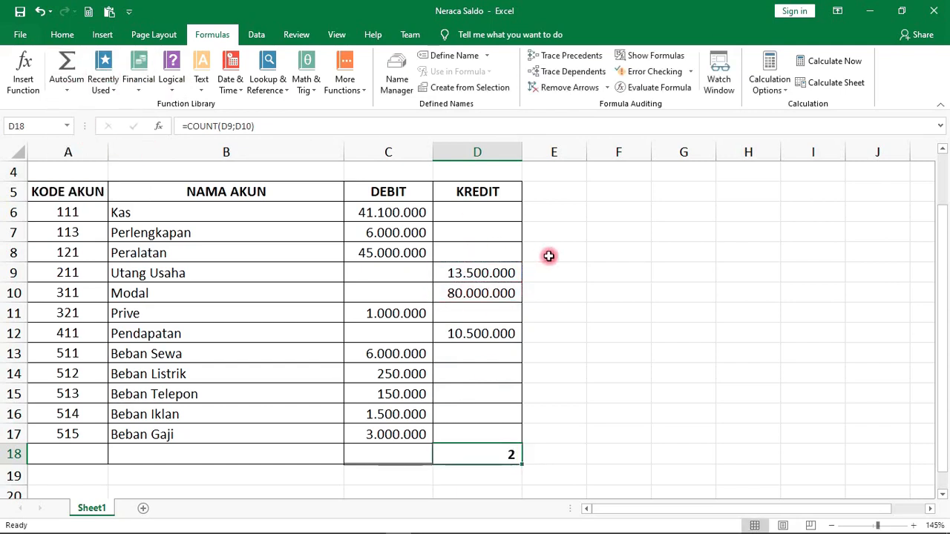
click(475, 291)
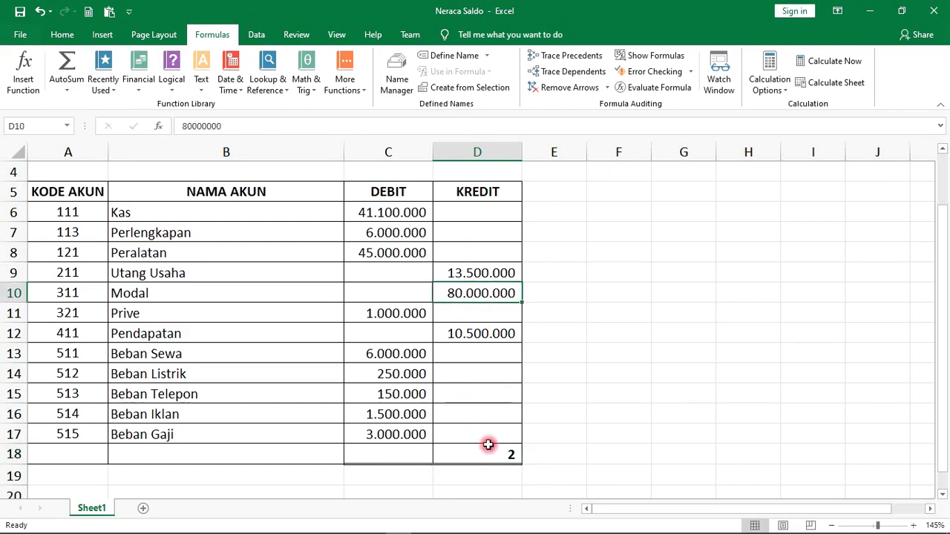
click(488, 446)
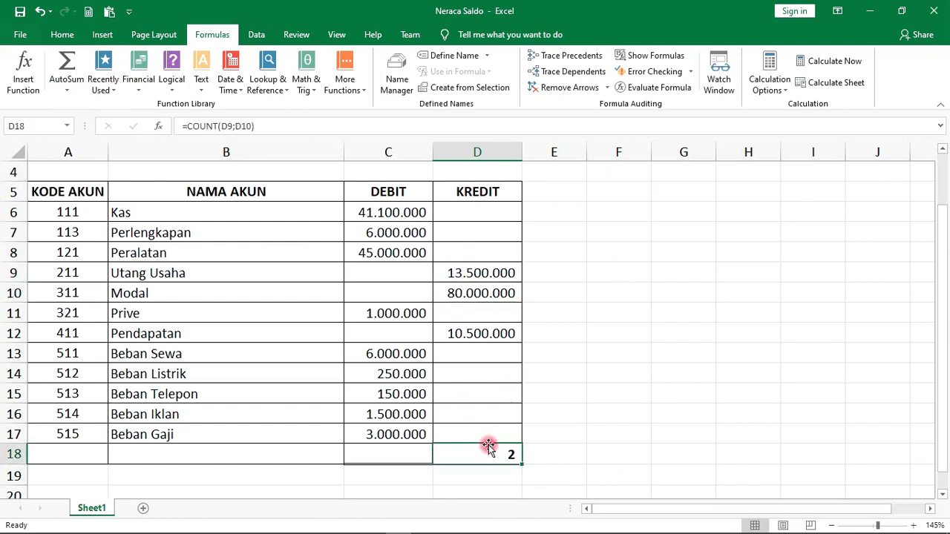
click(493, 289)
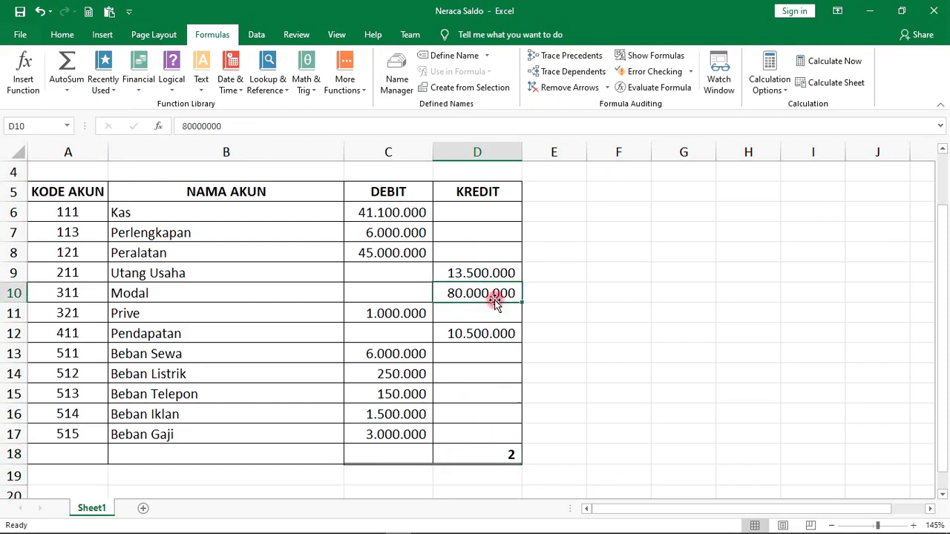
click(492, 454)
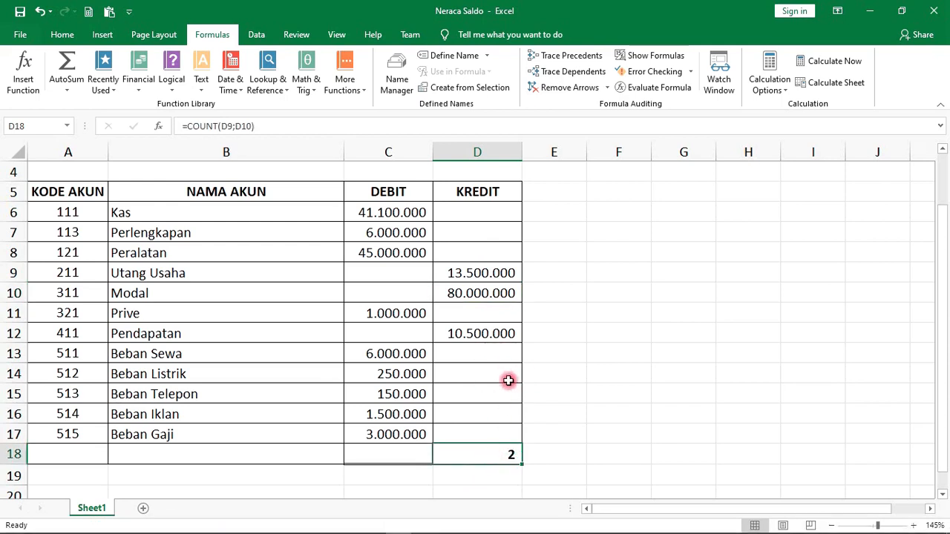
- Clear D18 and insert the Statistical COUNT function there, with the separate cells D9;D10 as its Value1 argument
key(Delete)
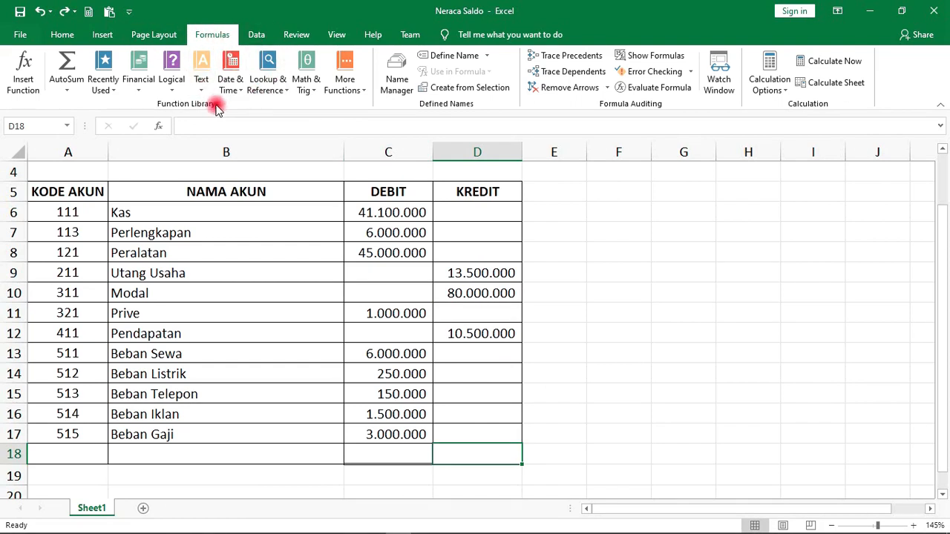
click(365, 92)
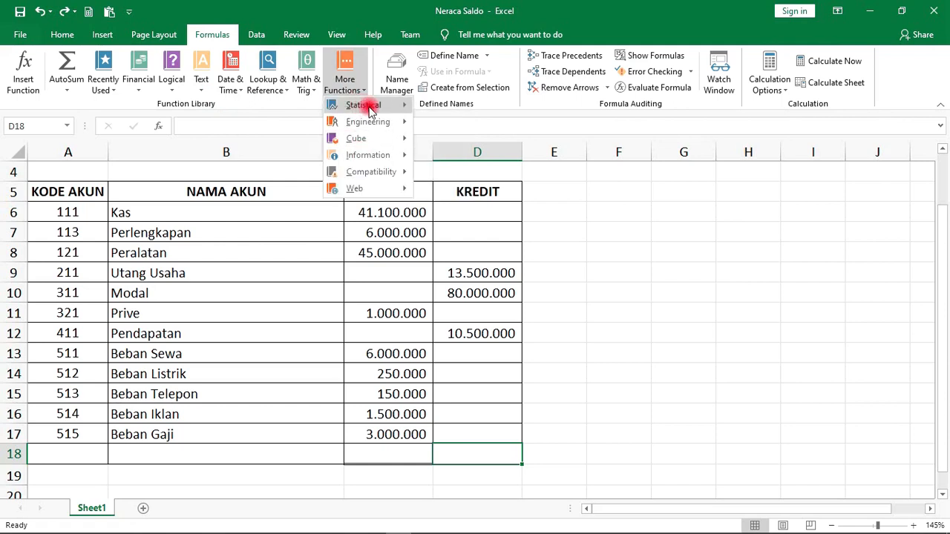
mouse_move(371, 109)
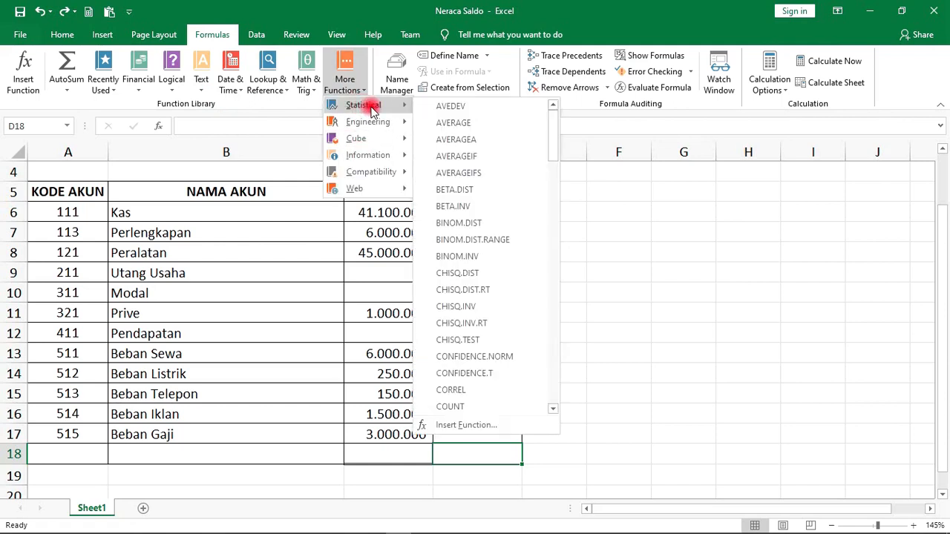
drag(555, 152, 555, 162)
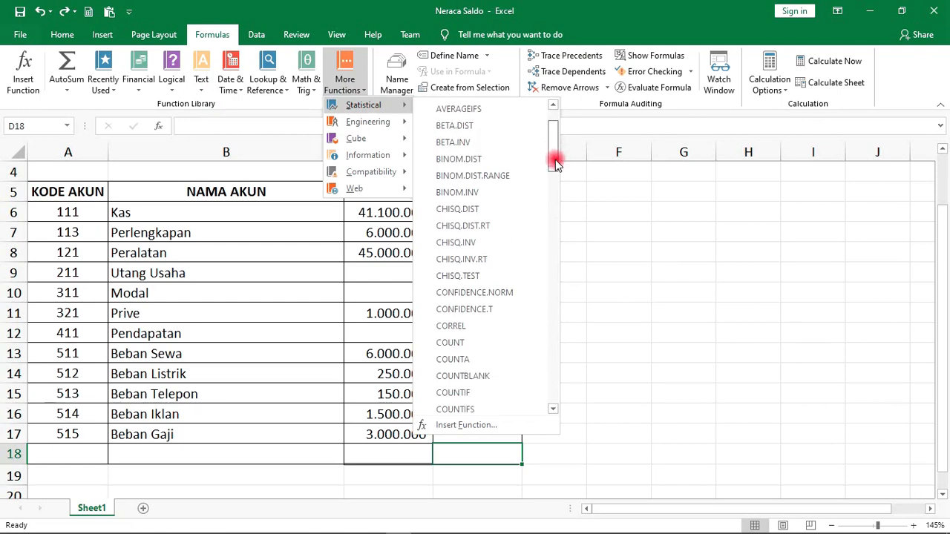
click(475, 343)
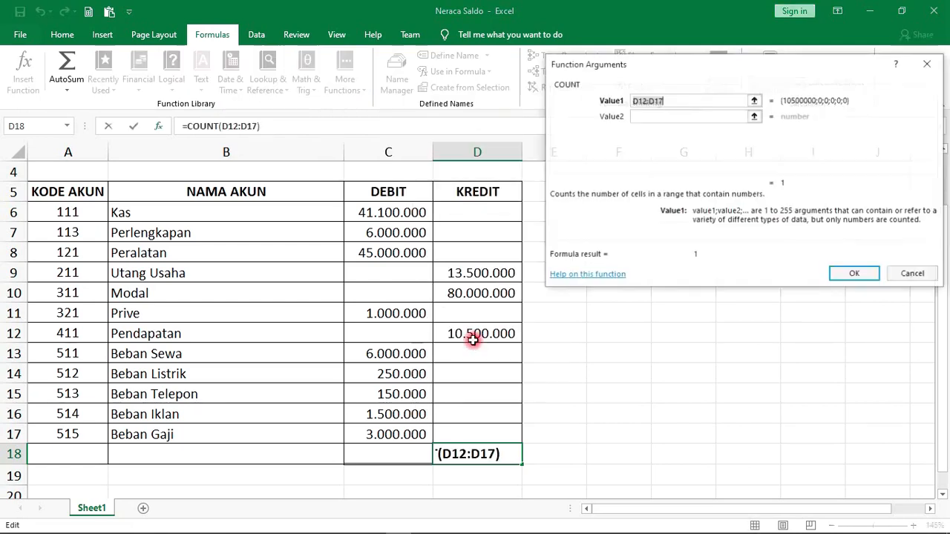
click(482, 272)
ctrl+click(480, 293)
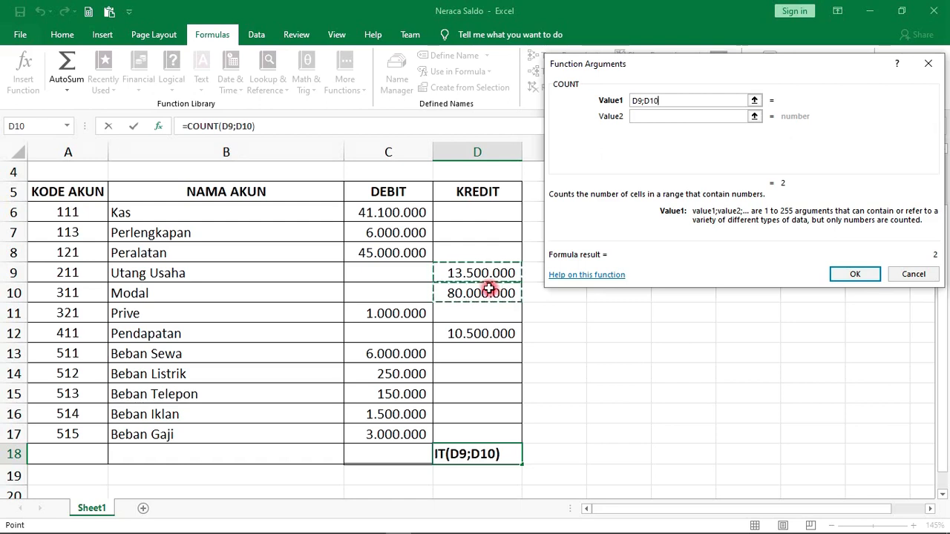
click(854, 276)
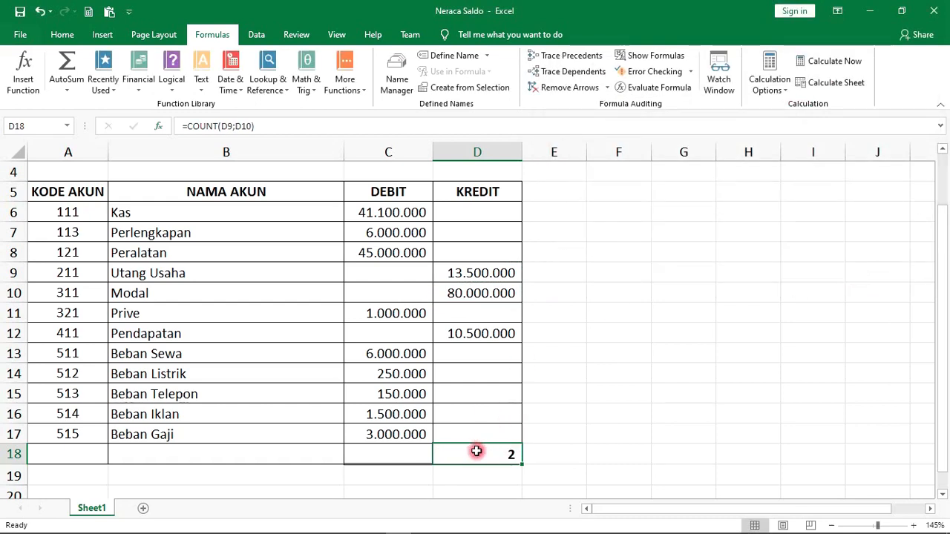
- Undo the count in D18 and set up the Statistical COUNTA function there with D9;D10 as its Value1 argument
key(ctrl+z)
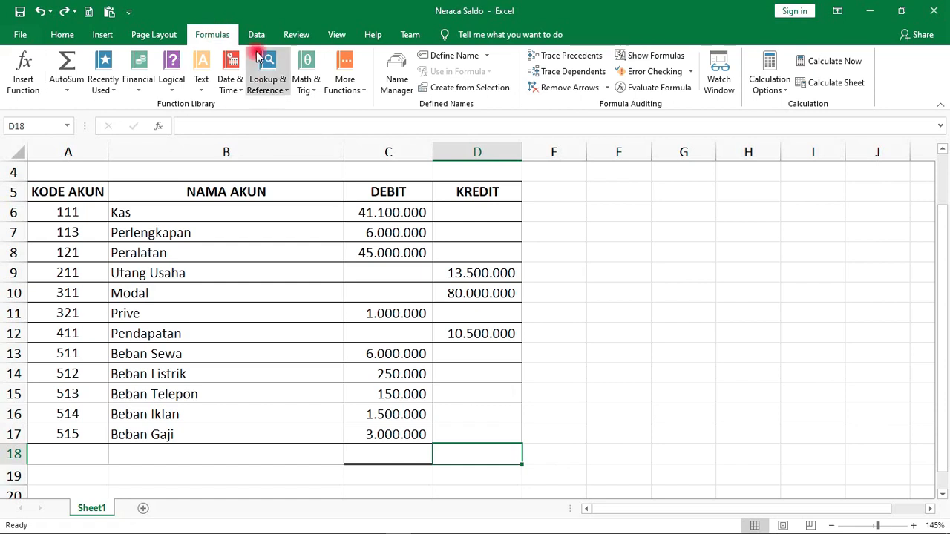
click(363, 95)
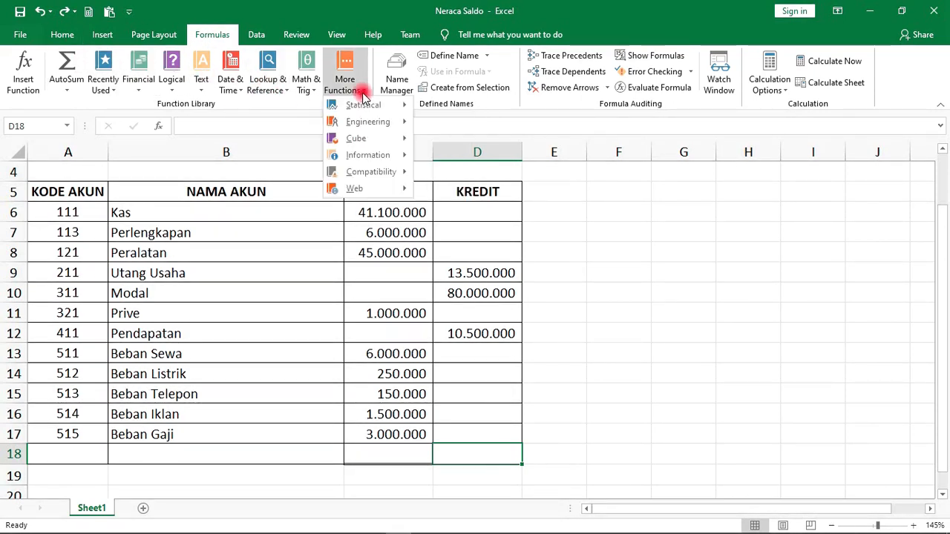
mouse_move(357, 108)
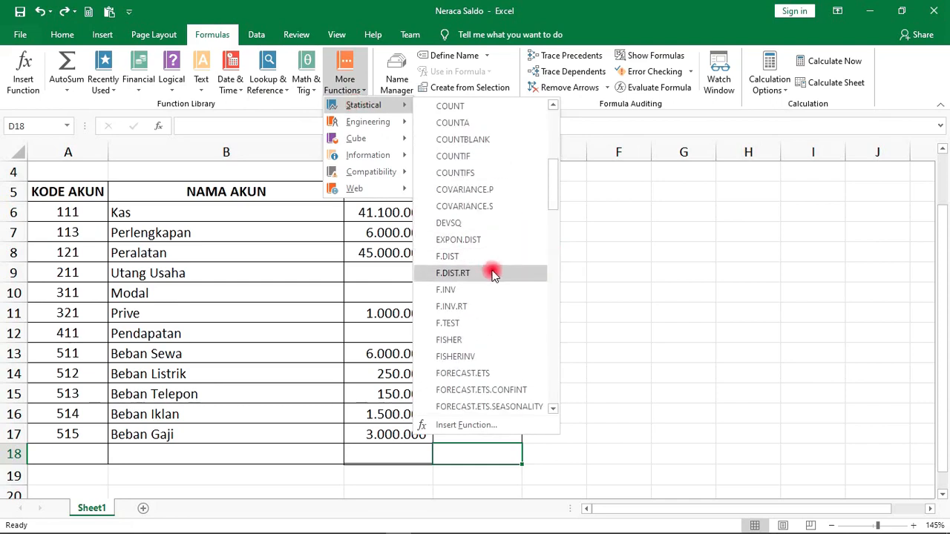
click(465, 125)
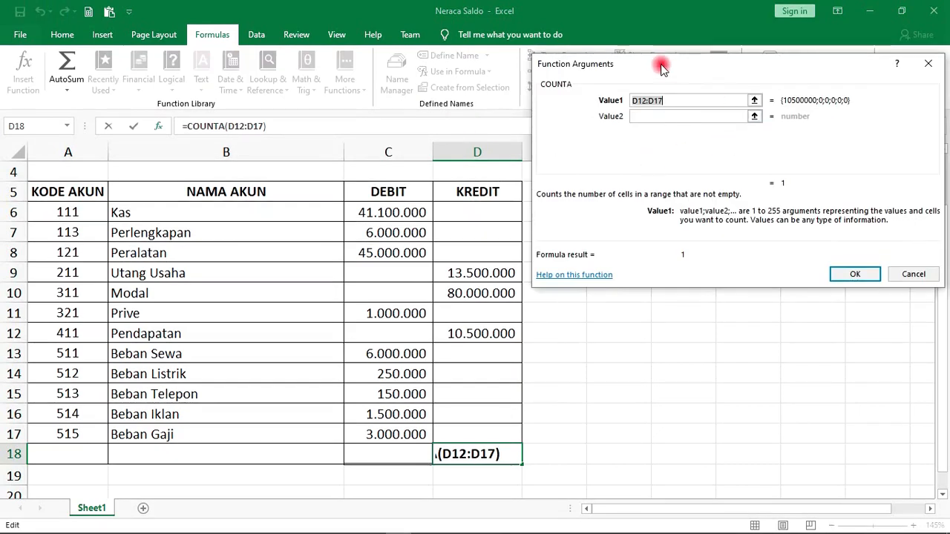
drag(660, 67, 758, 81)
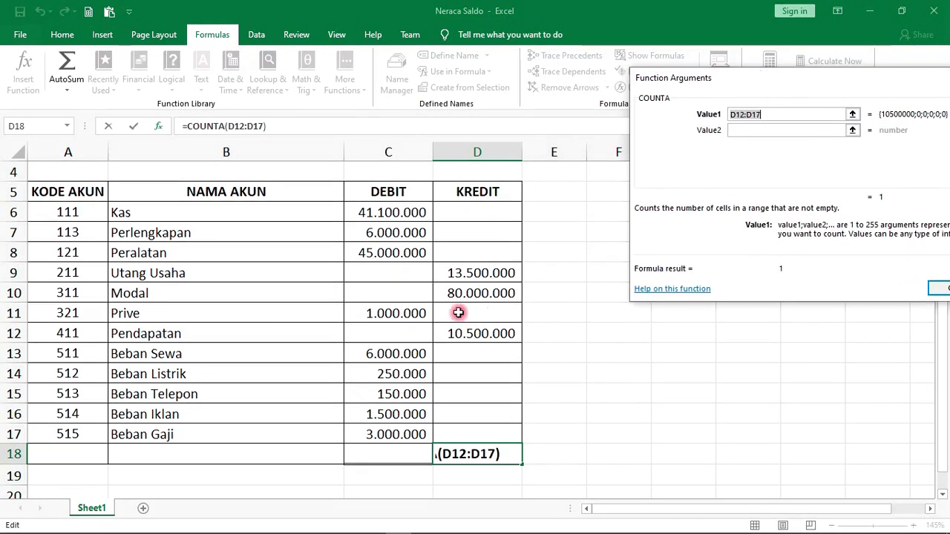
click(459, 274)
ctrl+click(465, 294)
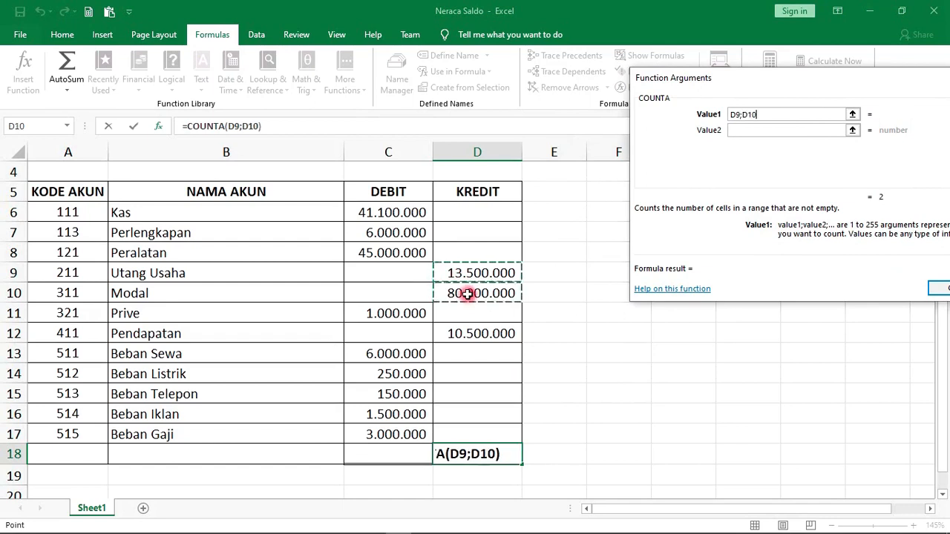
- Add the Pendapatan credit D12 and account names B12, B11, B10 and B9 to COUNTA's Value1 argument and enter the formula
ctrl+click(463, 330)
ctrl+click(244, 333)
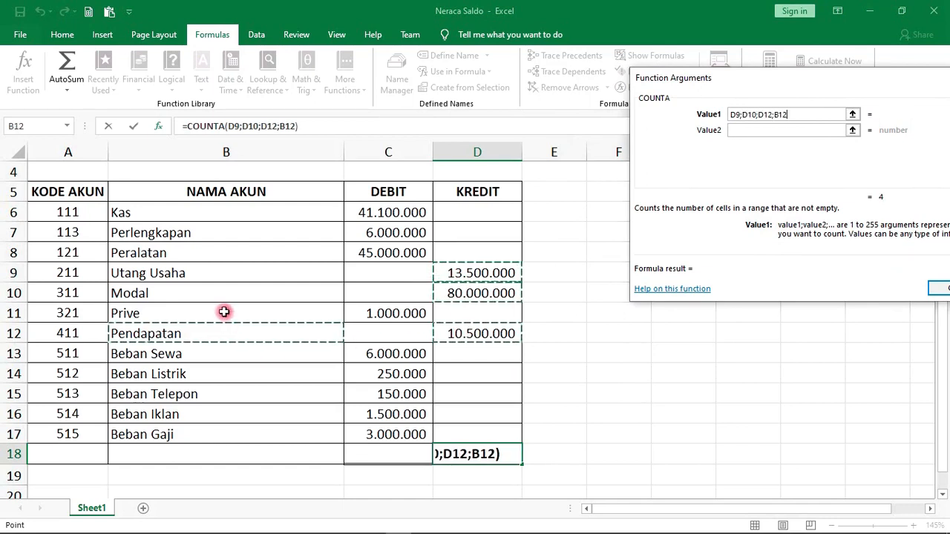
ctrl+click(222, 311)
ctrl+click(213, 294)
ctrl+click(213, 272)
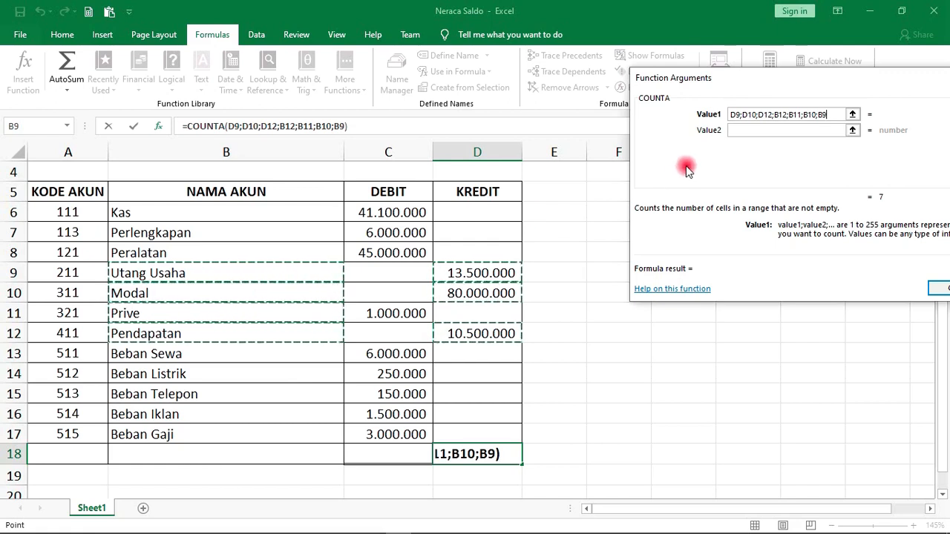
drag(727, 89, 642, 66)
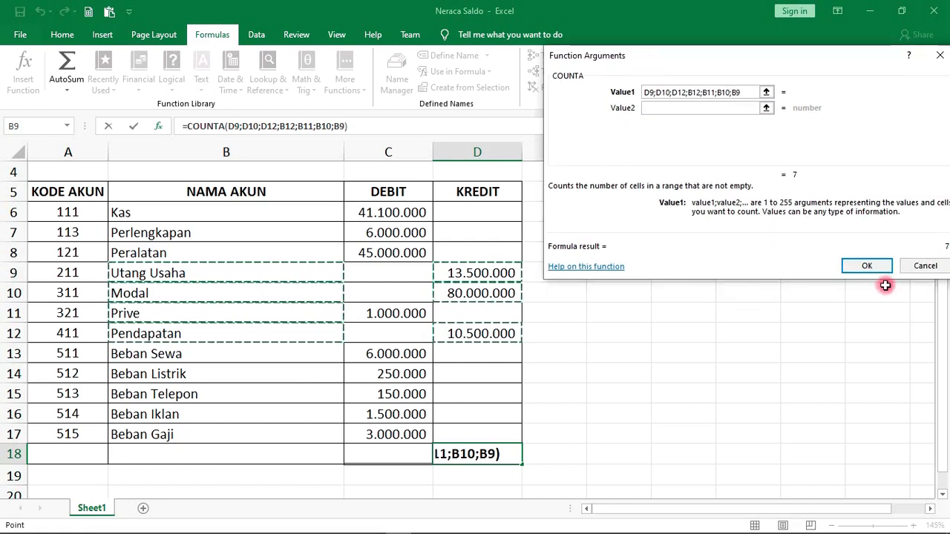
click(866, 267)
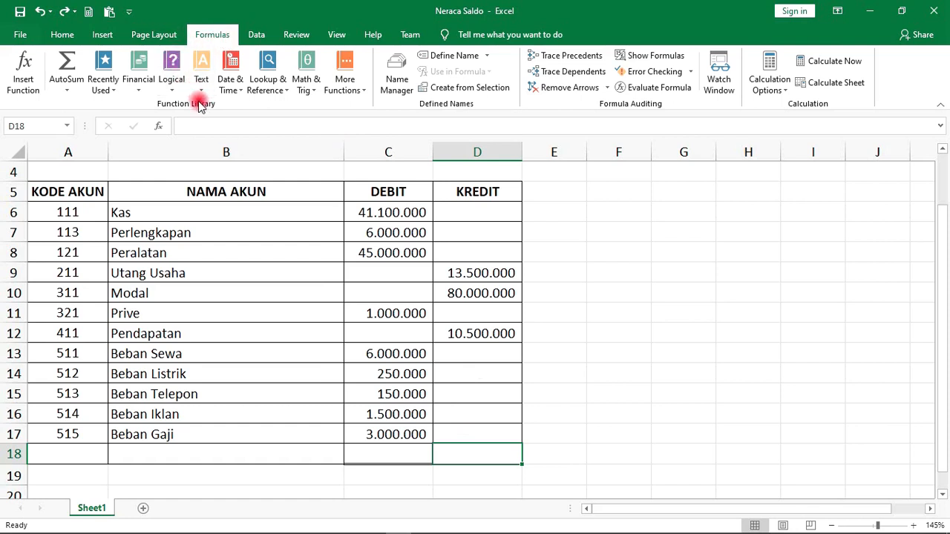
- Average the Utang Usaha and Modal credits in D18 with AutoSum's Average function as =AVERAGE(D9;D10)
click(74, 90)
click(87, 122)
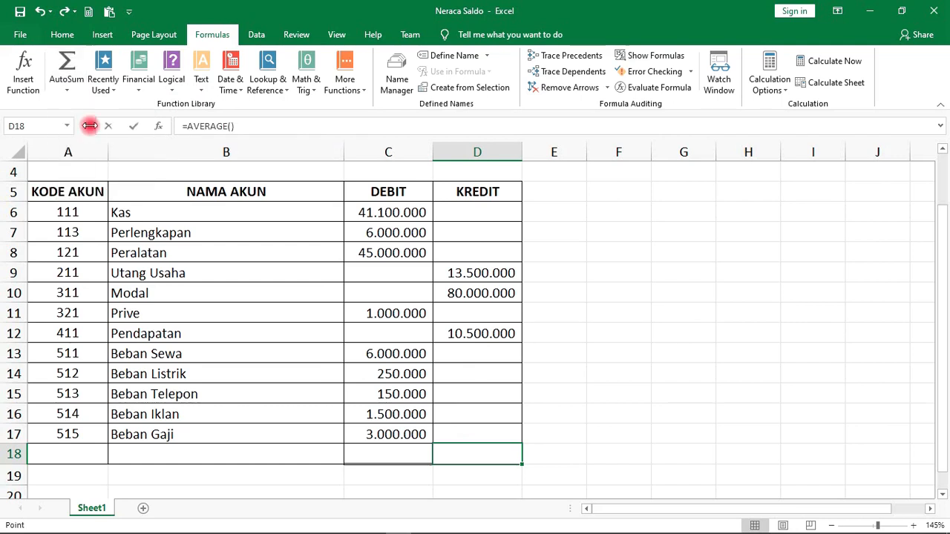
click(467, 273)
ctrl+click(472, 292)
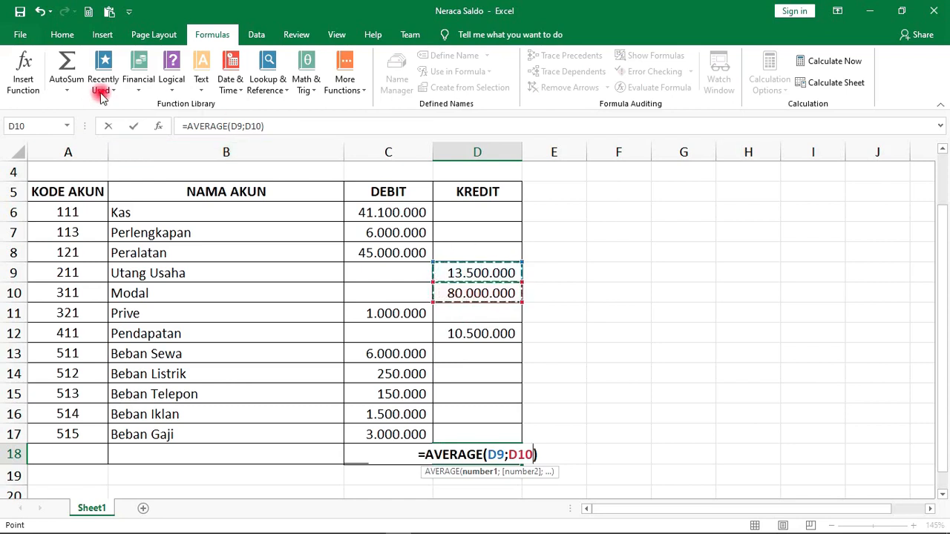
click(72, 87)
click(95, 121)
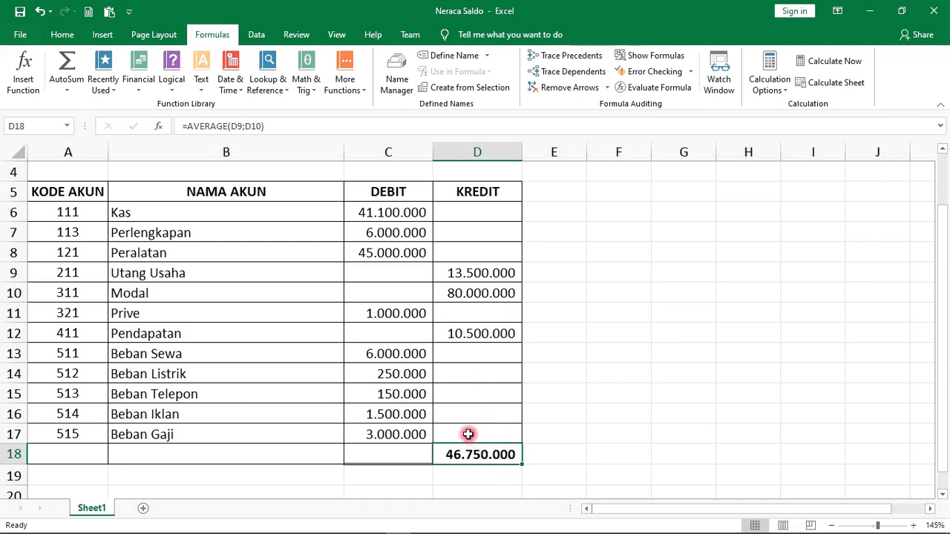
- Clear D18 and insert the Statistical AVERAGE function there, with D9;D10 as its Number1 argument
key(Delete)
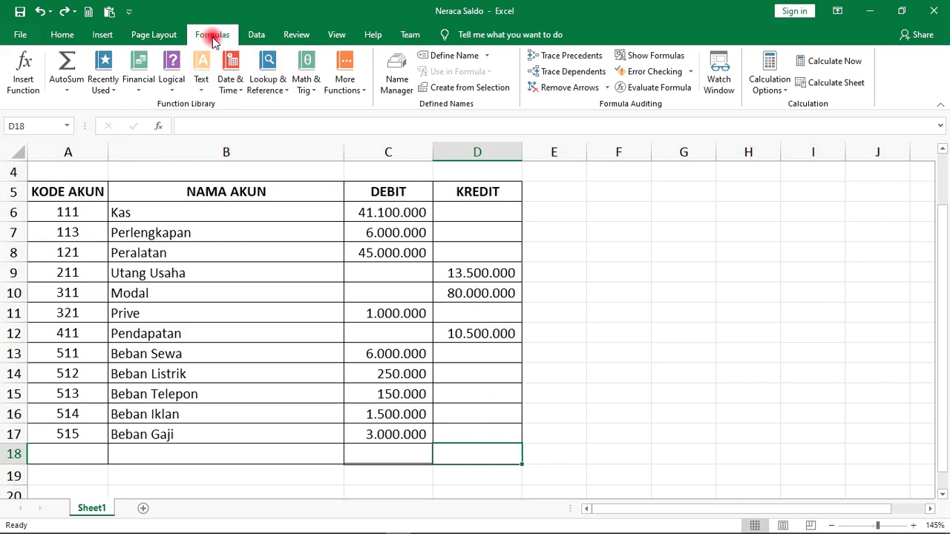
click(362, 92)
mouse_move(362, 105)
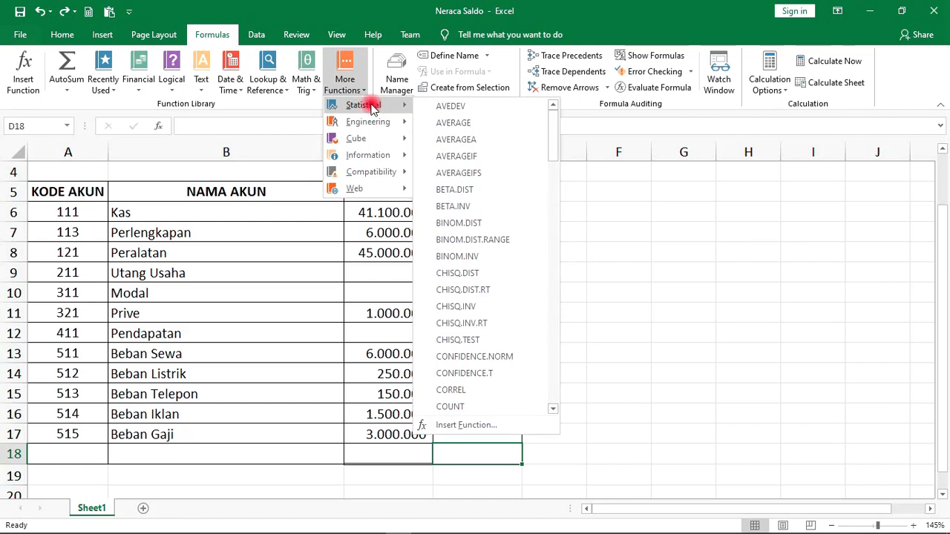
click(472, 123)
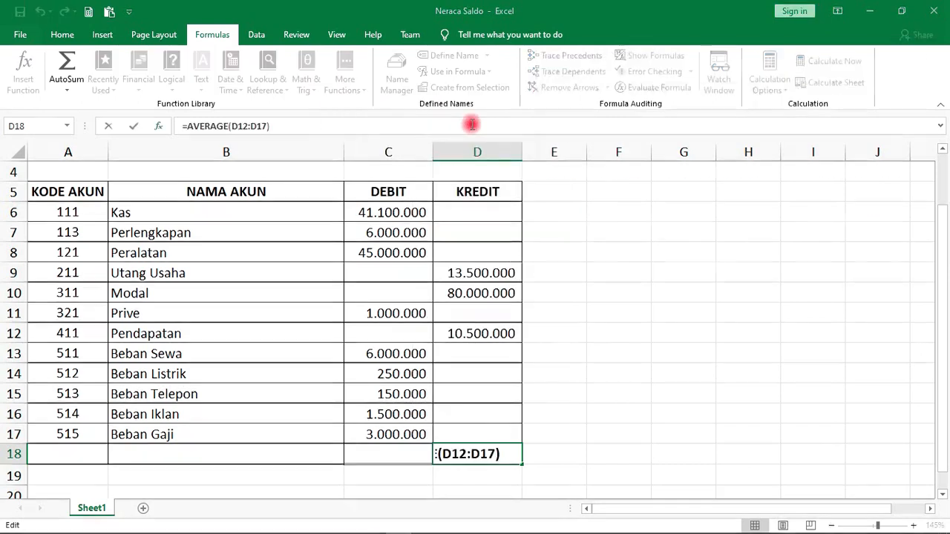
drag(627, 58, 692, 76)
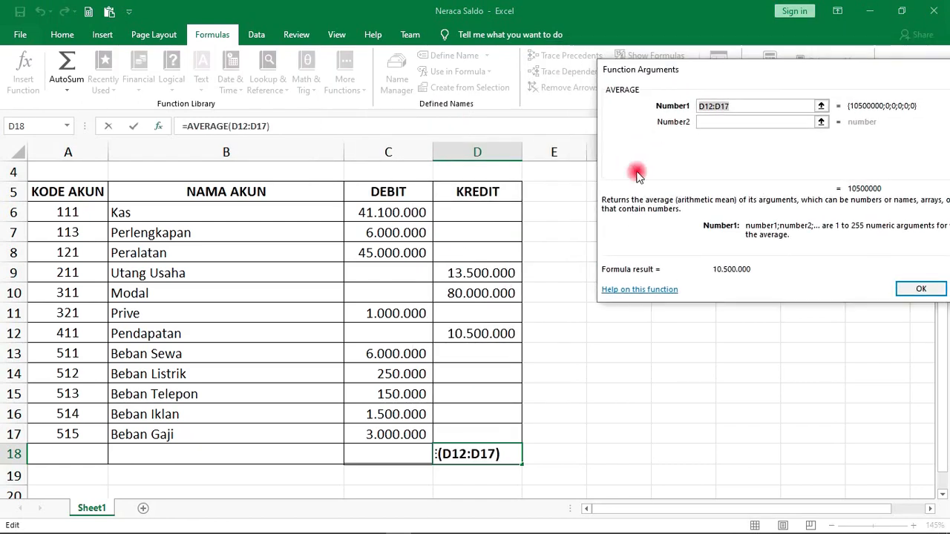
click(484, 274)
ctrl+click(481, 299)
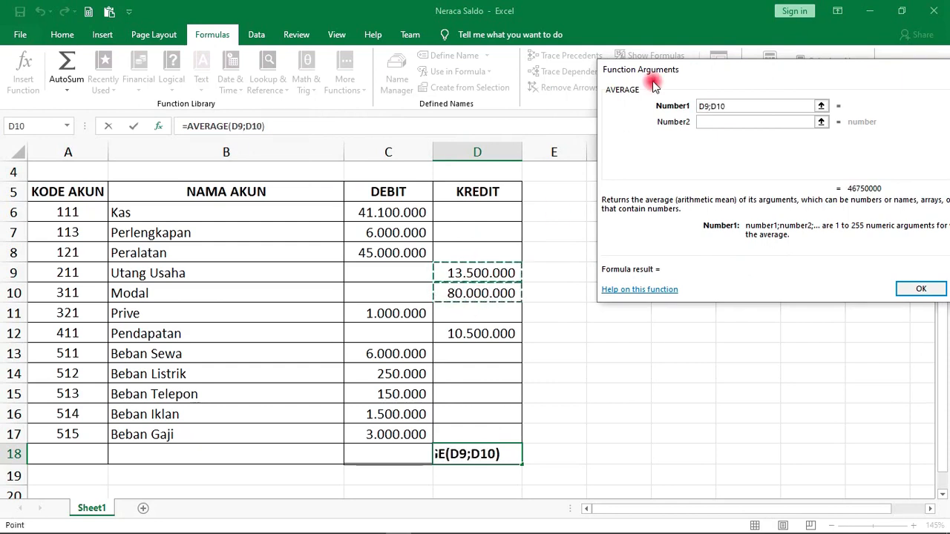
drag(701, 67, 632, 55)
click(837, 279)
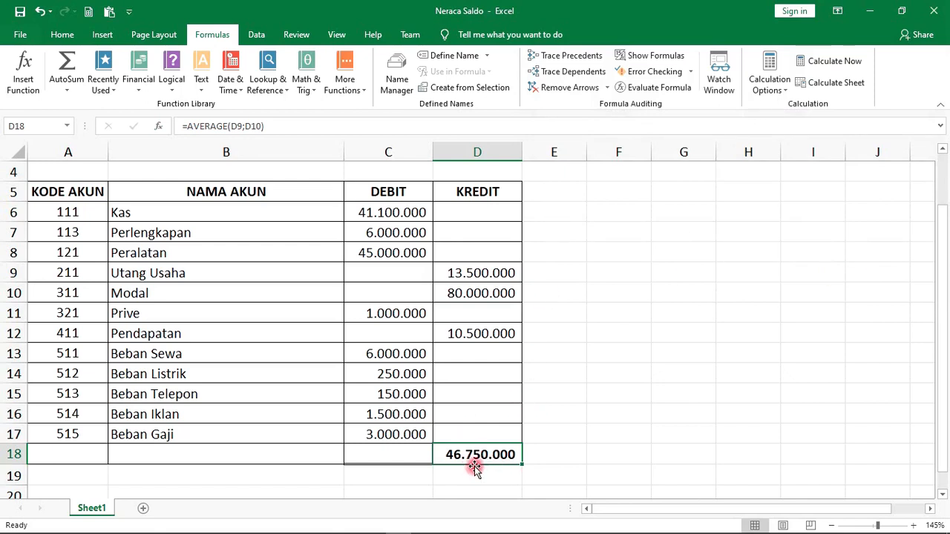
- Clear D18 and enter =MIN(C6:D17) there with AutoSum's Min function, covering all debit and credit values
key(Delete)
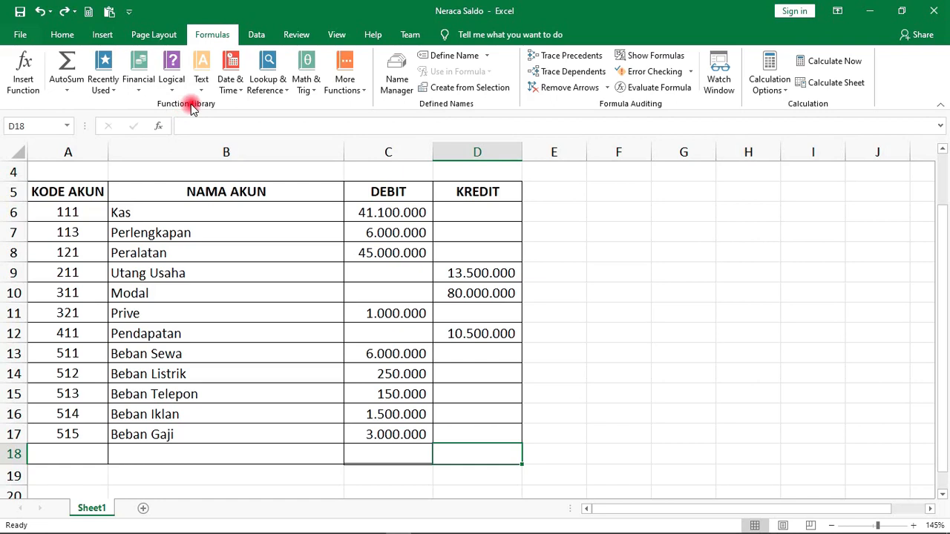
click(72, 95)
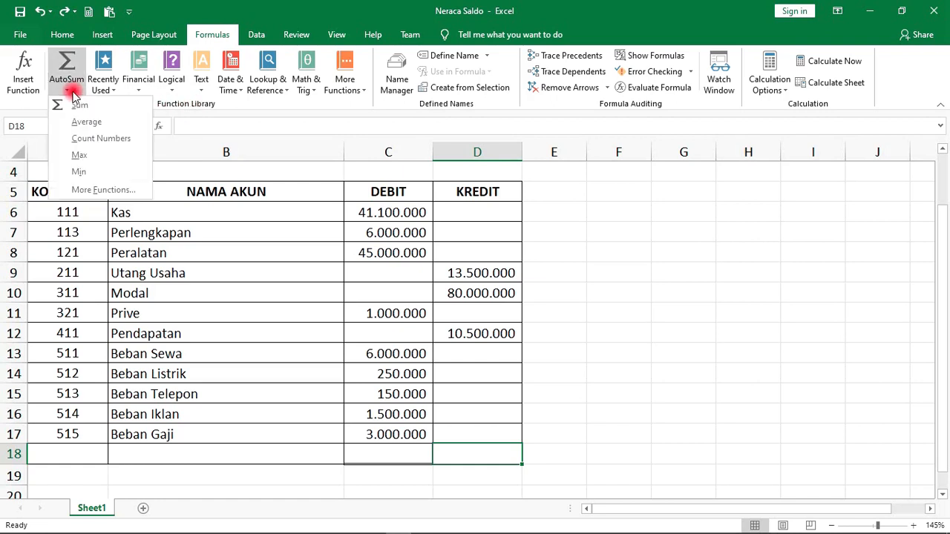
click(92, 169)
drag(507, 275, 475, 294)
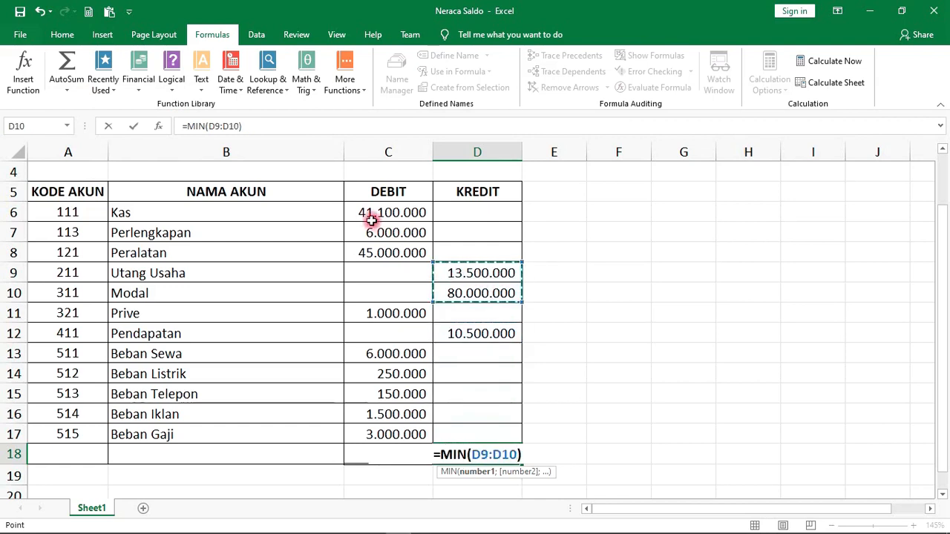
drag(375, 220, 490, 431)
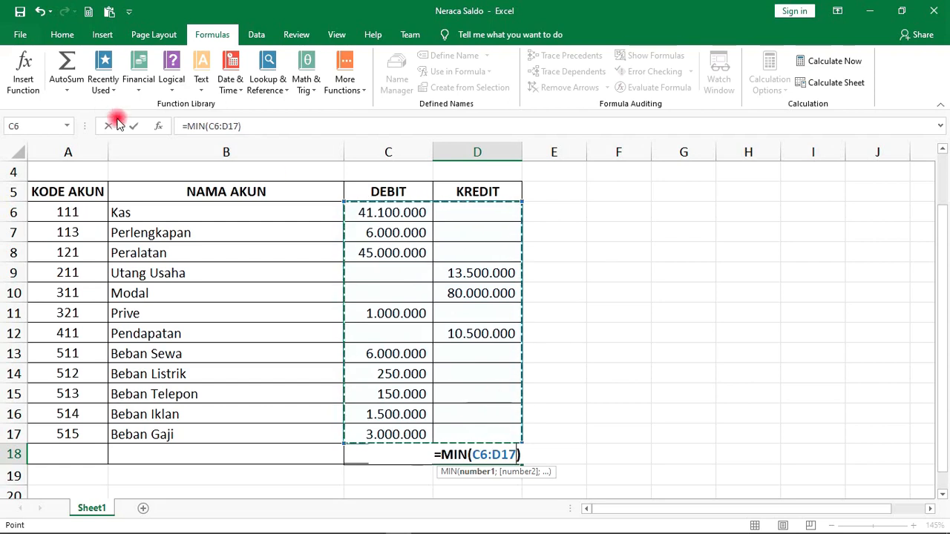
click(66, 87)
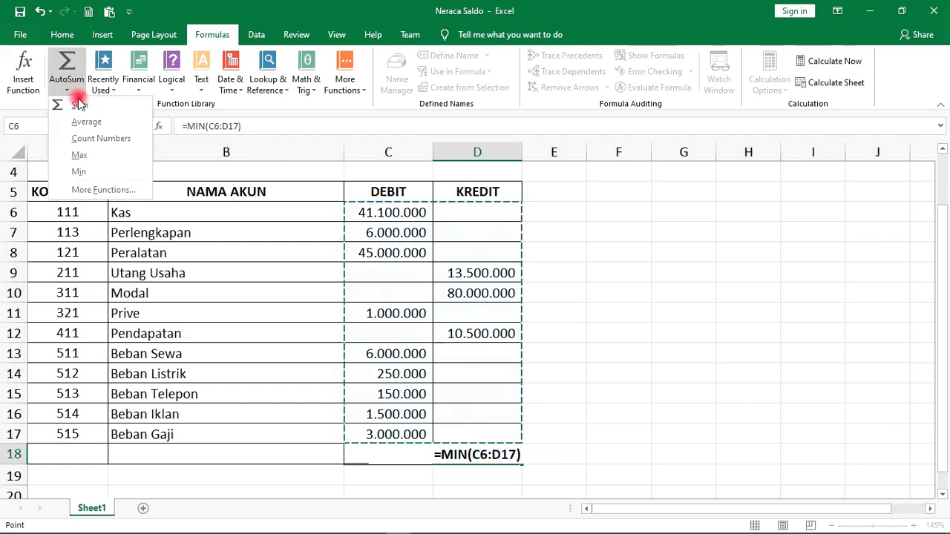
click(93, 172)
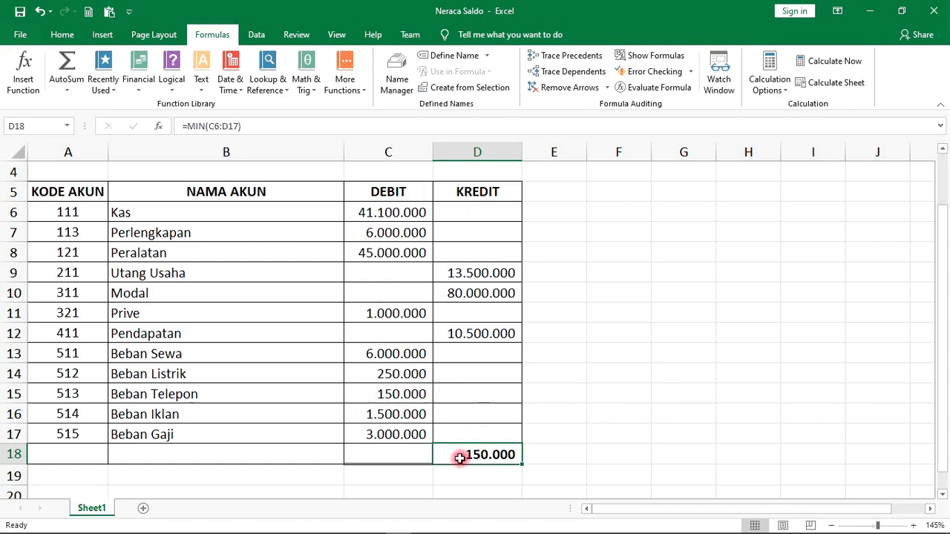
- Clear D18 and insert the Statistical MIN function there, with the debit and credit range C6:D17 as its Number1 argument
text(Z)
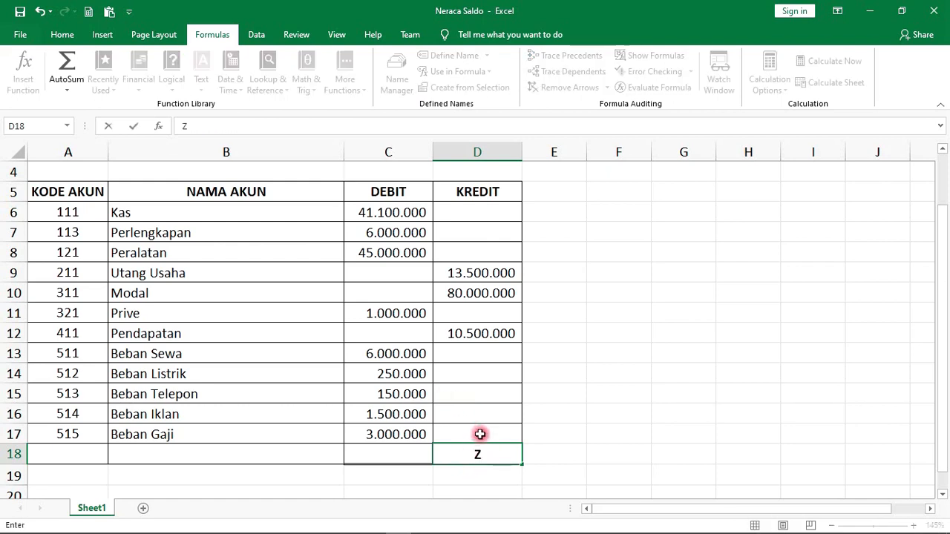
key(BackSpace)
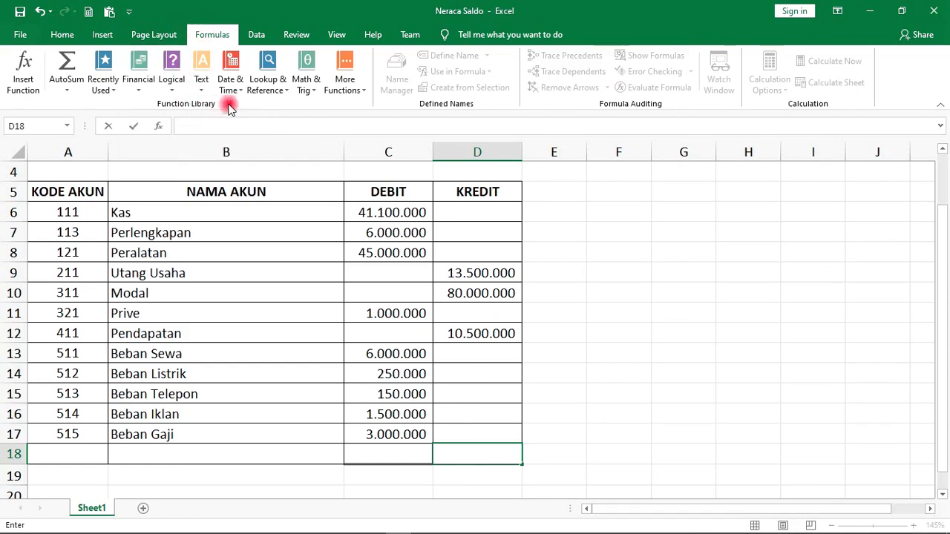
click(361, 92)
mouse_move(363, 104)
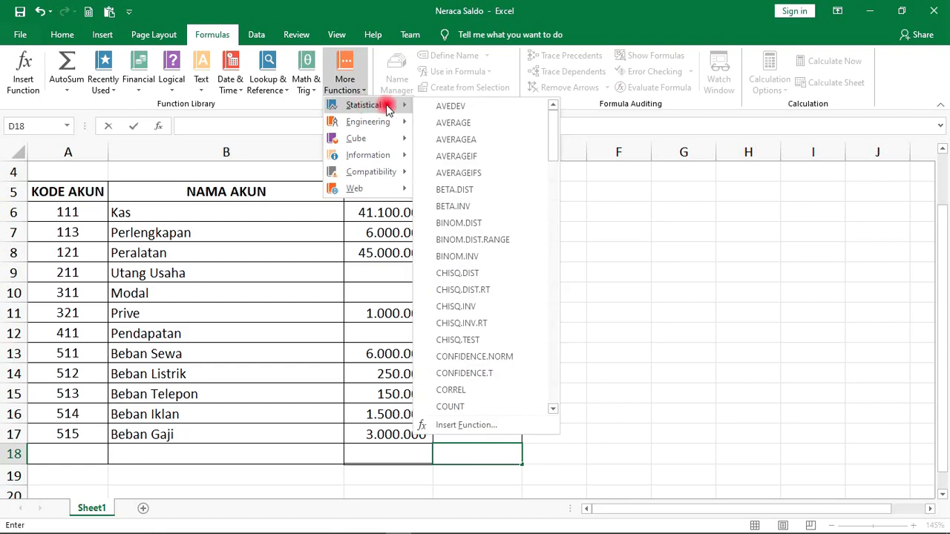
drag(553, 123, 558, 241)
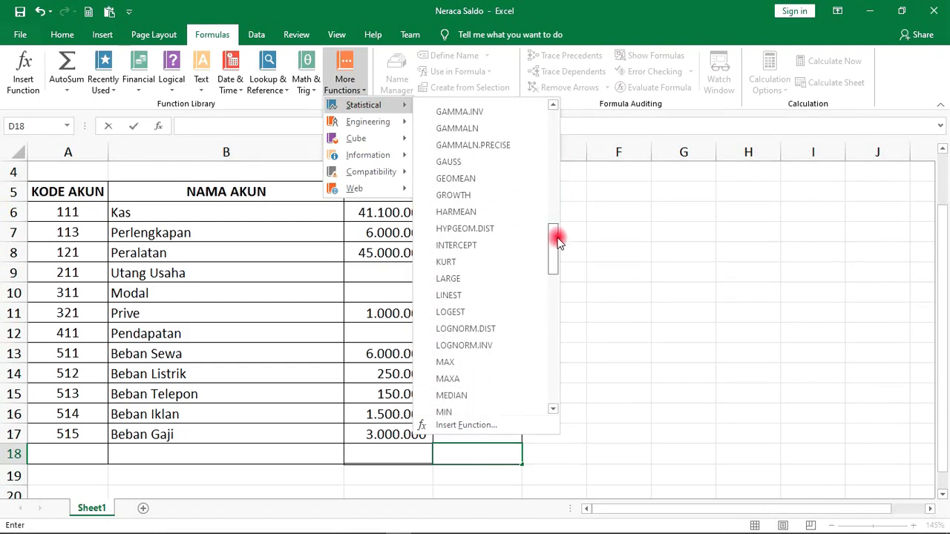
click(467, 404)
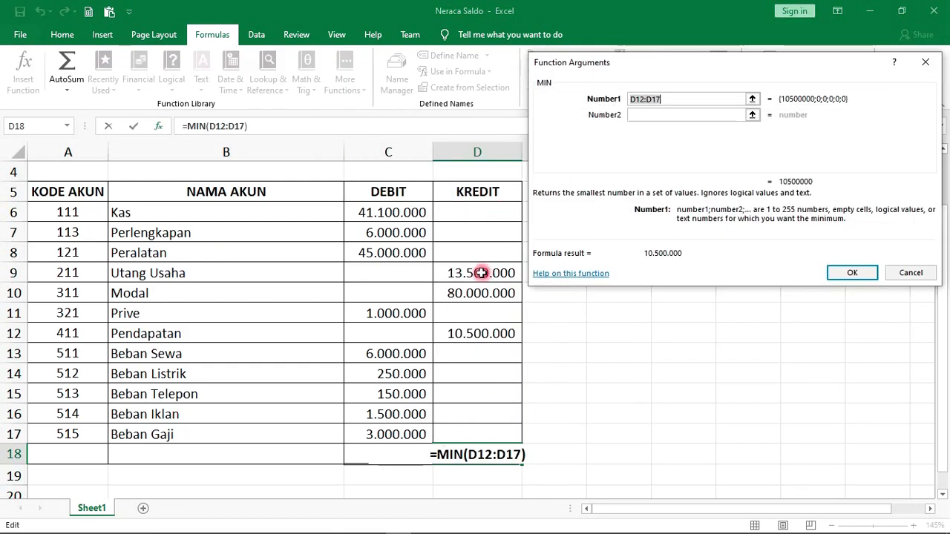
drag(357, 212, 448, 428)
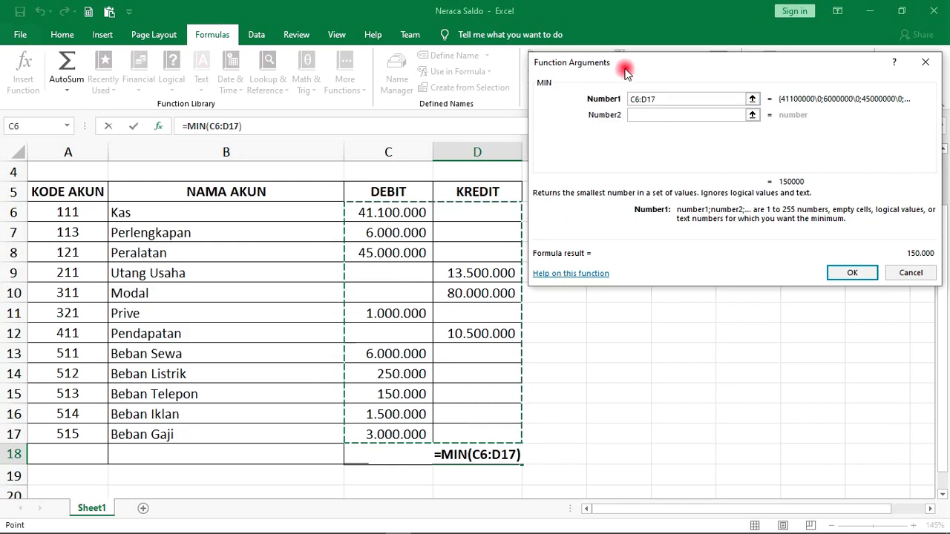
drag(622, 68, 660, 68)
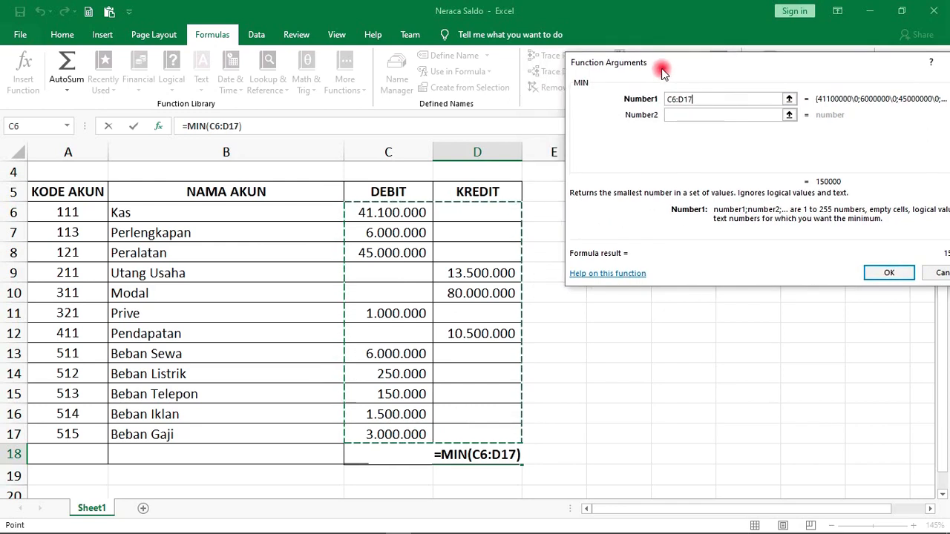
click(887, 271)
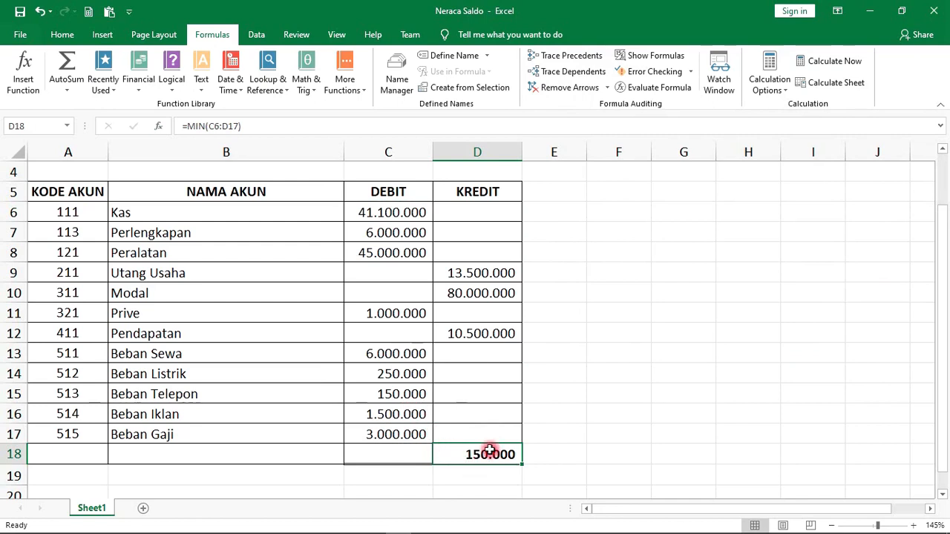
click(526, 481)
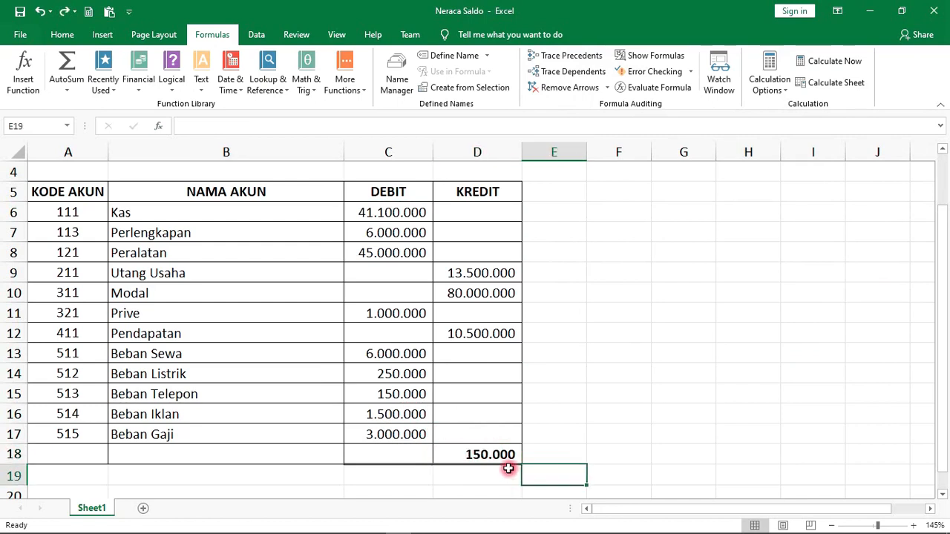
- Clear D18 and enter =MAX(C6:D17) there with AutoSum's Max function, covering all debit and credit values
click(495, 458)
key(Delete)
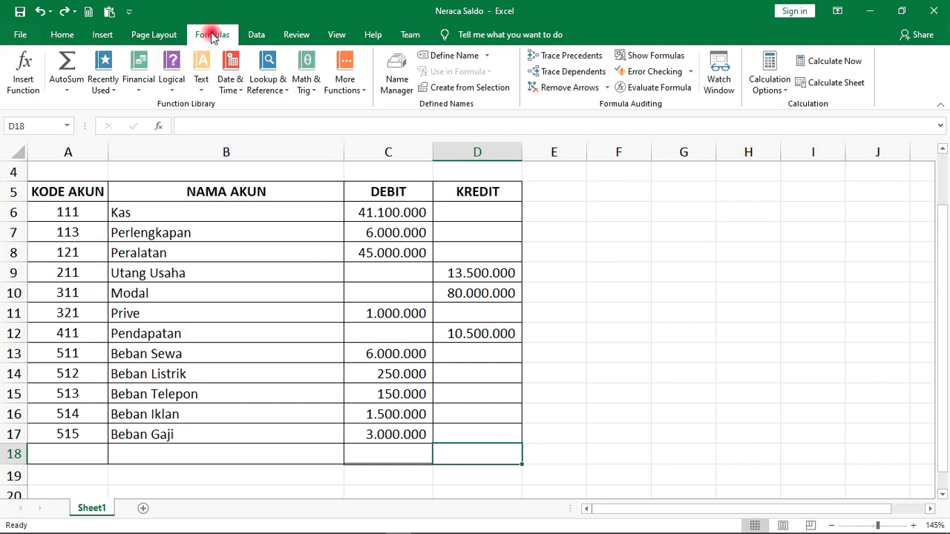
click(71, 86)
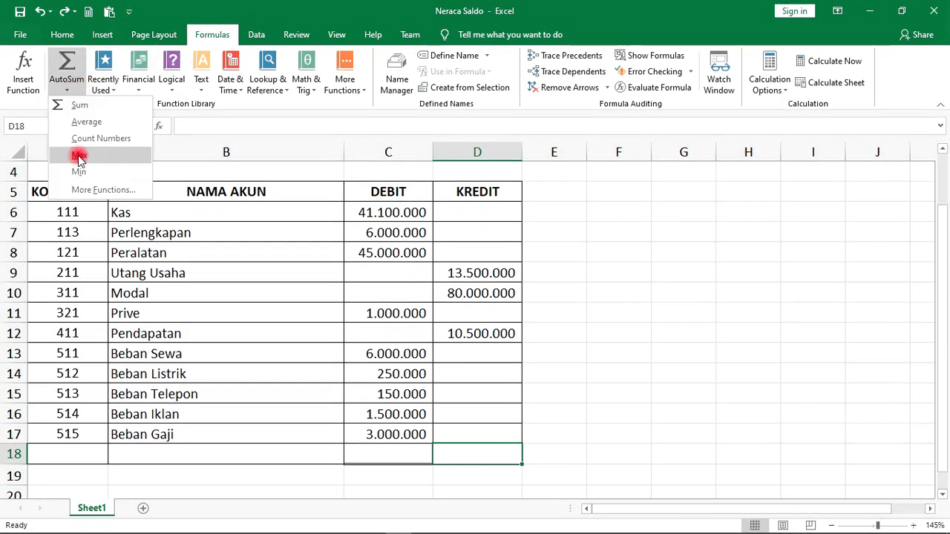
click(79, 155)
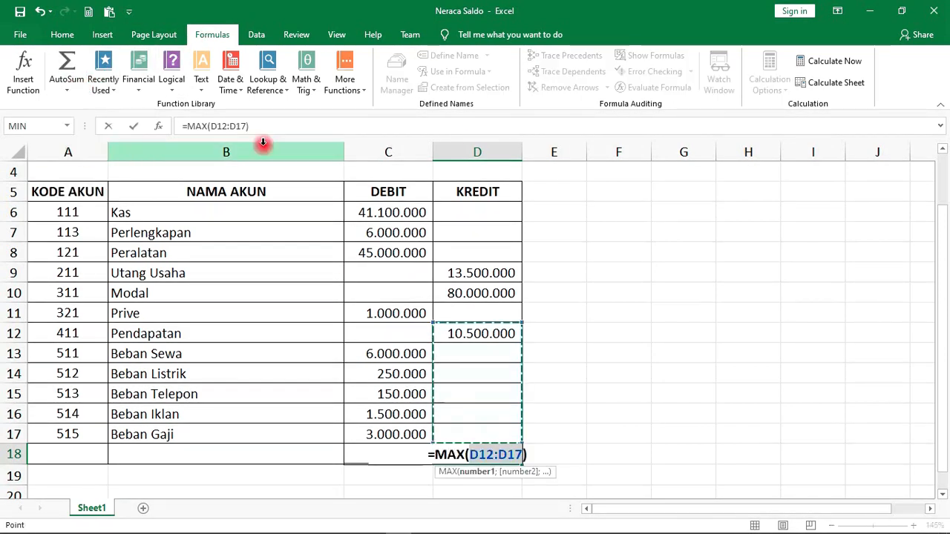
drag(363, 214, 466, 428)
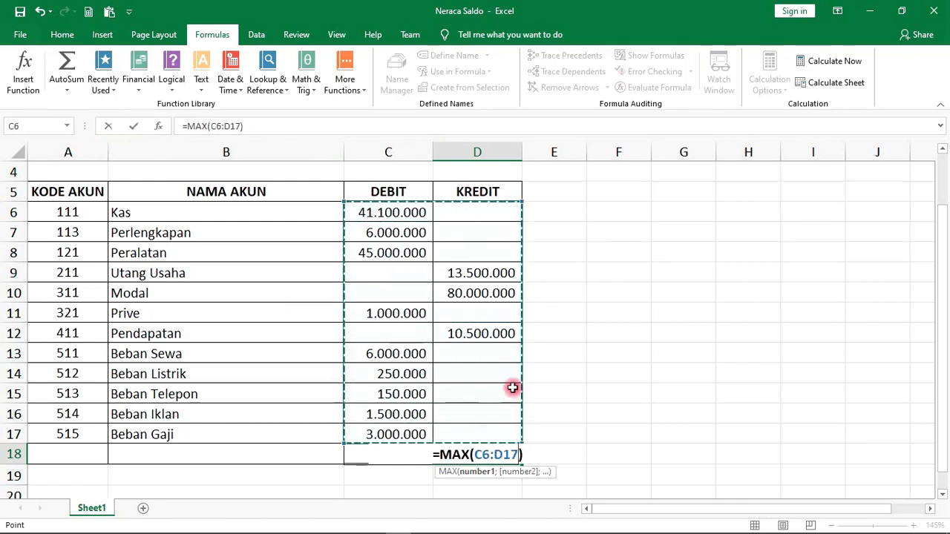
click(70, 86)
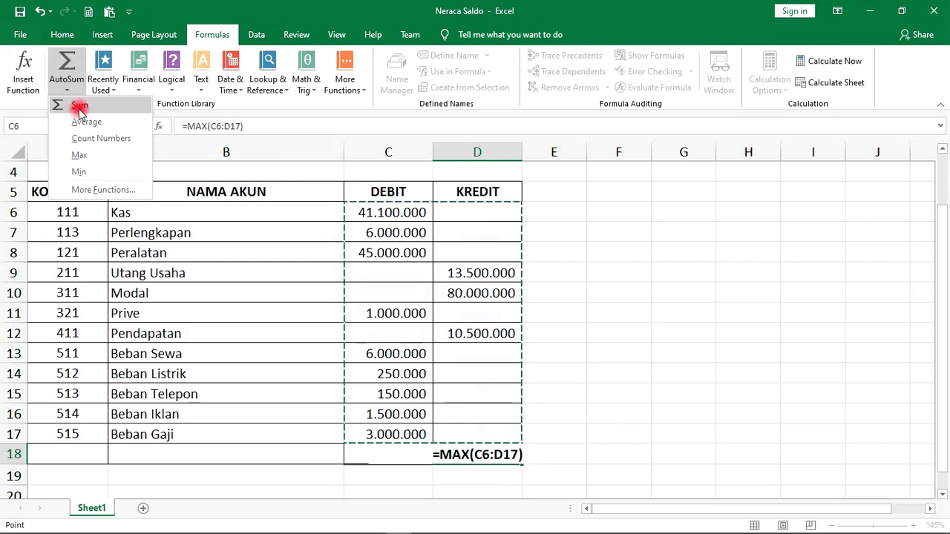
click(84, 156)
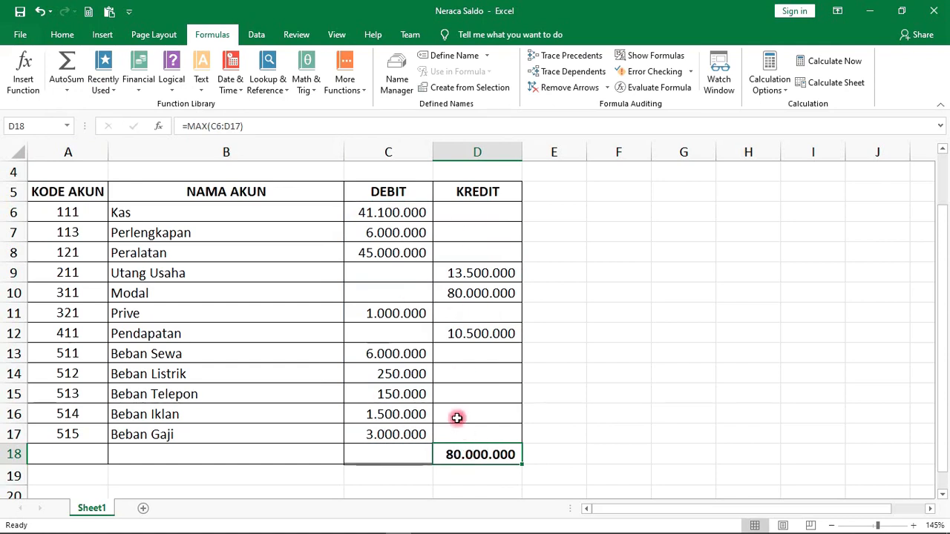
- Clear D18 and insert the Statistical MAX function there, with C6:D17 as its Number1 argument
key(Delete)
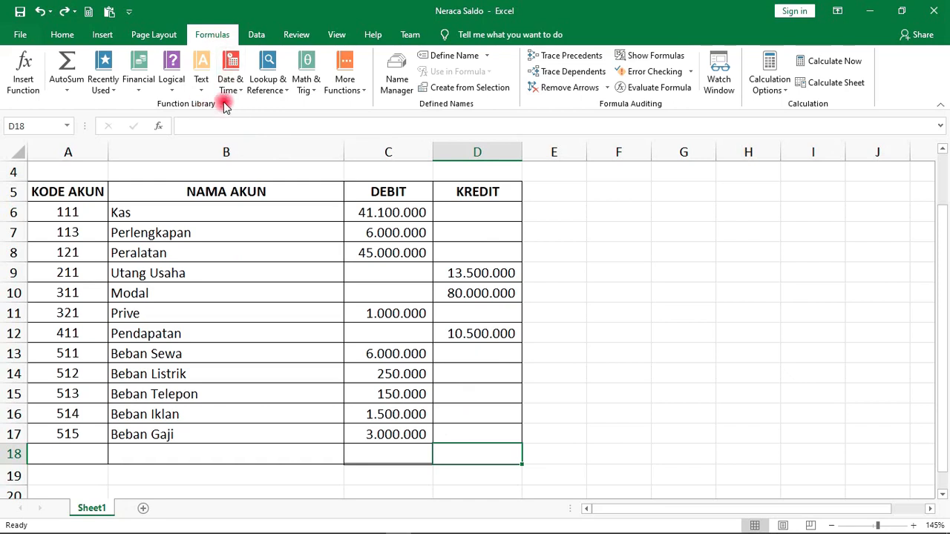
click(363, 91)
click(384, 106)
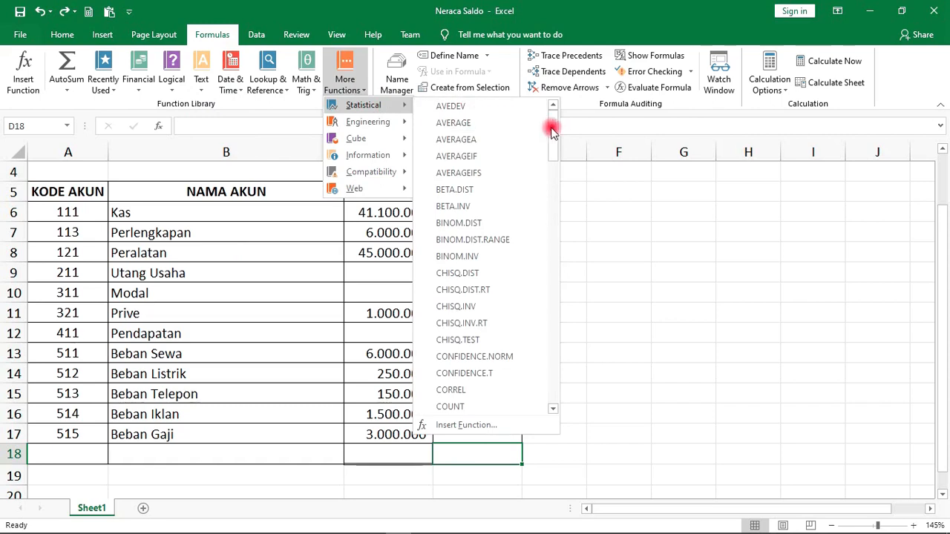
drag(552, 126, 566, 270)
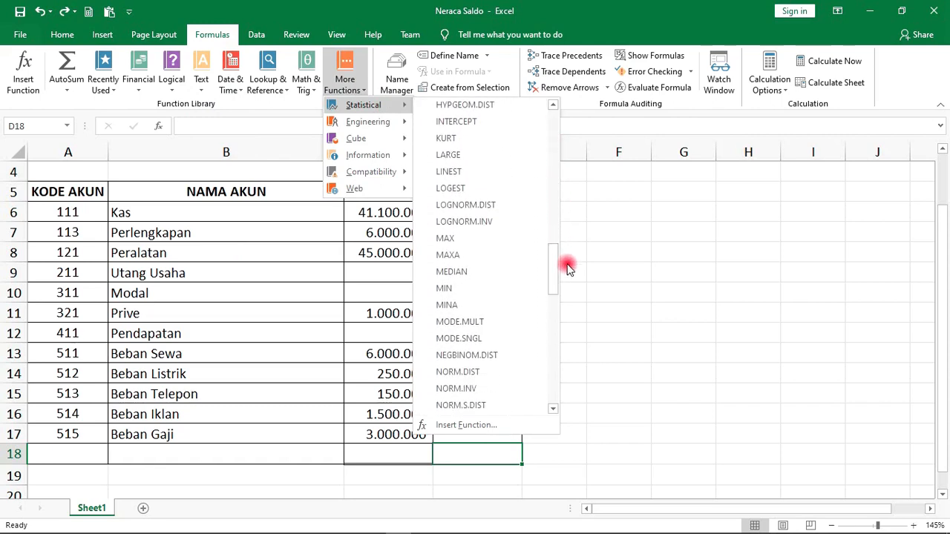
click(476, 238)
drag(388, 213, 476, 427)
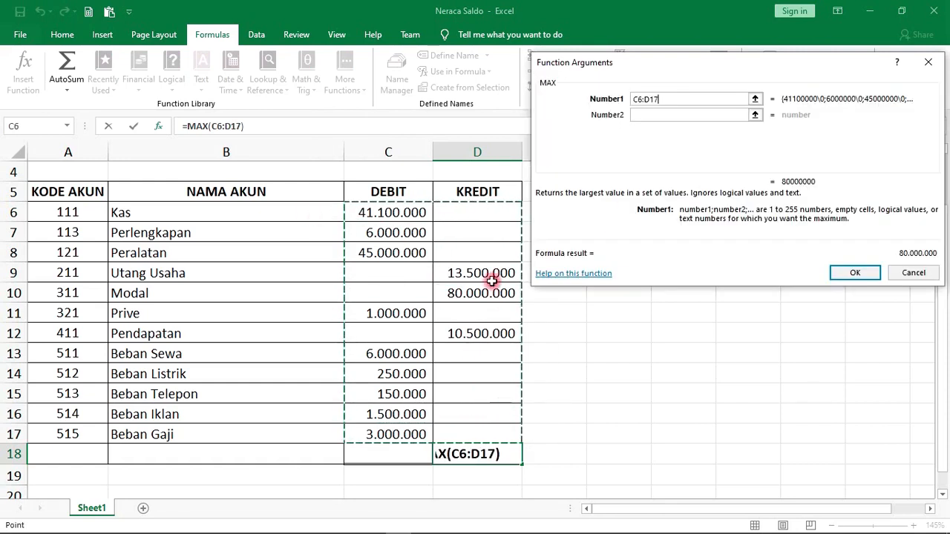
drag(634, 68, 632, 175)
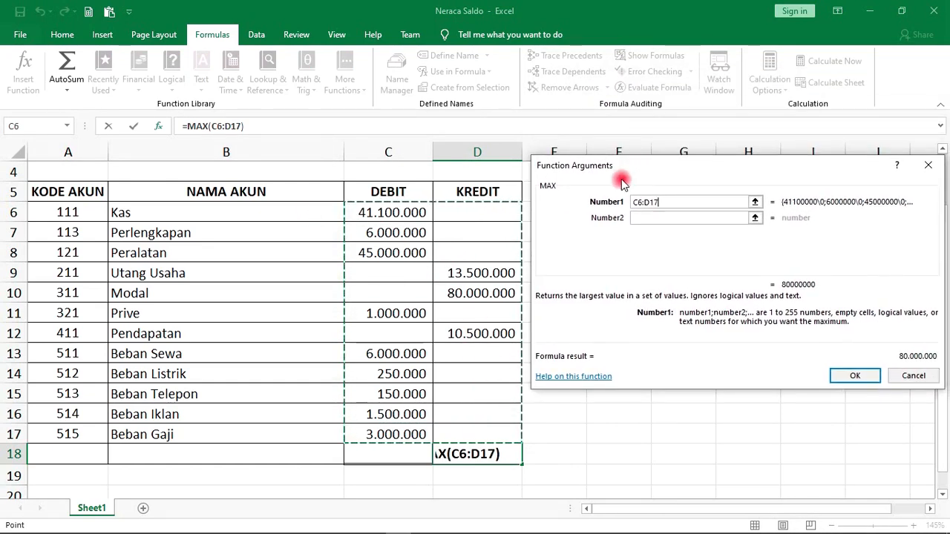
click(846, 375)
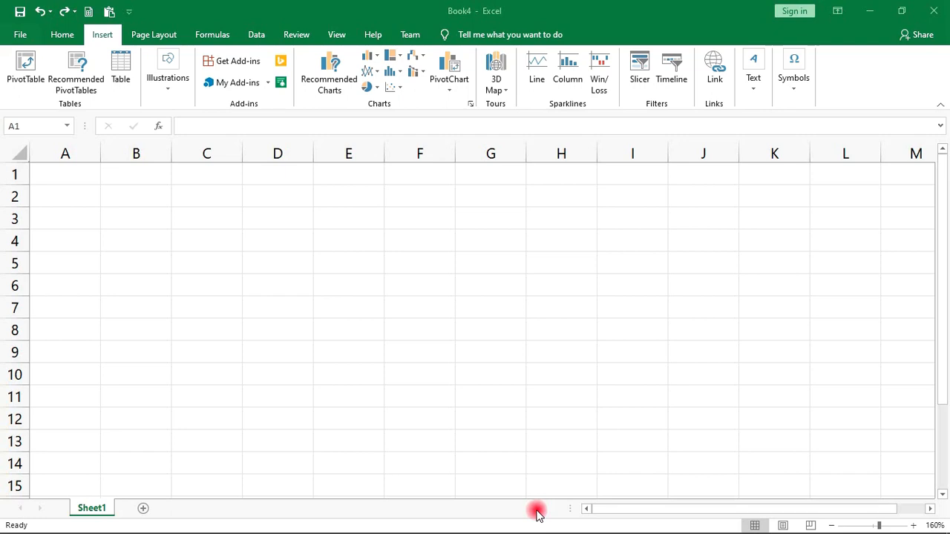
- In the blank workbook Book4, paste the expression =5x2+7-12 as text into cell A1
click(167, 327)
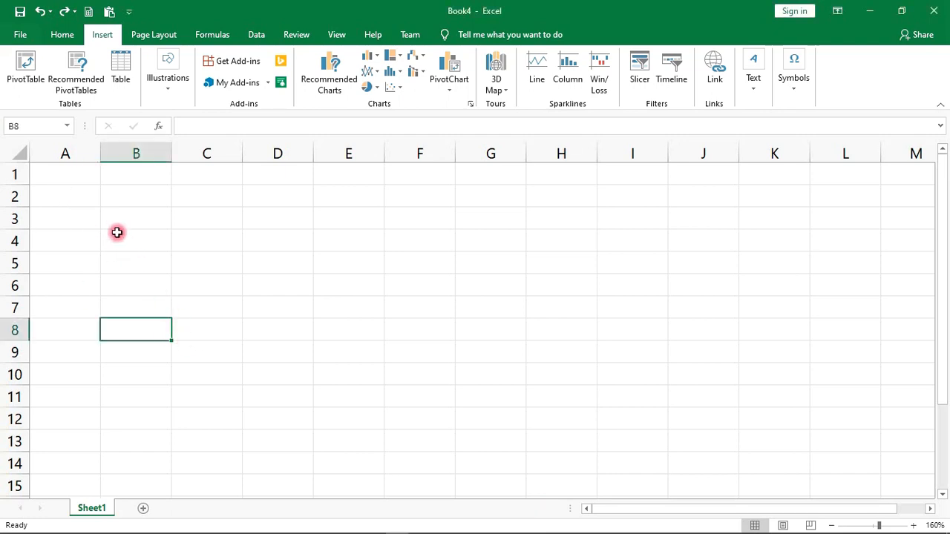
click(79, 184)
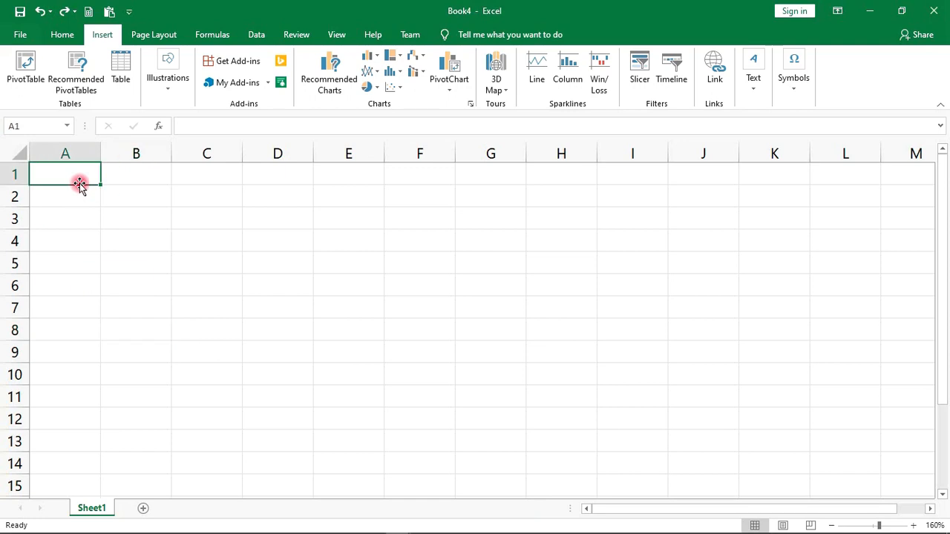
text(=5x2+7-12)
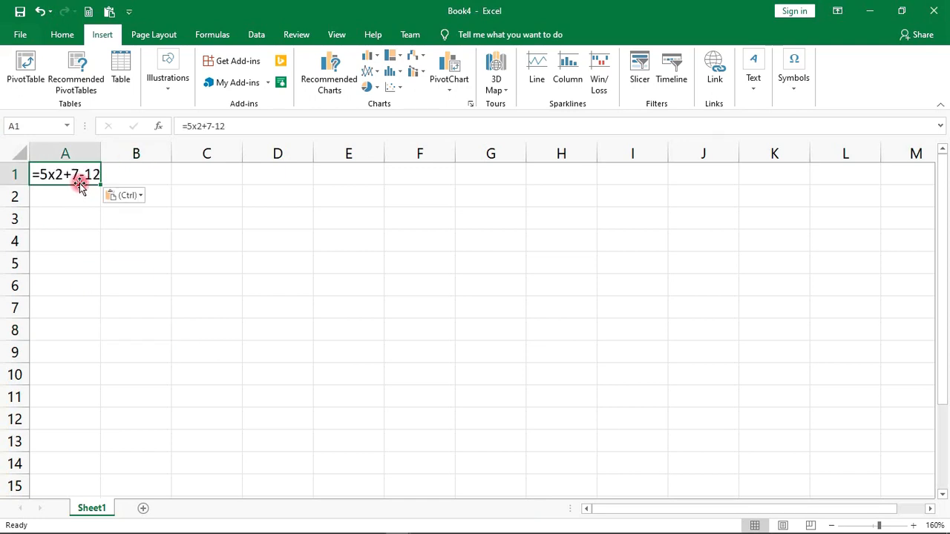
click(113, 282)
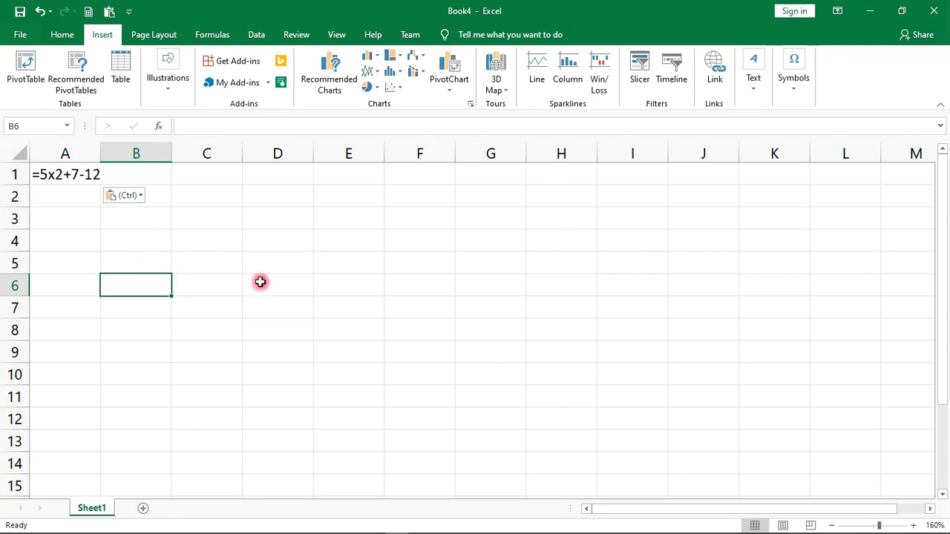
- Enter the expression's numbers 5, 2, 7 and 12 in cells B4 through B7
ctrl+scroll(113, 233, up, 7)
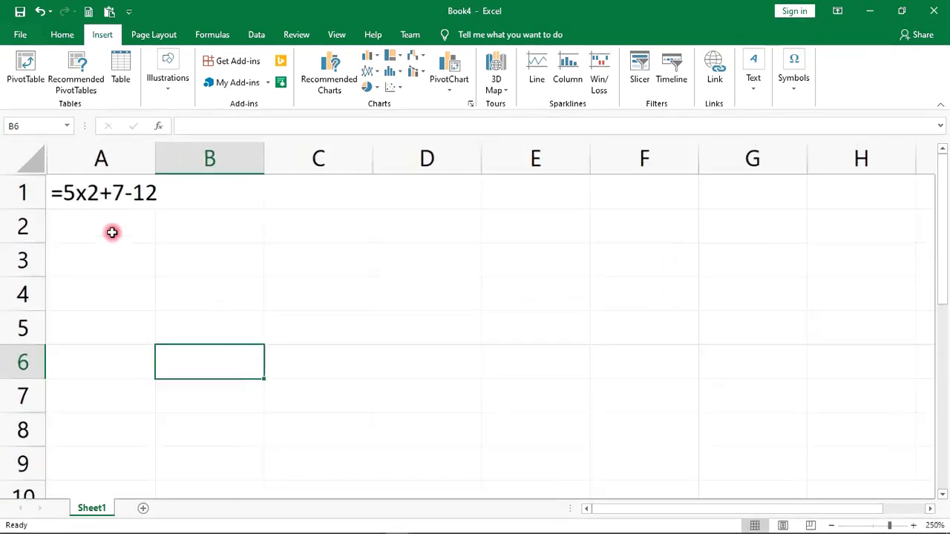
ctrl+scroll(112, 232, up, 2)
ctrl+scroll(190, 270, down, 1)
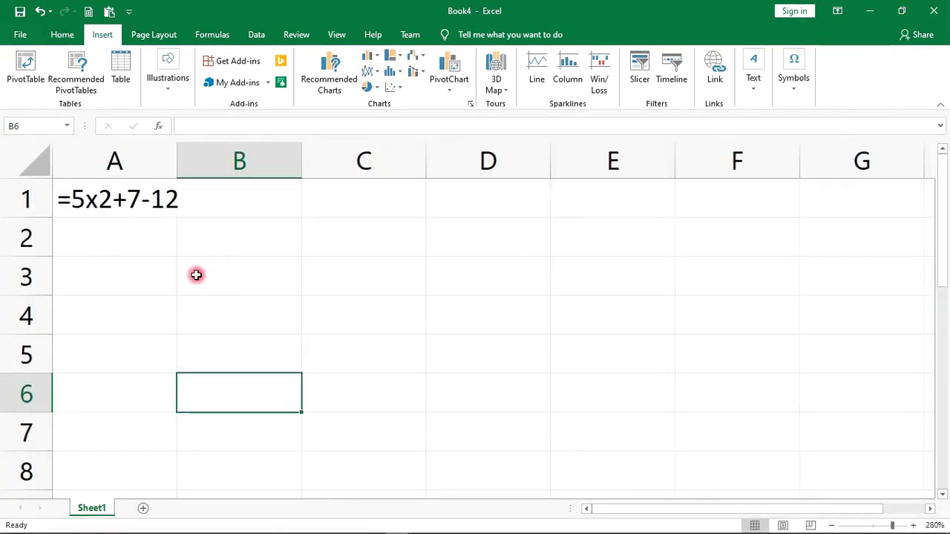
click(232, 327)
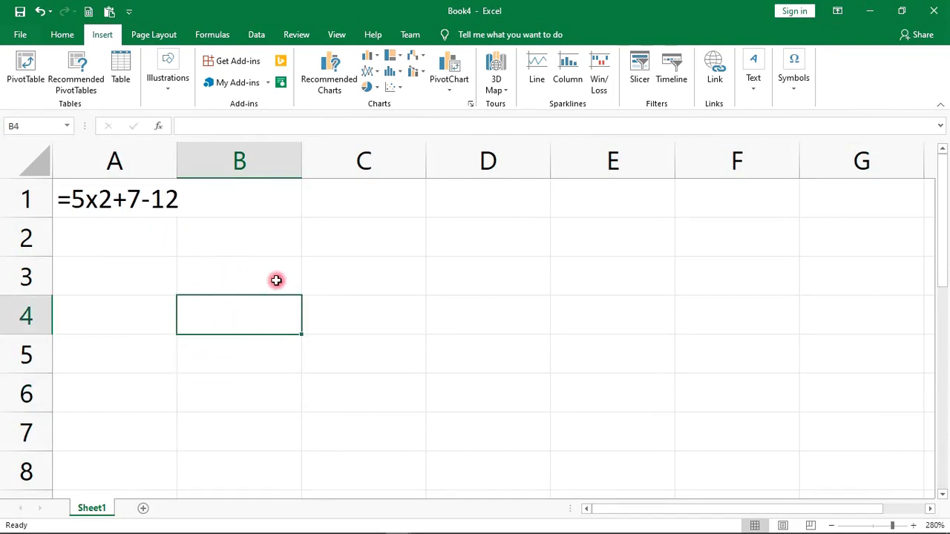
text(5)
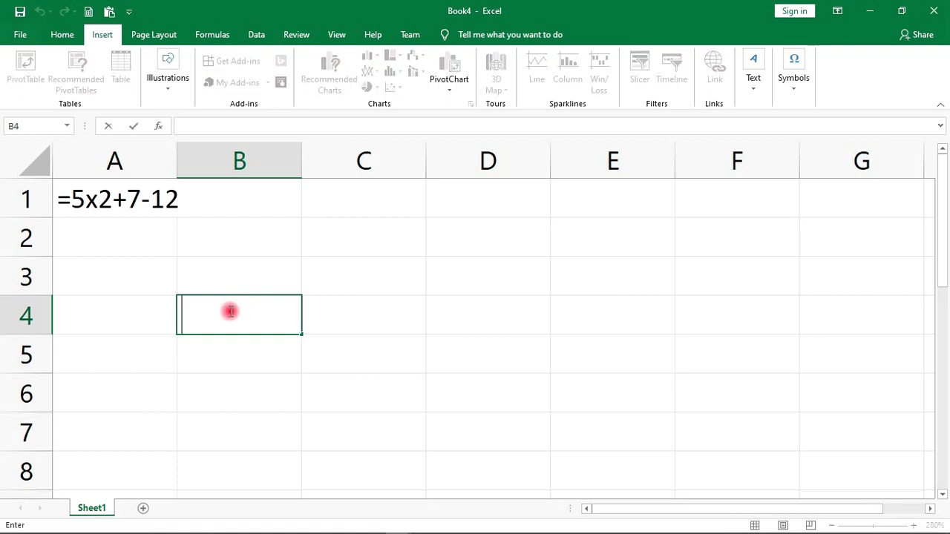
key(Return)
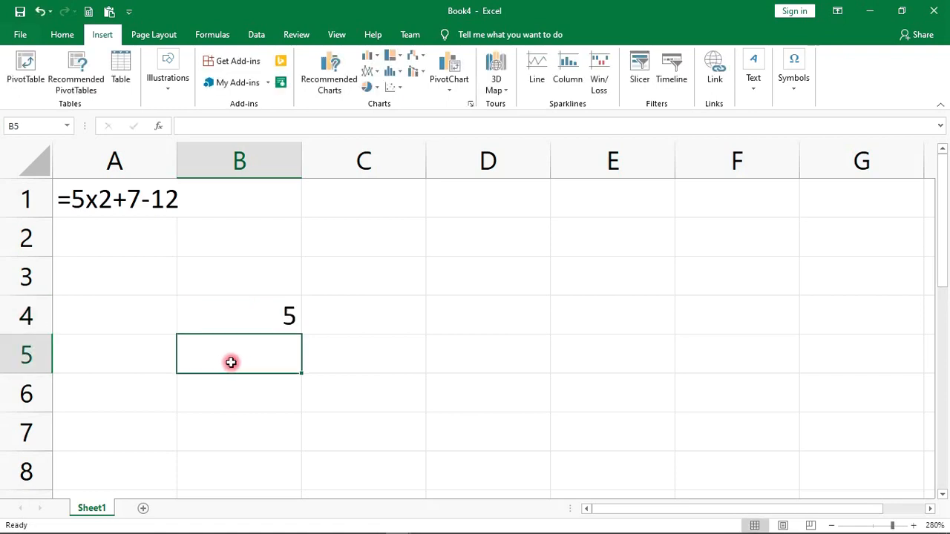
text(2)
key(Return)
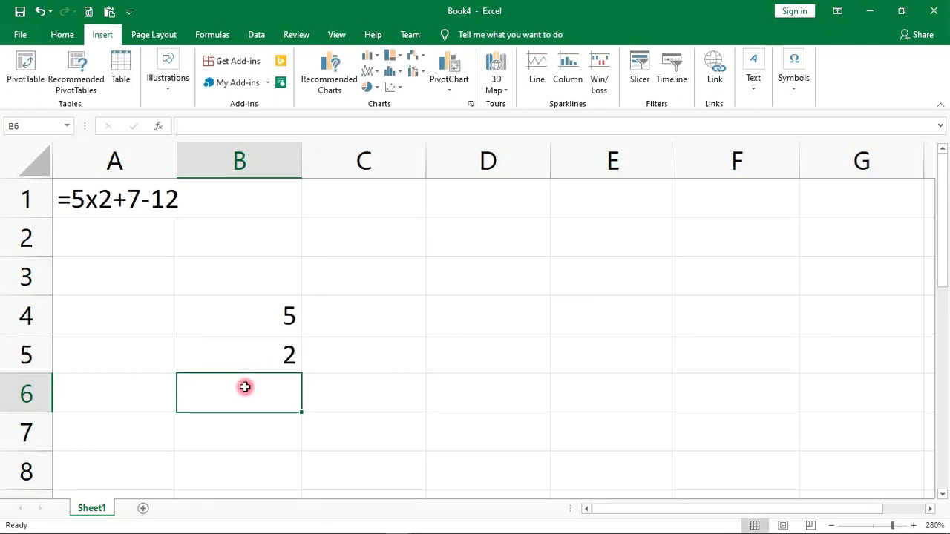
text(7)
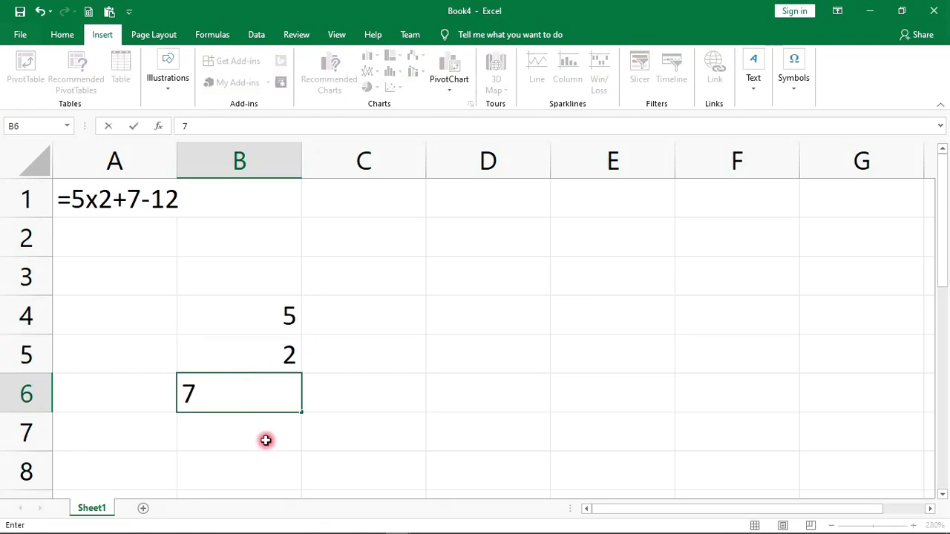
key(Return)
text(12)
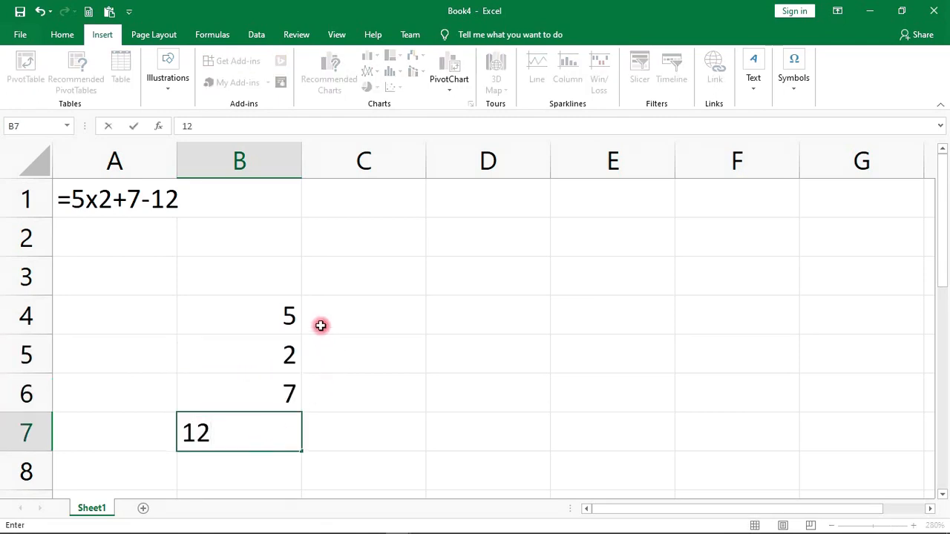
click(356, 328)
click(455, 316)
click(354, 317)
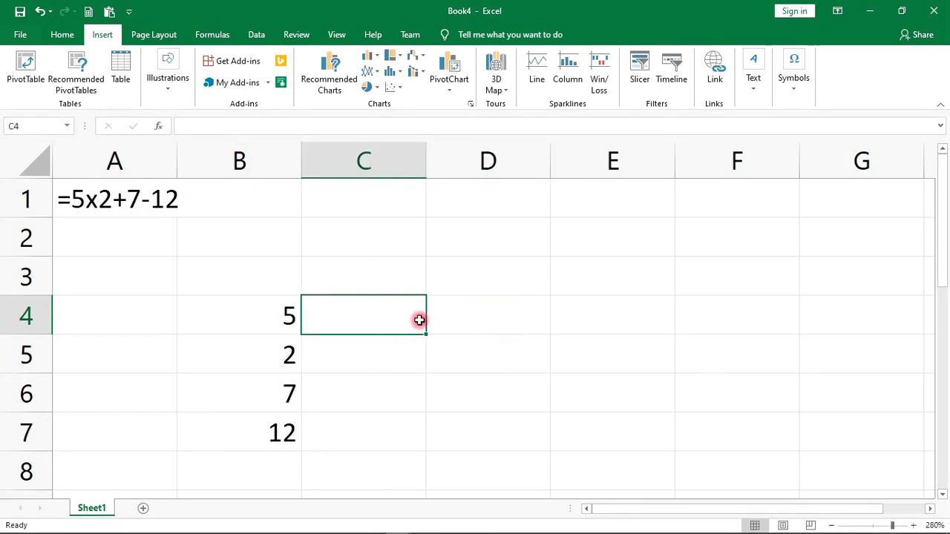
click(440, 328)
click(381, 324)
click(456, 322)
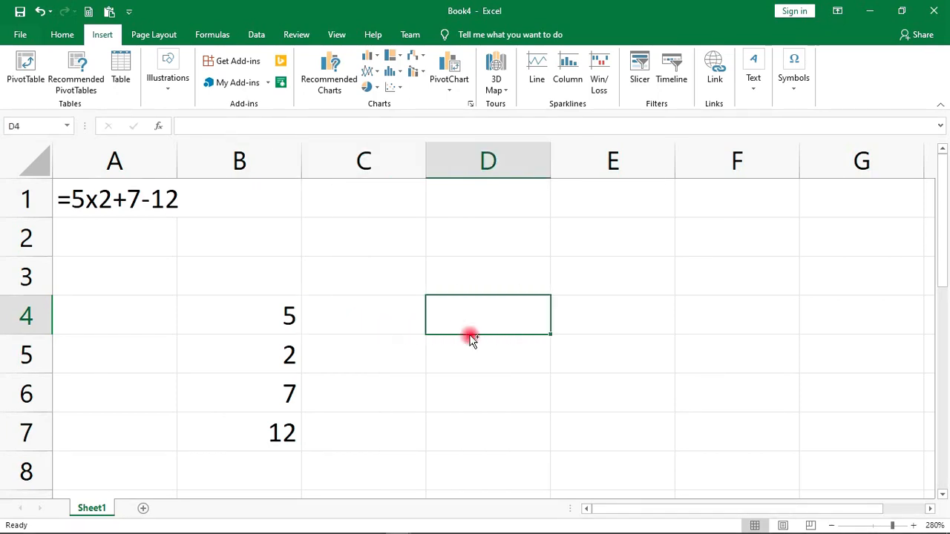
- Calculate the expression in D4 with the formula =B4*B5+B6-B7, referencing the numbers in column B
ctrl+scroll(468, 334, up, 1)
scroll(945, 263, down, 1)
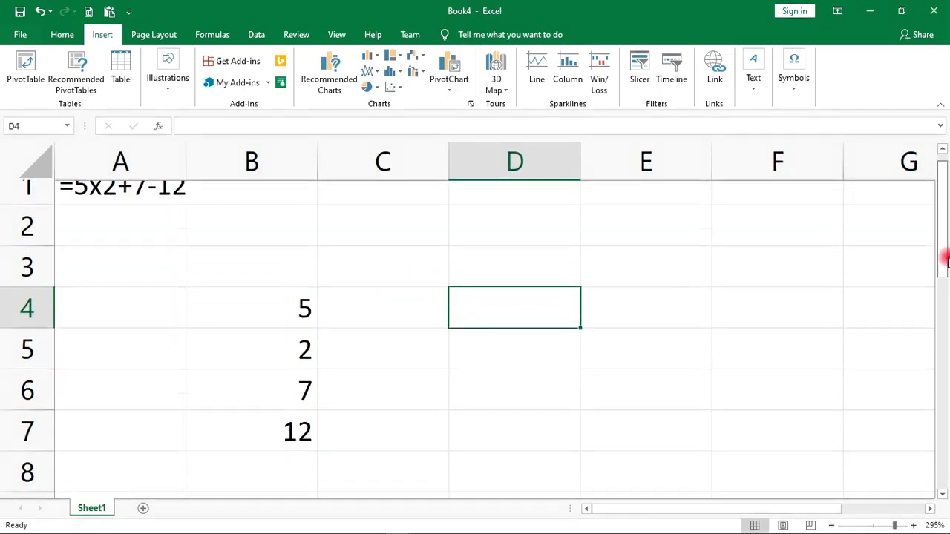
scroll(943, 254, up, 1)
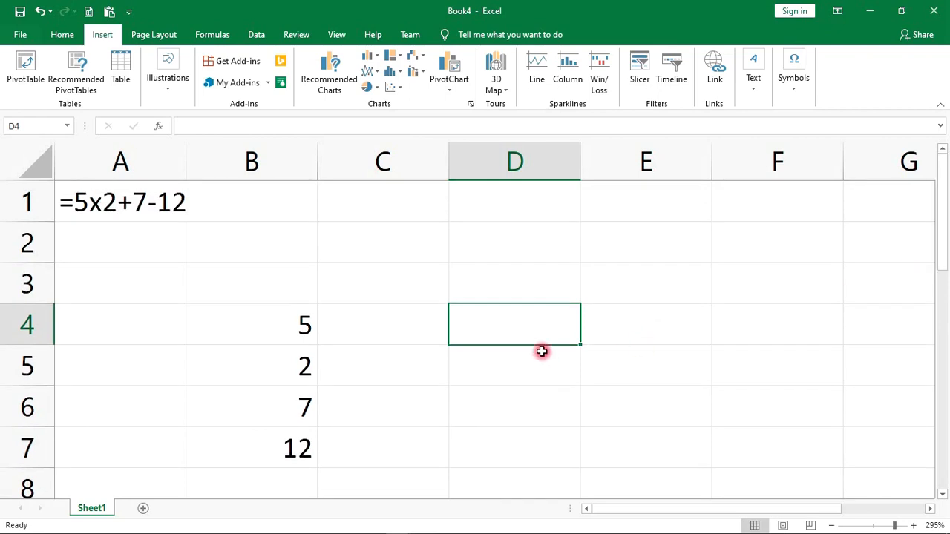
double_click(529, 318)
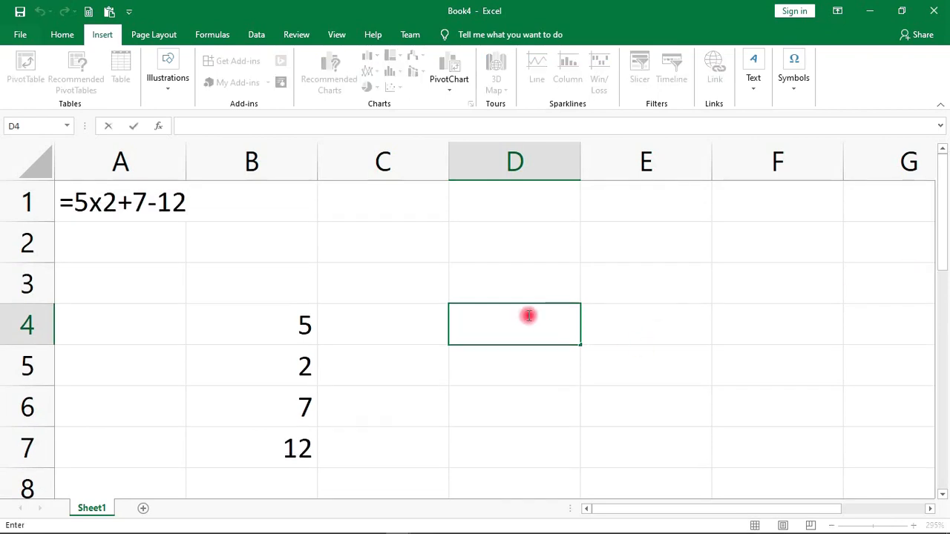
text(=)
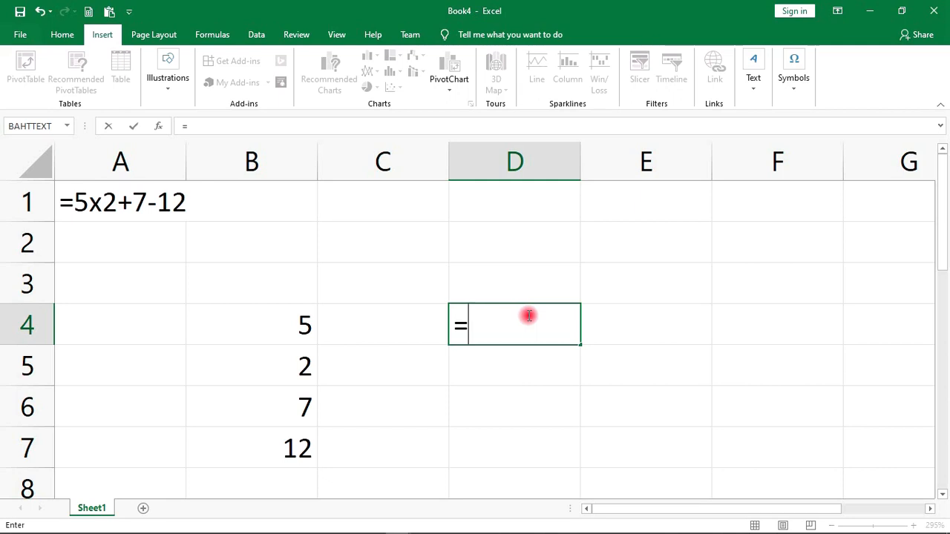
click(304, 324)
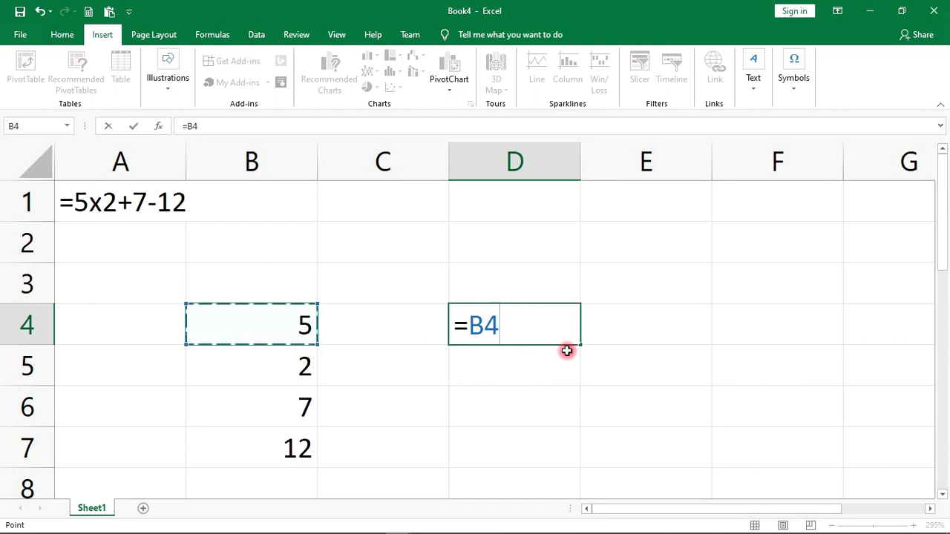
text(*)
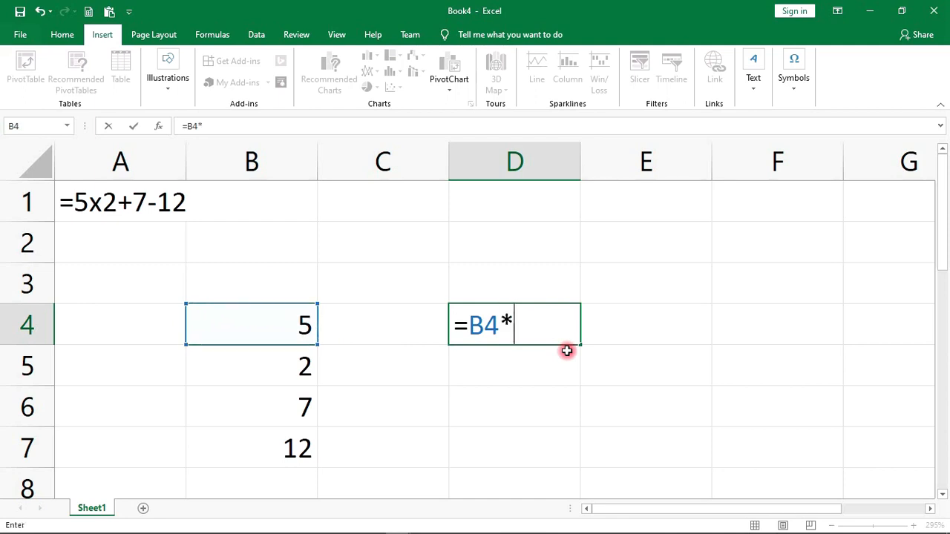
click(292, 367)
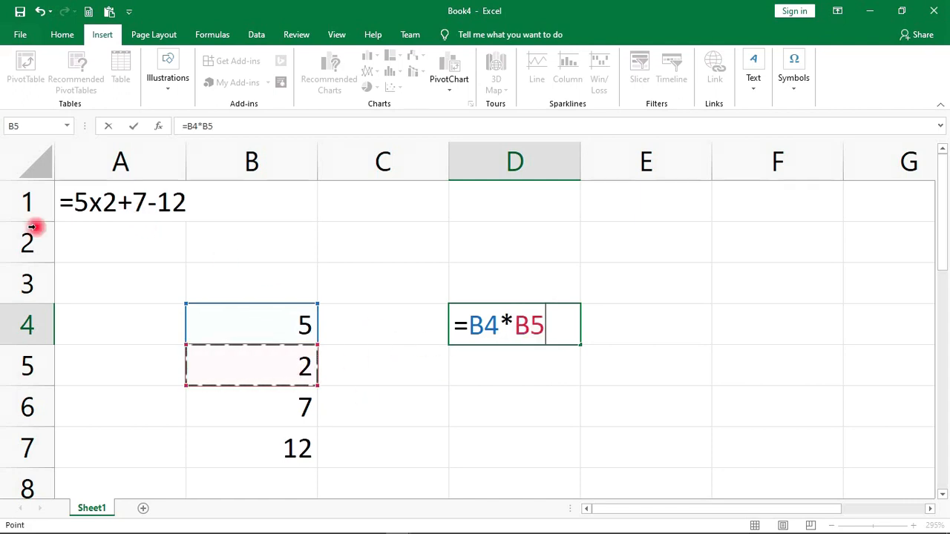
text(+)
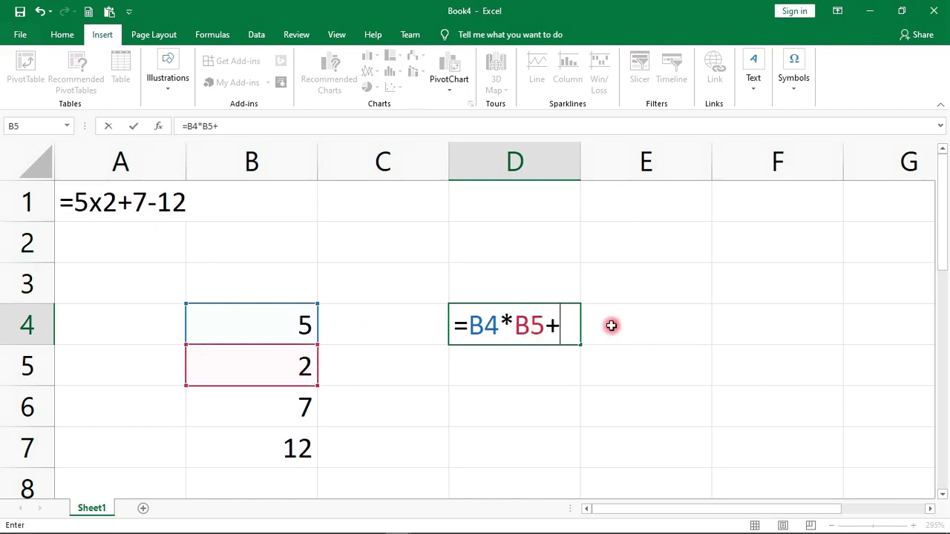
click(308, 410)
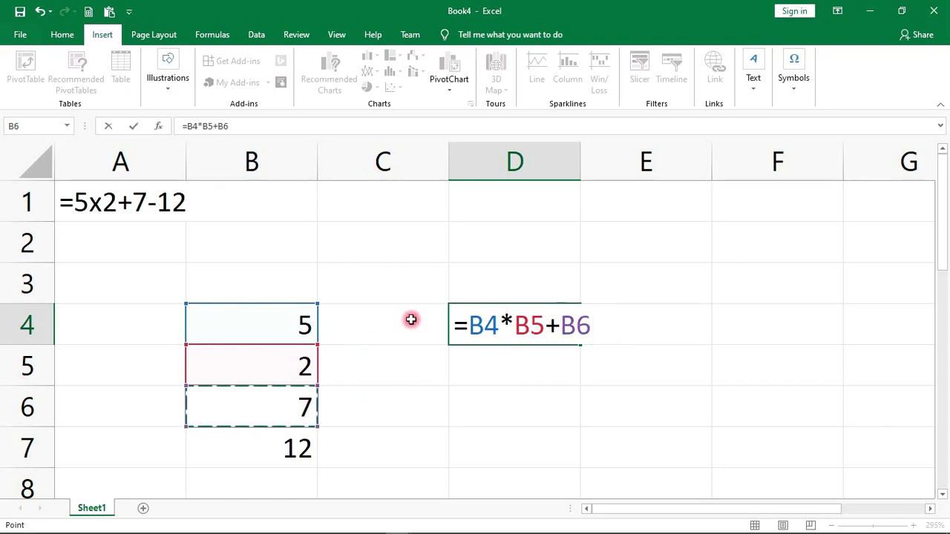
text(-)
click(290, 450)
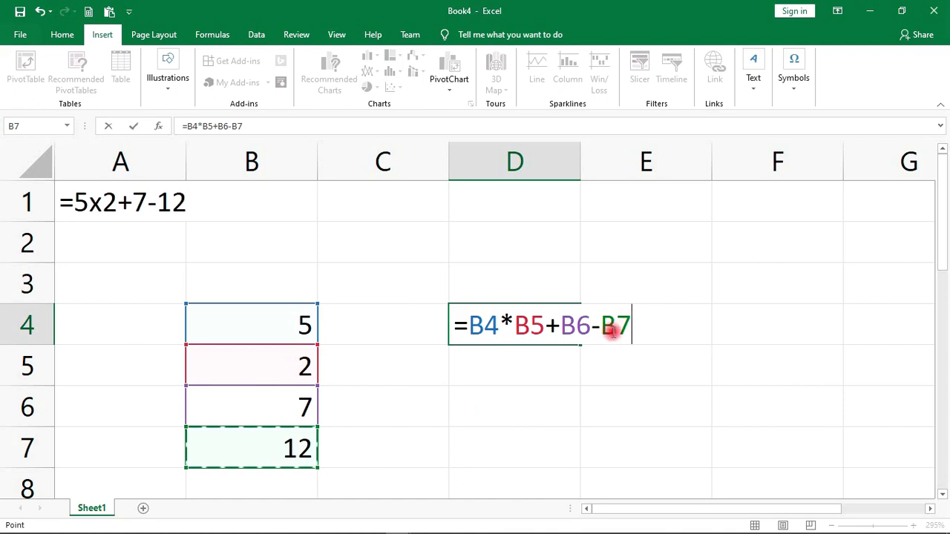
key(Return)
click(536, 323)
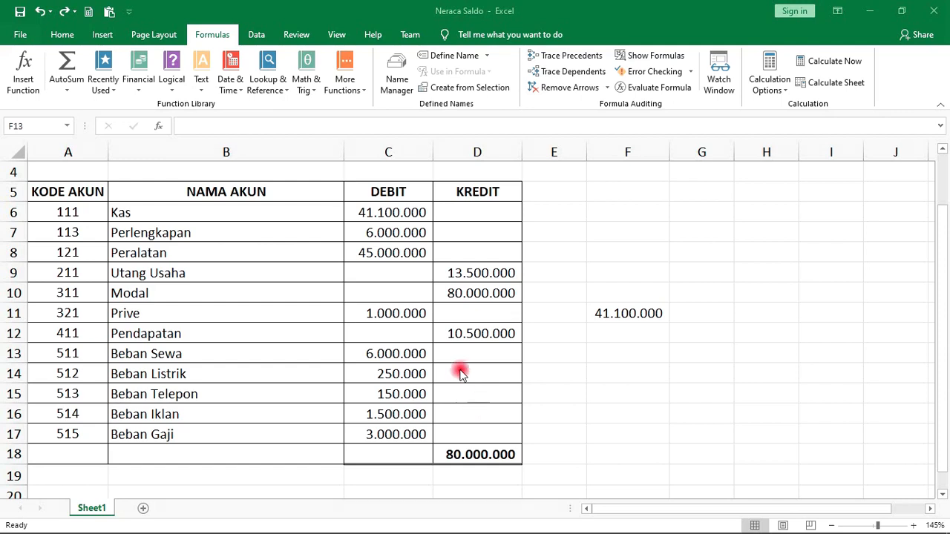
- Switch to the Neraca Saldo workbook and undo the last entry in F11, leaving that cell selected
click(627, 310)
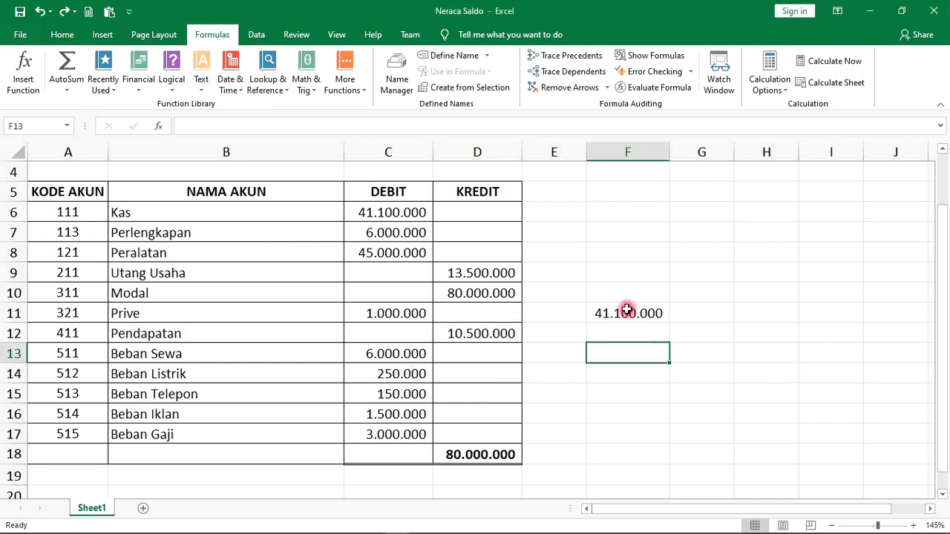
key(ctrl+z)
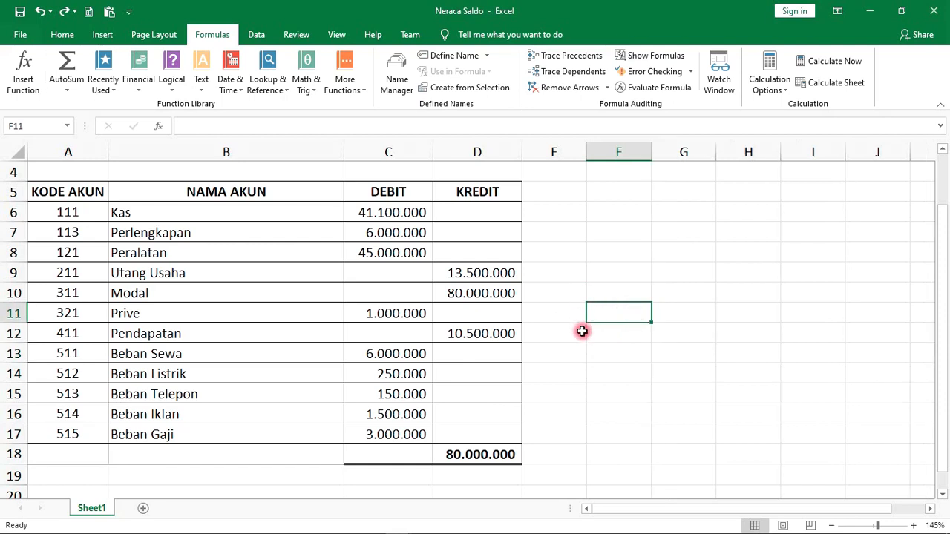
click(592, 291)
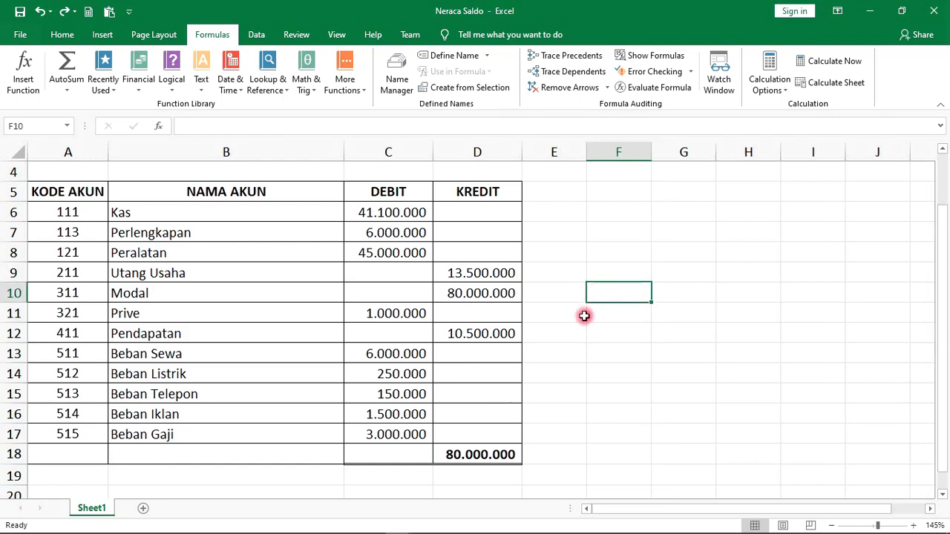
click(584, 315)
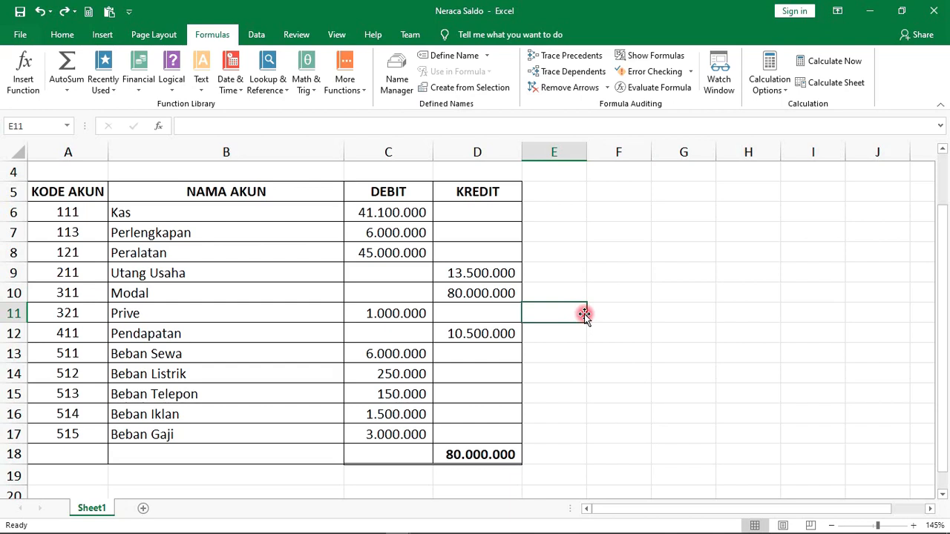
drag(584, 314, 603, 318)
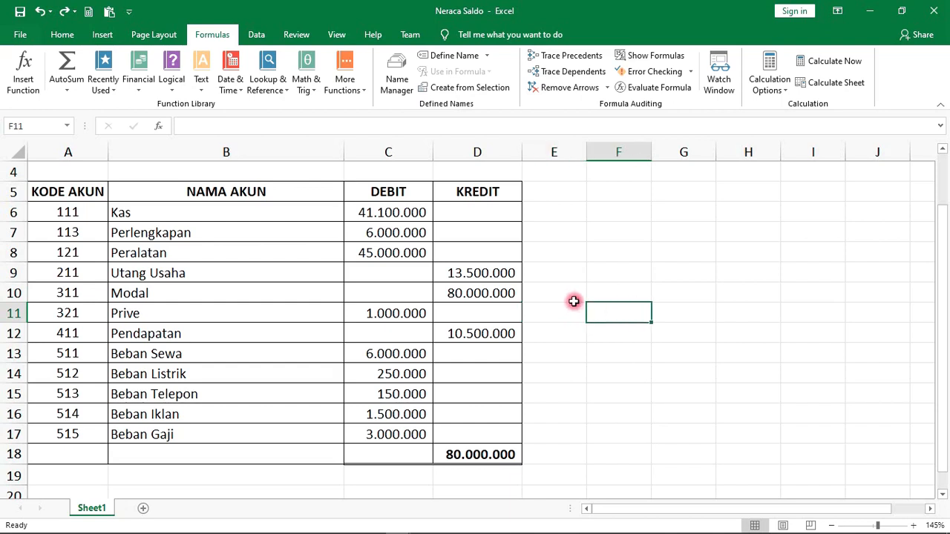
- Enter the relative reference =D10 in F11, pointing to the Modal account's credit value
double_click(603, 308)
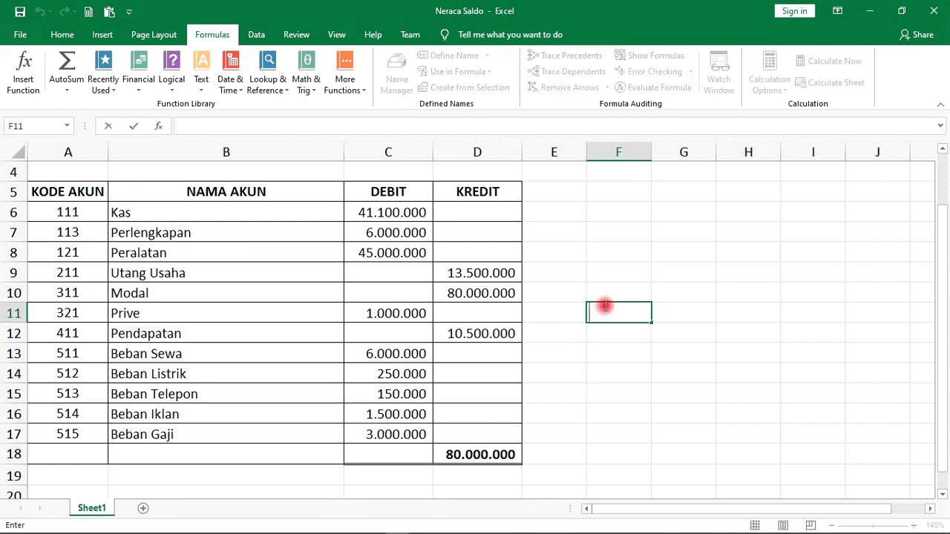
text(=)
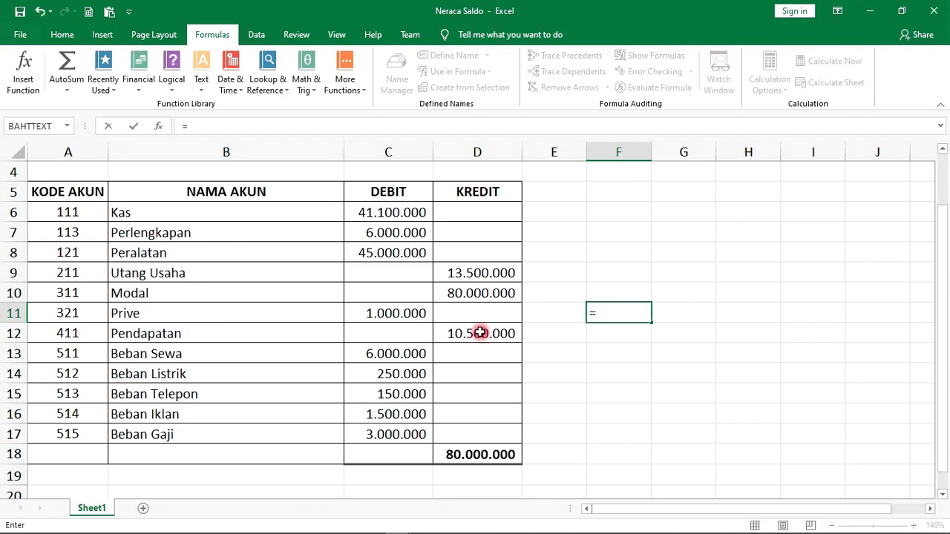
click(468, 292)
click(627, 311)
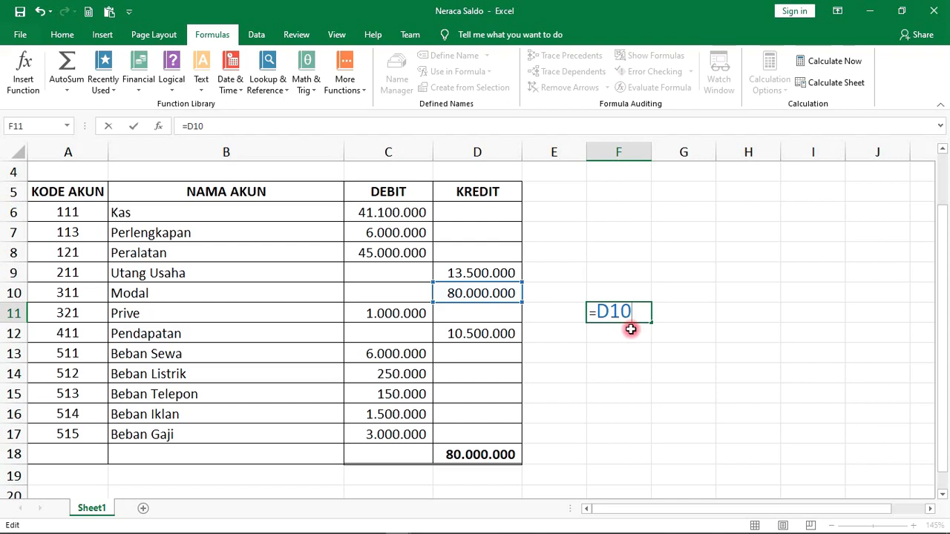
key(Return)
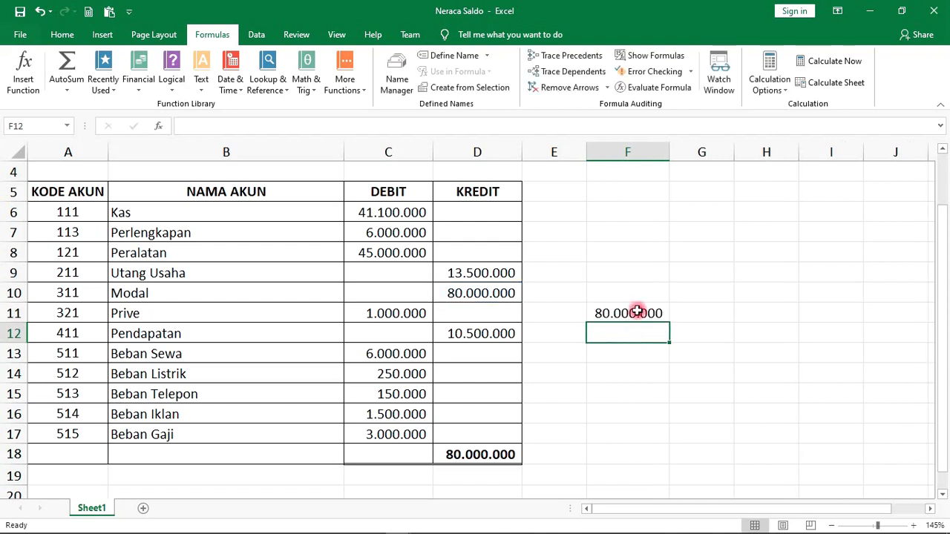
click(618, 306)
click(465, 292)
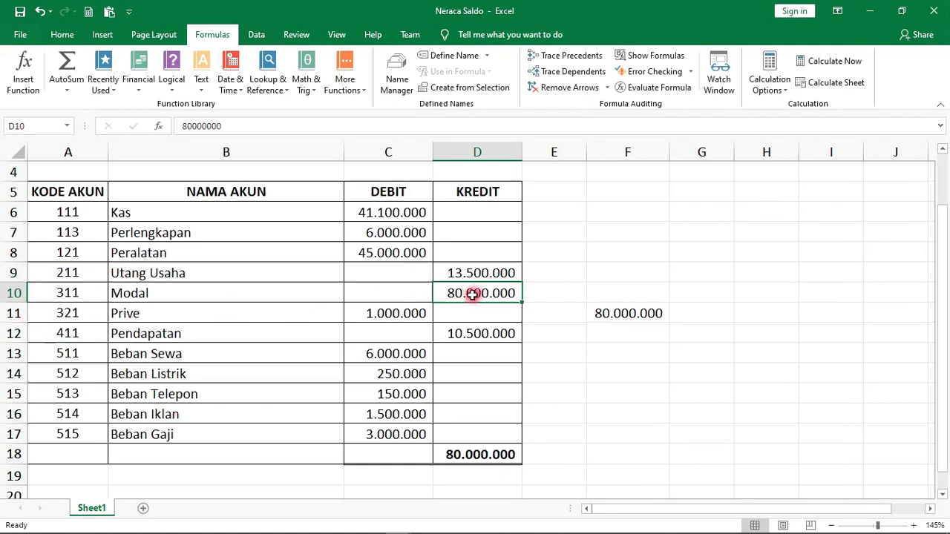
click(47, 295)
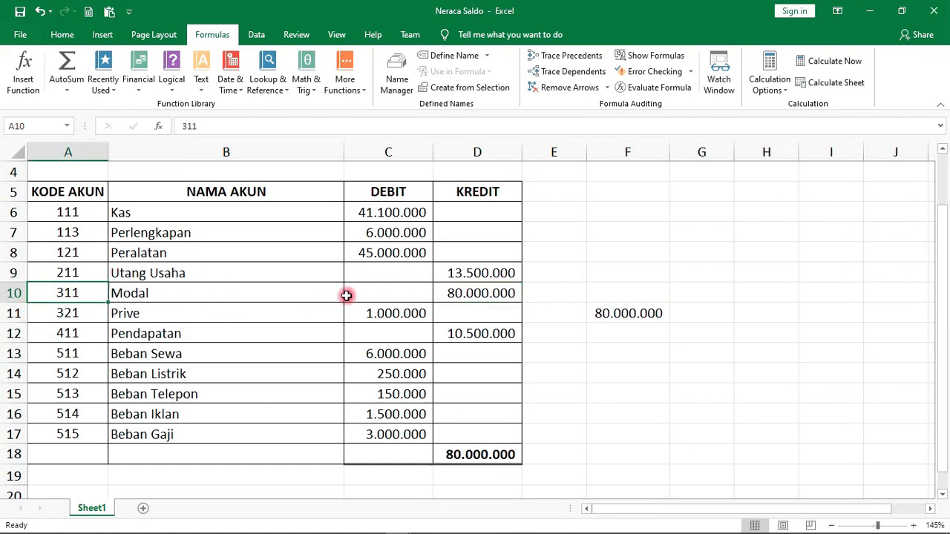
click(457, 295)
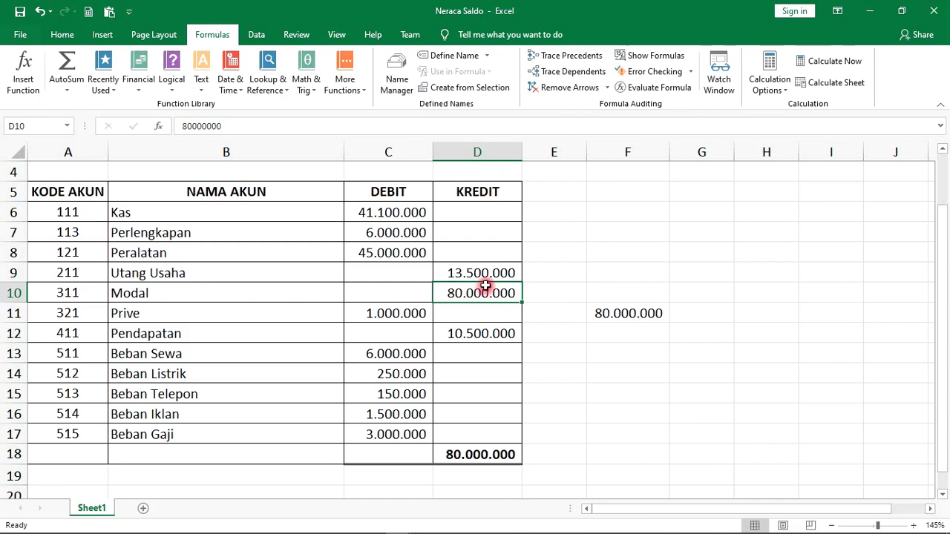
click(628, 337)
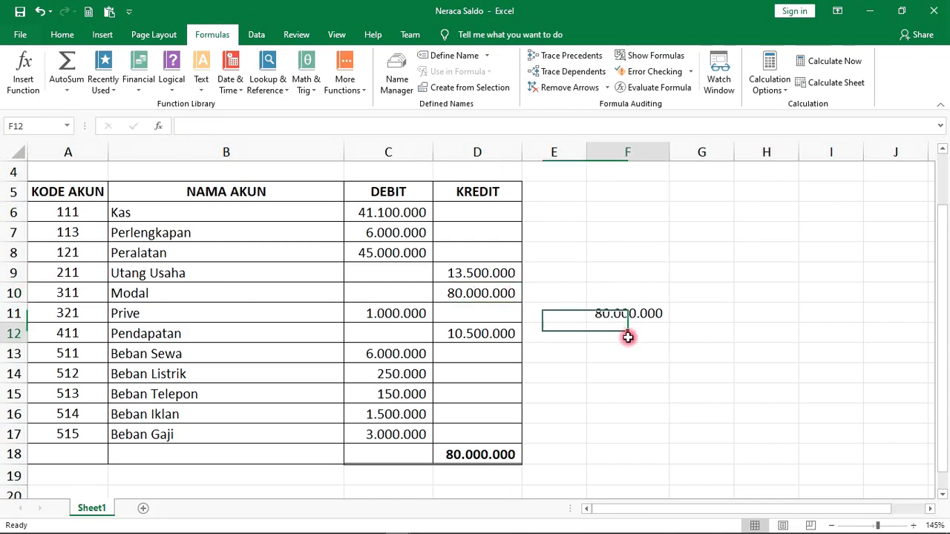
click(606, 369)
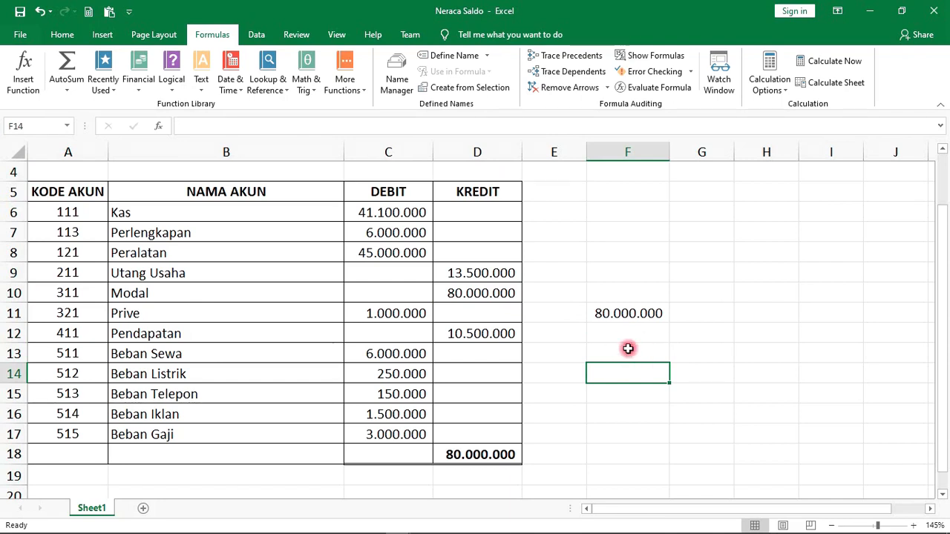
- Start a formula in F13 that references the Pendapatan account's credit cell, =D12
click(626, 353)
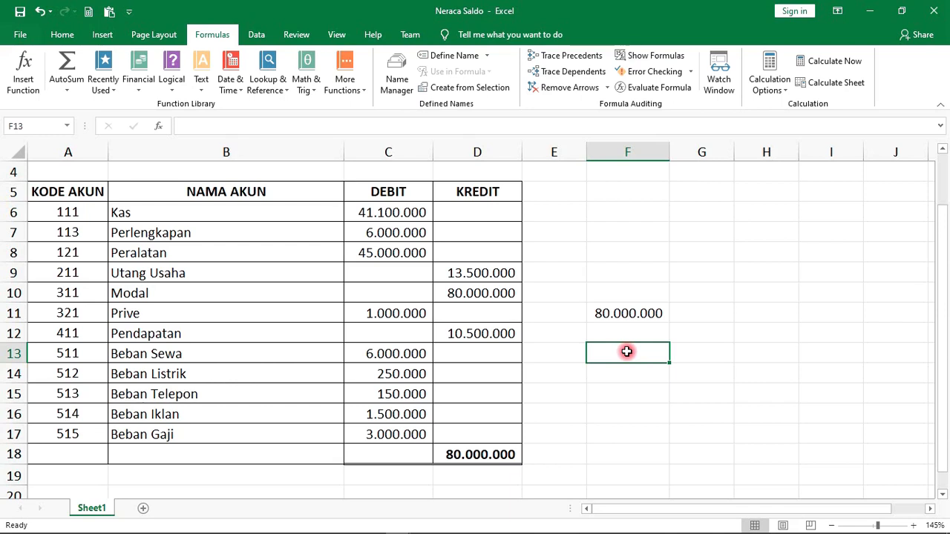
double_click(627, 352)
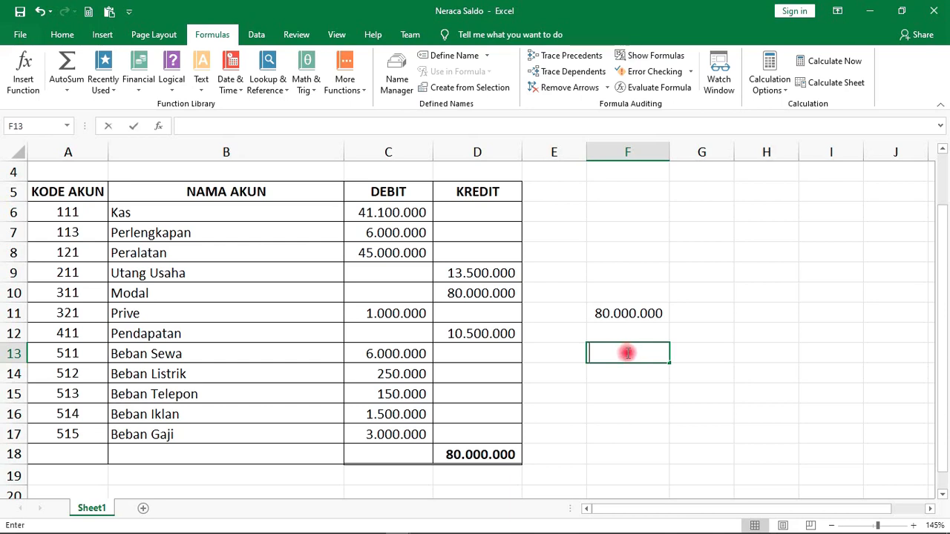
click(477, 336)
click(617, 357)
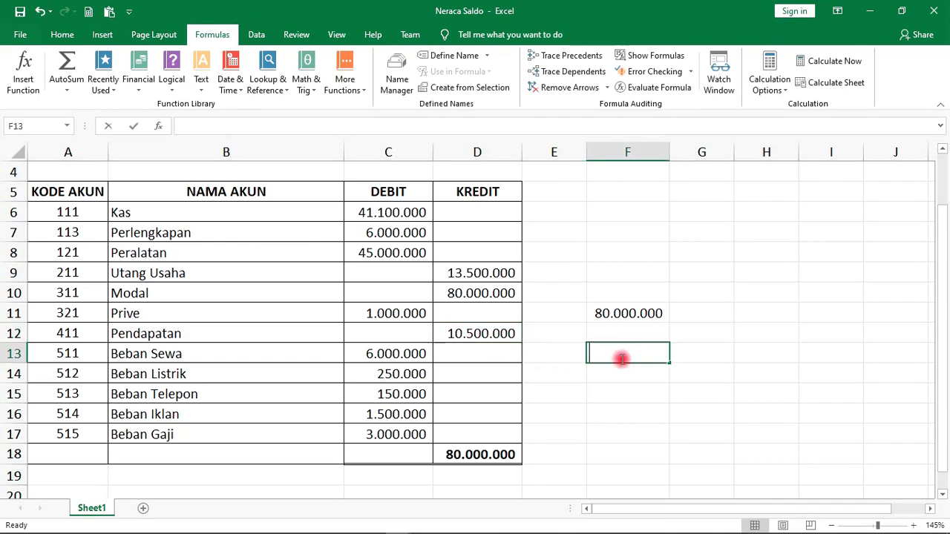
double_click(621, 357)
text(=)
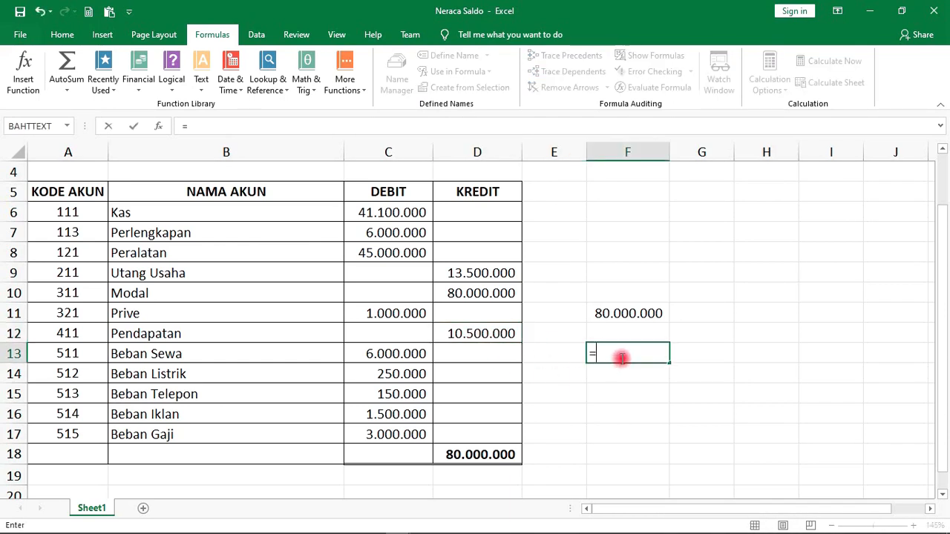
click(503, 334)
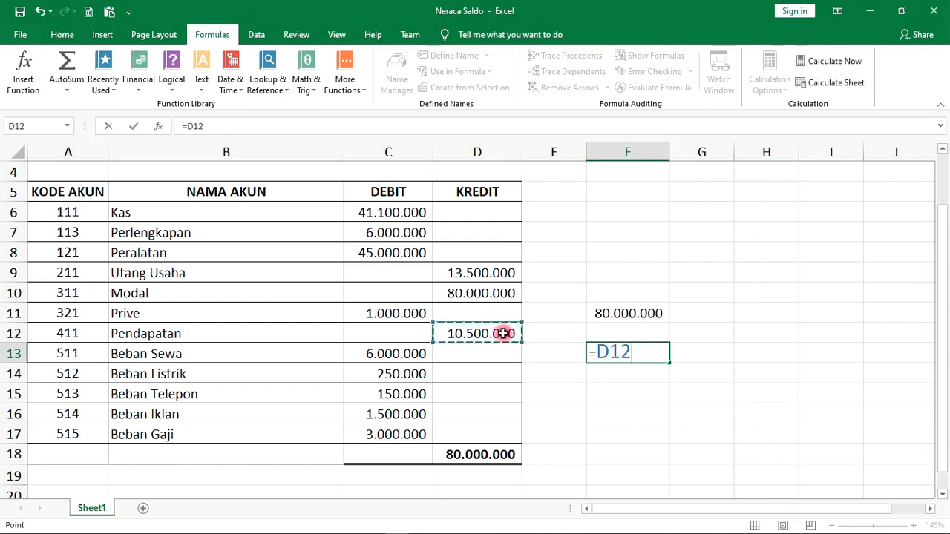
- Make the reference in F13 absolute for both column and row, entering it as =$D$12
click(631, 354)
key(Left)
key(Left)
key(Left)
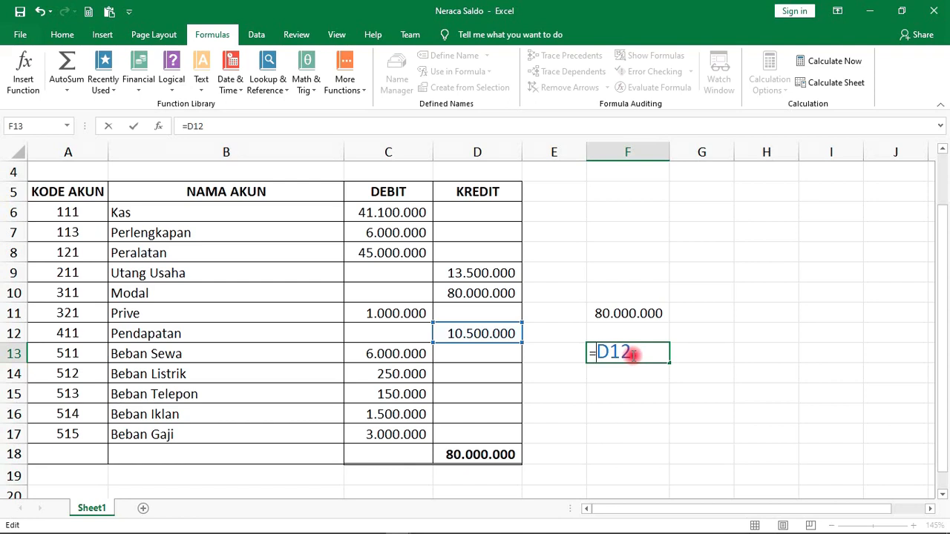
text($)
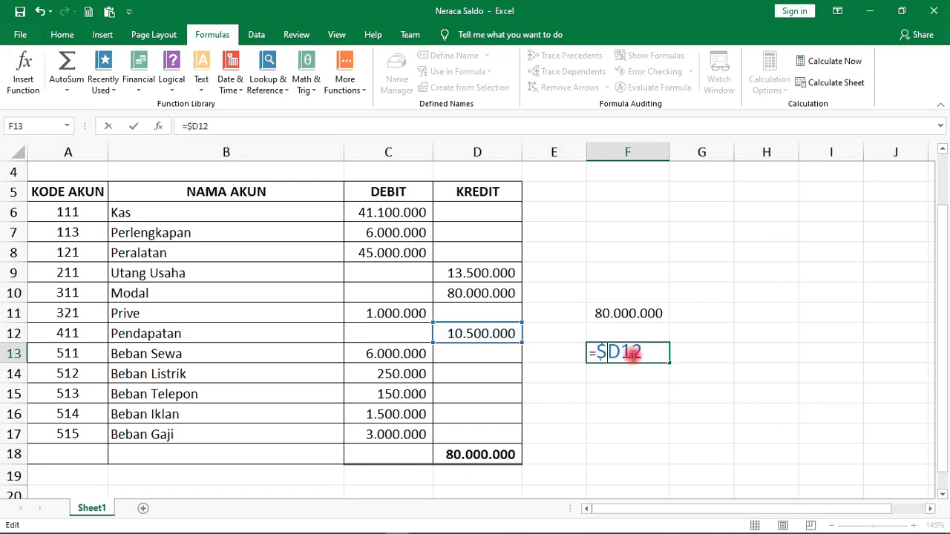
key(Right)
text($)
key(Return)
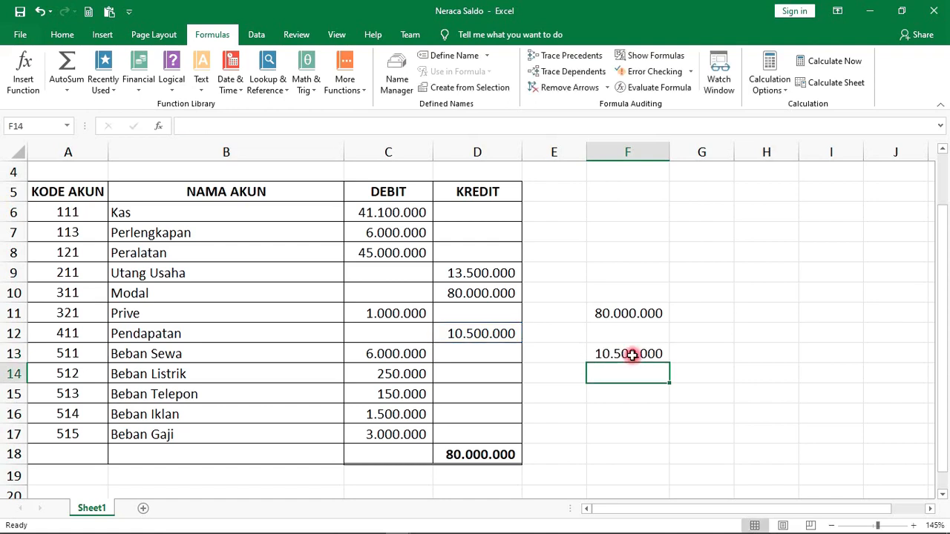
click(494, 335)
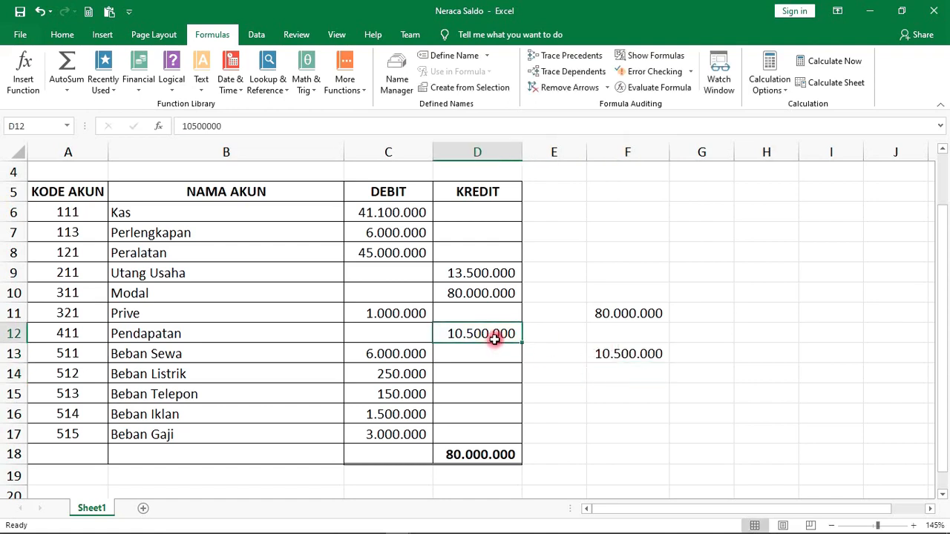
click(475, 318)
click(472, 335)
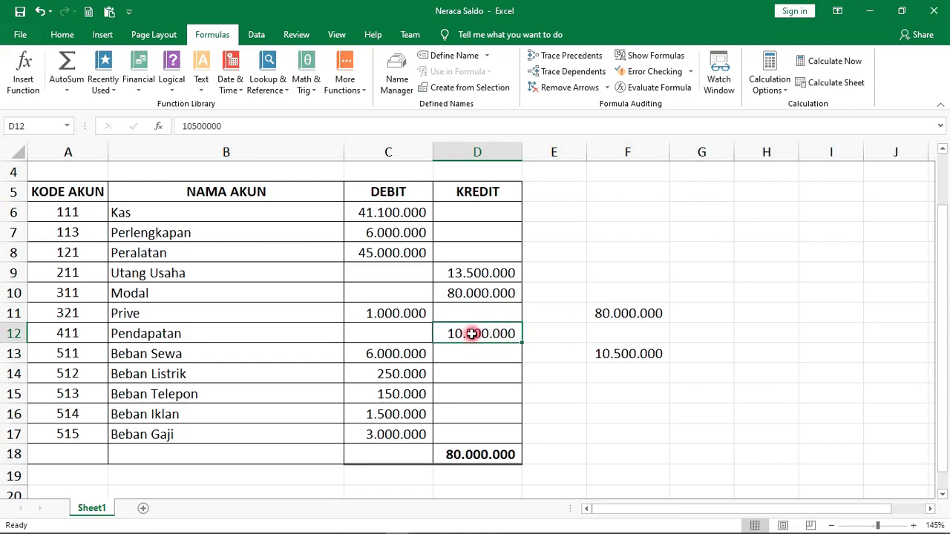
- Compare the absolute reference formula in F13 with its source, the Pendapatan account's credit cell D12
click(593, 356)
click(489, 332)
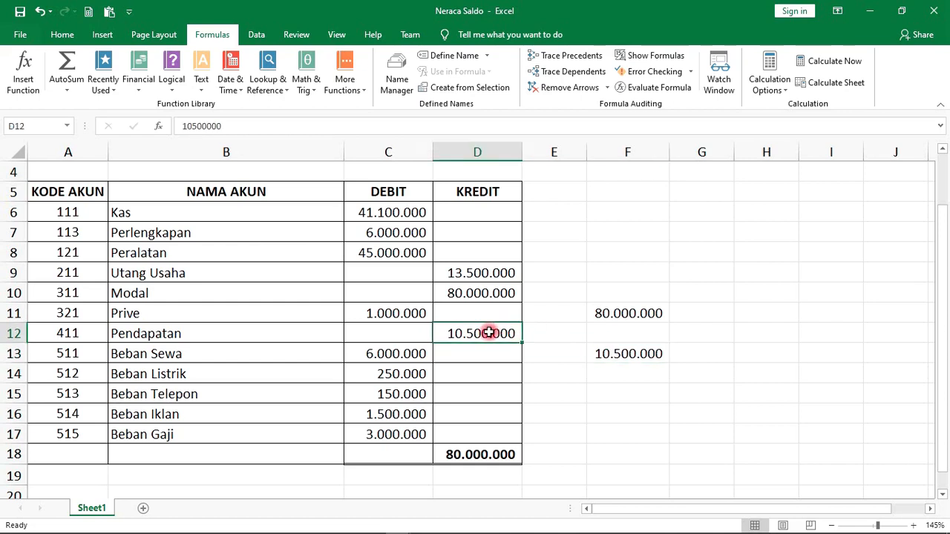
click(636, 360)
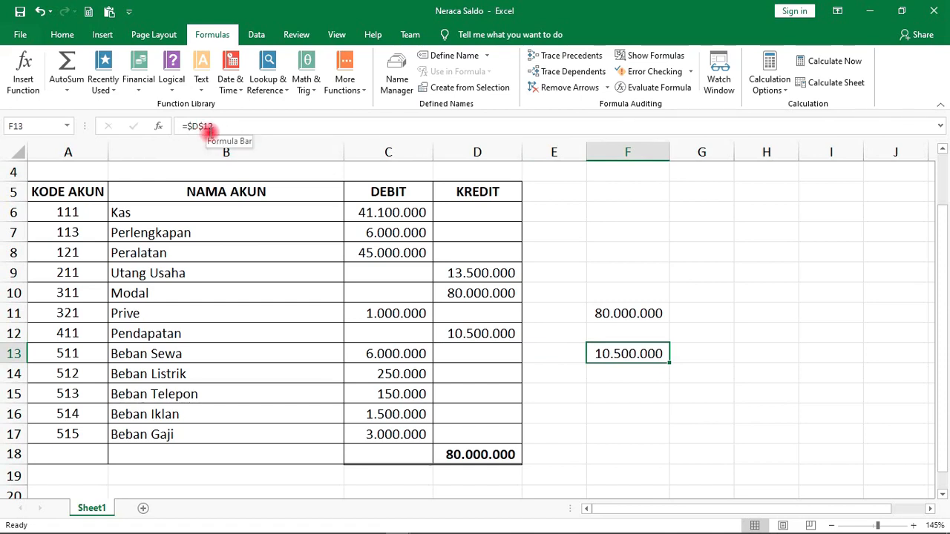
click(495, 329)
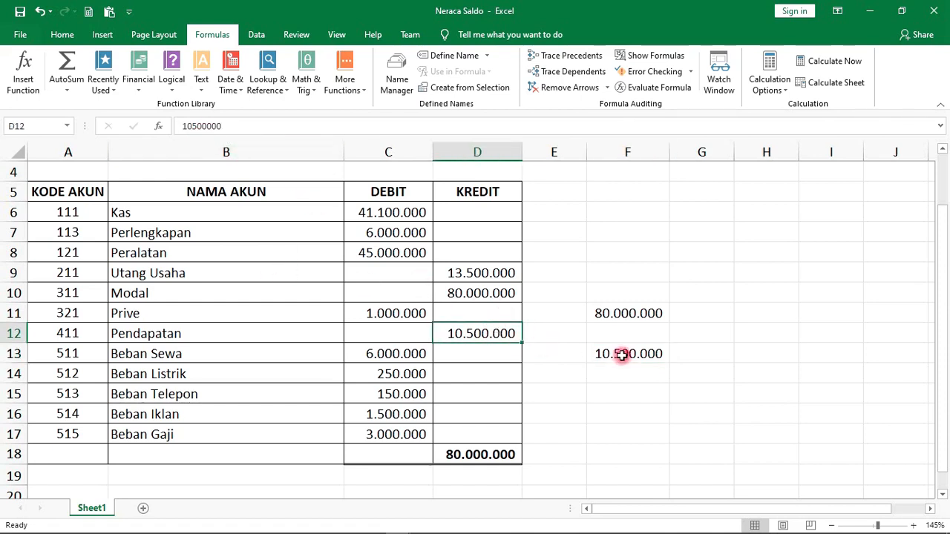
click(631, 354)
click(501, 336)
click(609, 351)
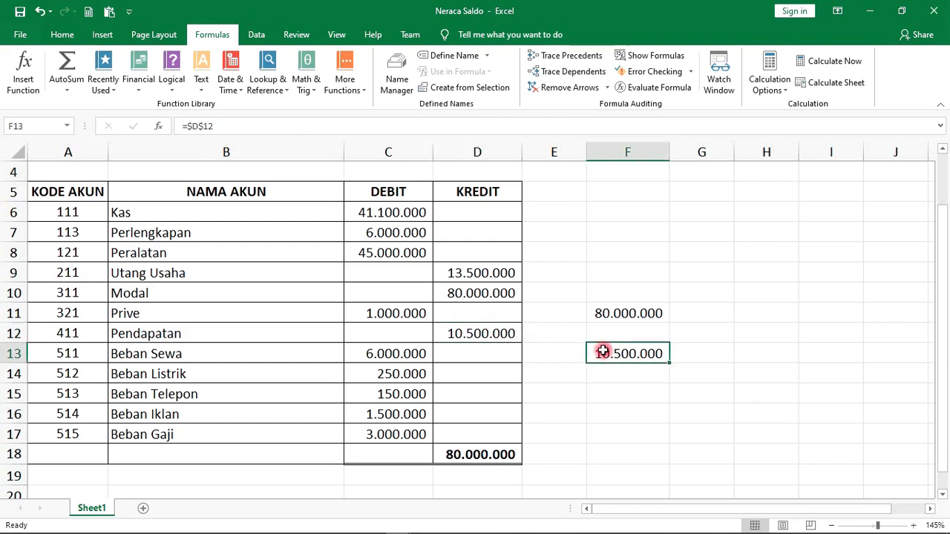
- Start a formula in F15 that references the Kas account code A6 and the Peralatan debit C8, separated by a semicolon
click(629, 395)
click(630, 413)
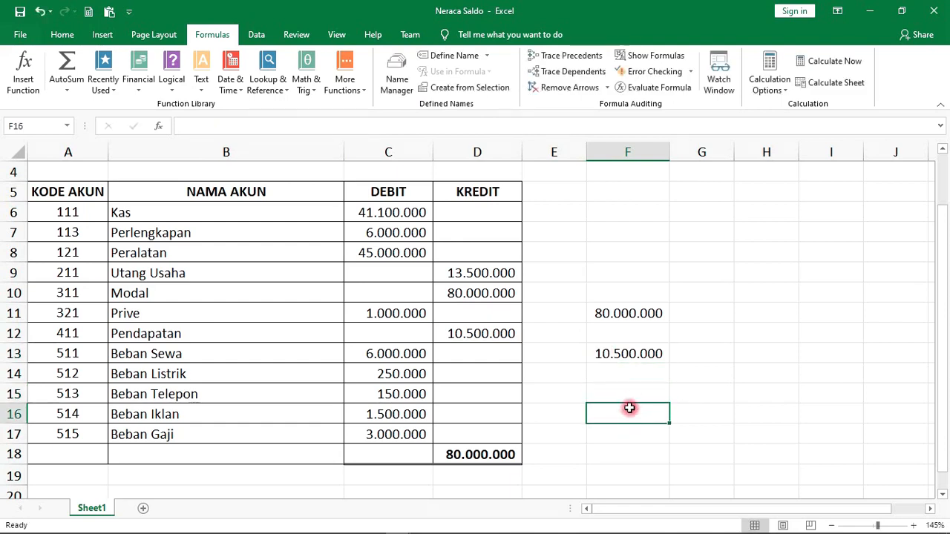
click(630, 397)
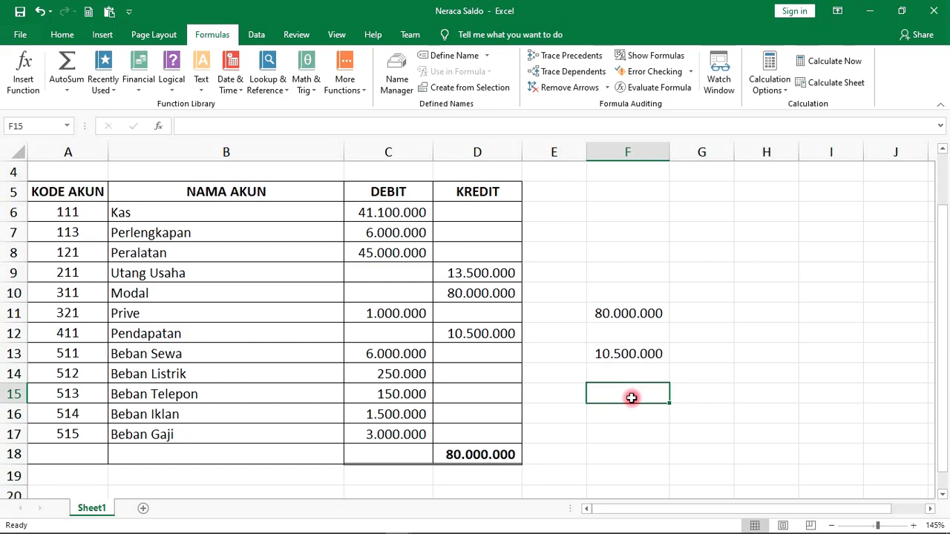
text(=)
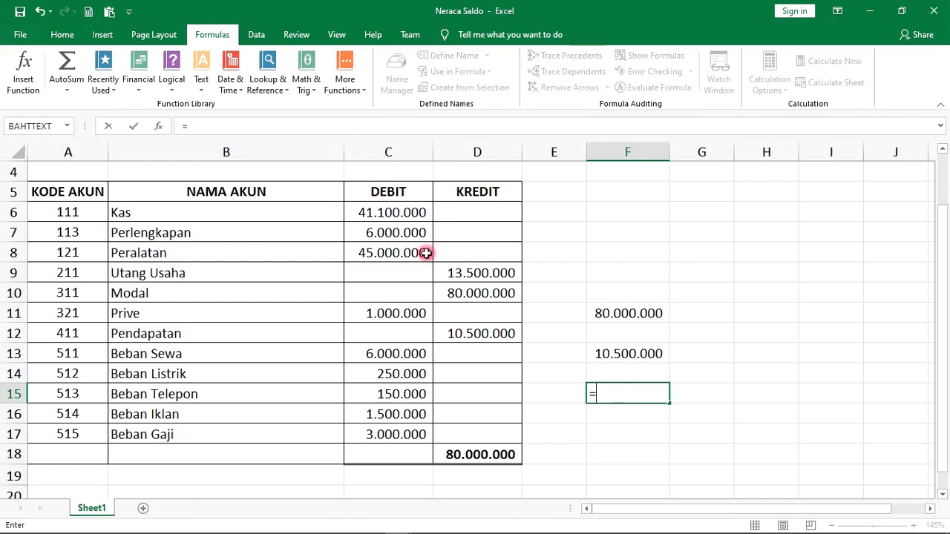
click(78, 216)
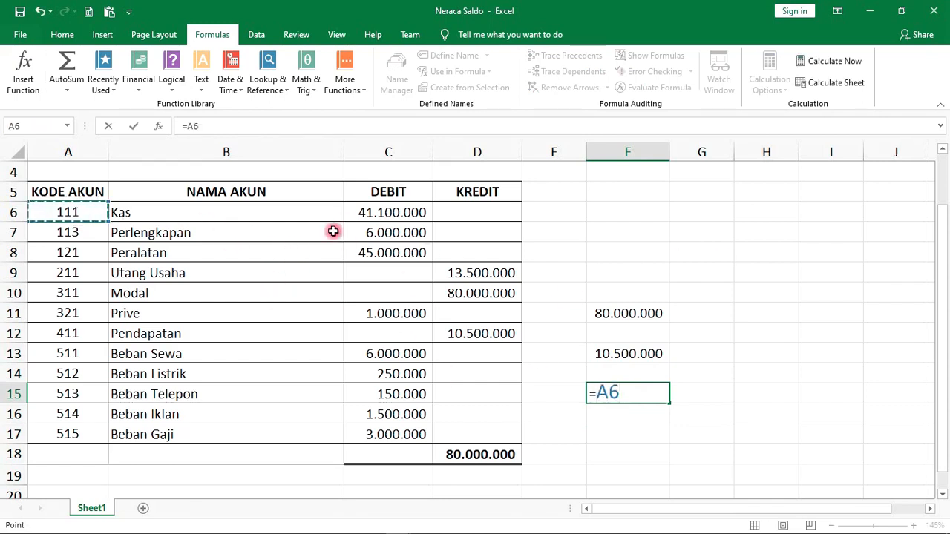
click(374, 233)
click(97, 220)
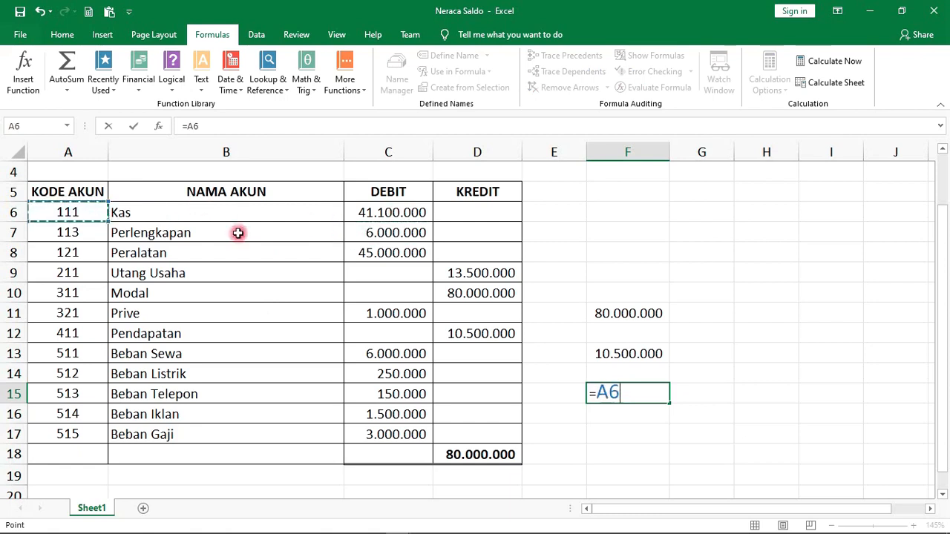
text(;)
click(401, 256)
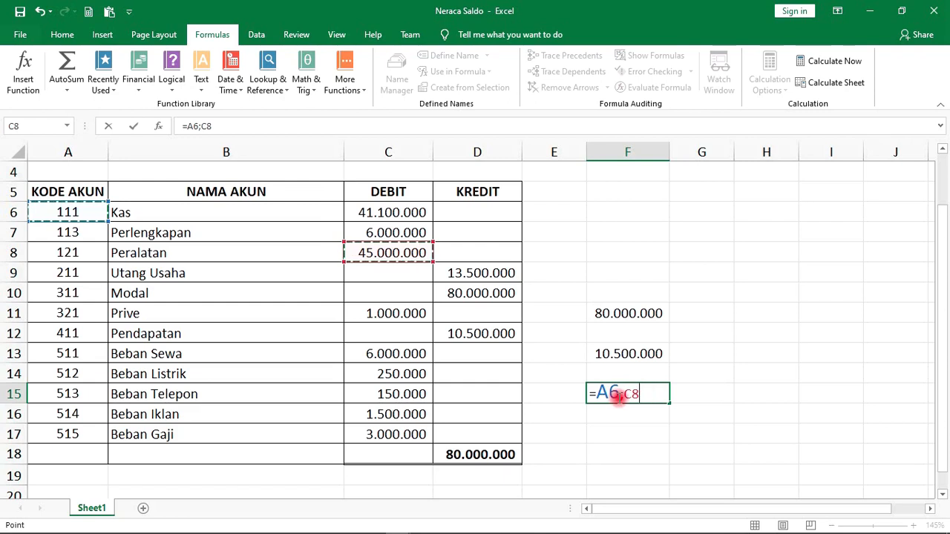
- Replace the separator between A6 and C8 in the F15 formula with a plus sign
click(627, 395)
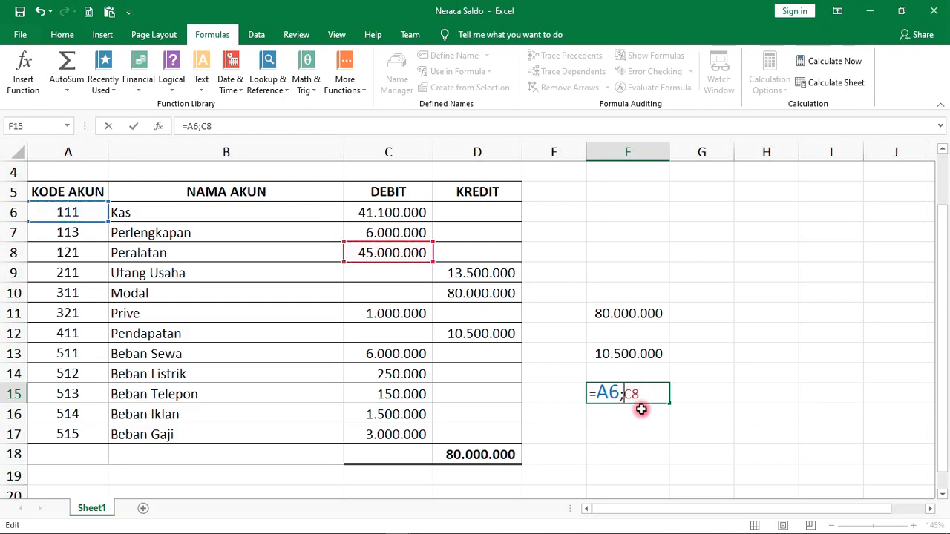
key(BackSpace)
text(=)
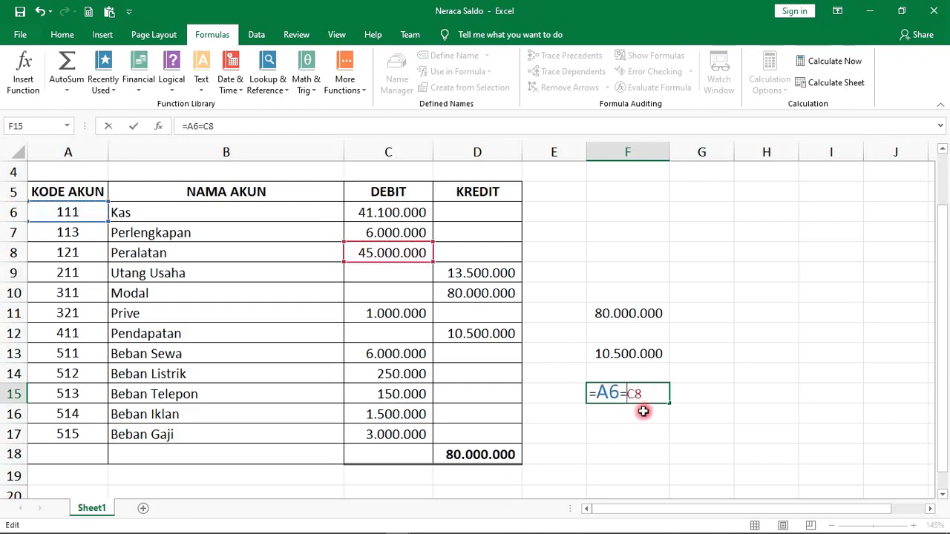
key(BackSpace)
text(+)
- Make both references in the F15 formula absolute for column and row, entering it as =$A$6+$C$8
key(Left)
key(Left)
key(Left)
text($A)
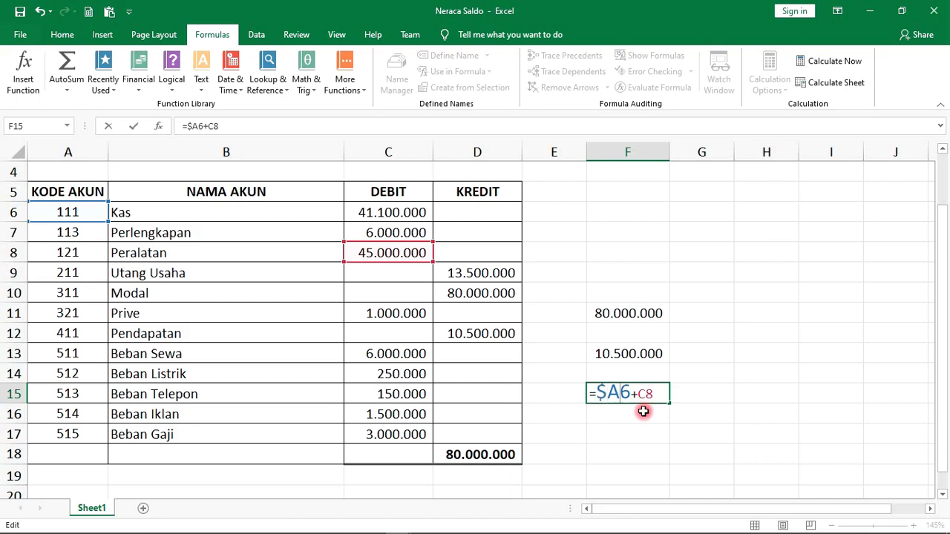
text($)
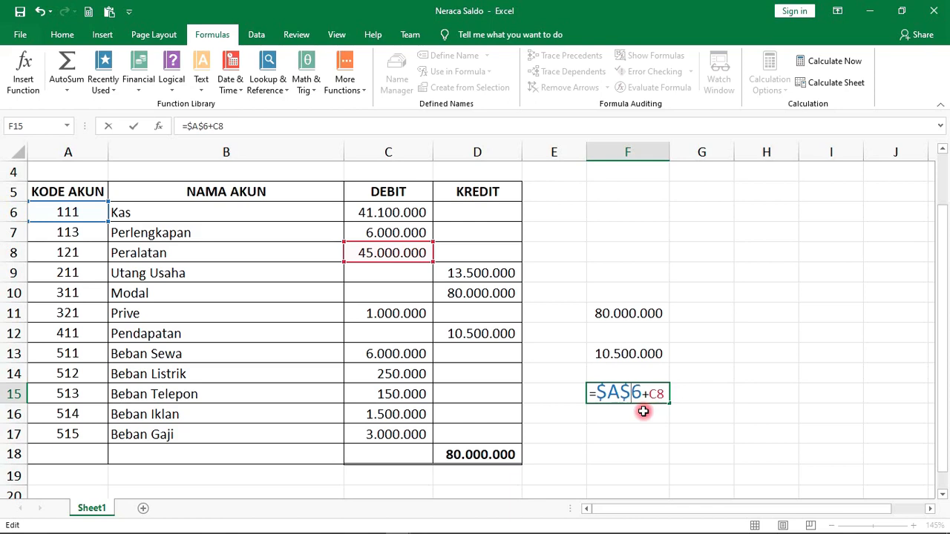
key(Right)
key(Right)
key(Right)
text($)
key(Right)
text($)
key(Return)
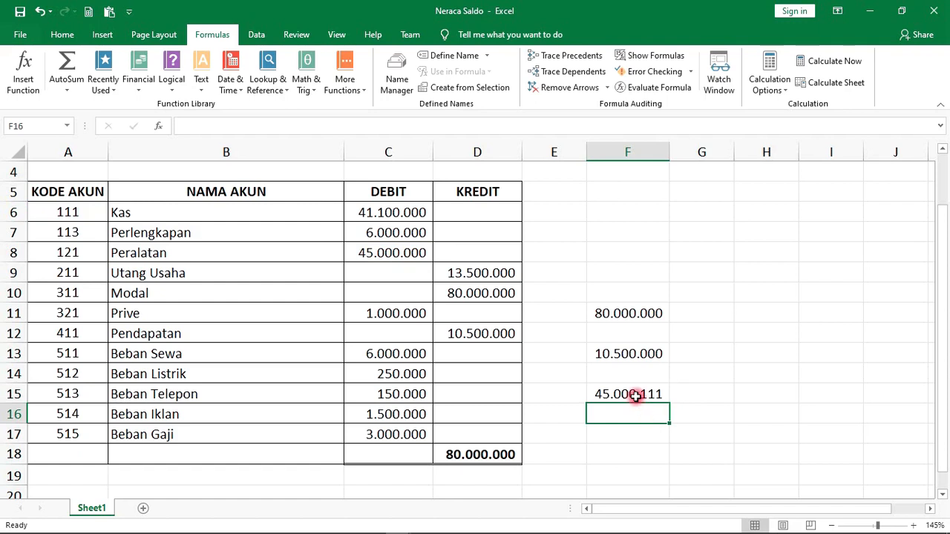
- Review the absolute formula in F15 against its two source cells, A6 and C8
click(630, 394)
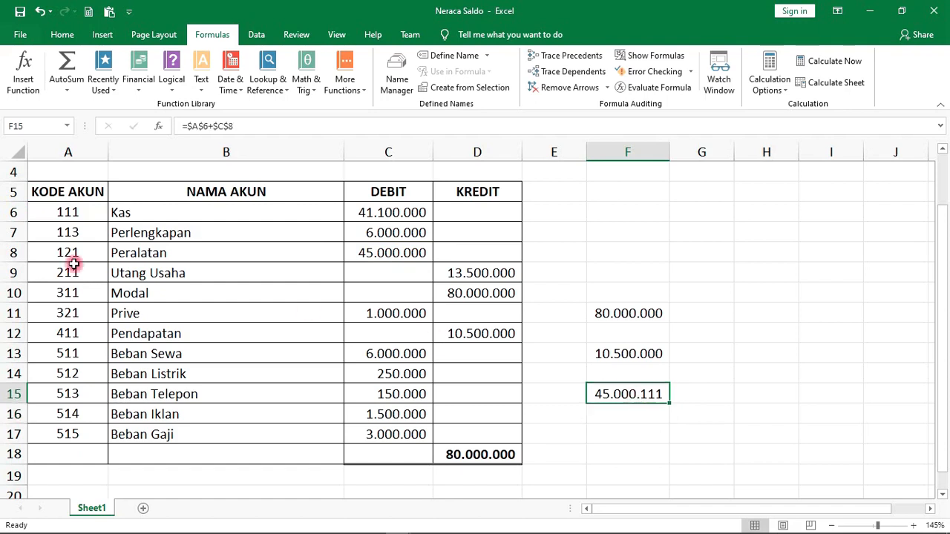
click(78, 208)
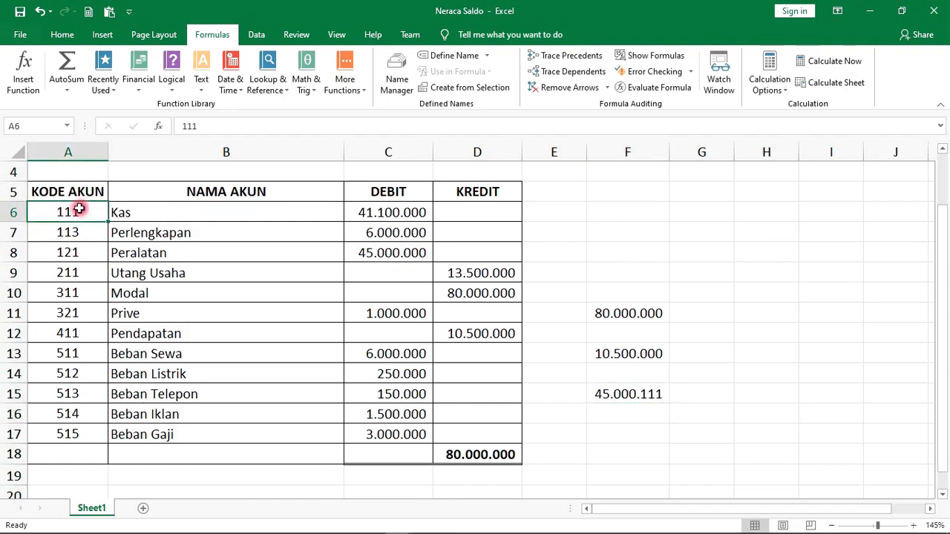
click(388, 252)
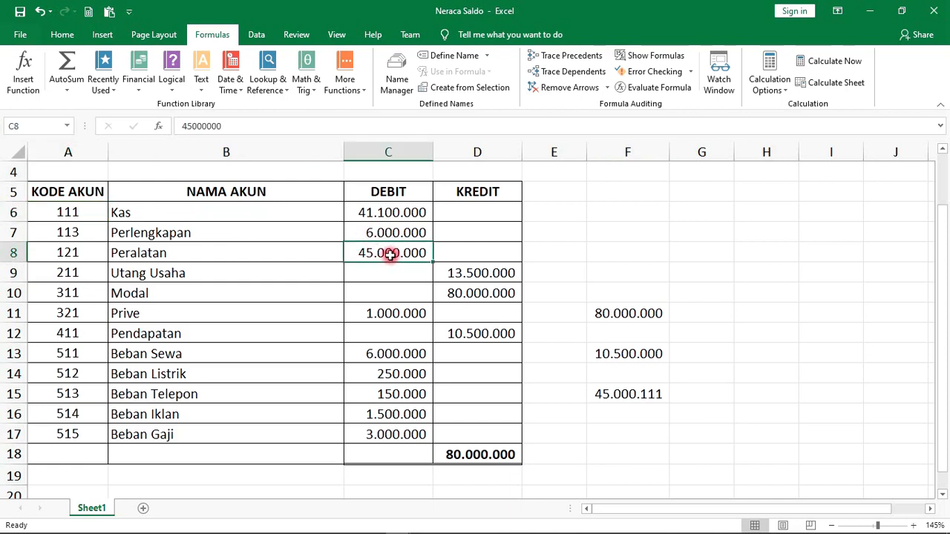
click(623, 393)
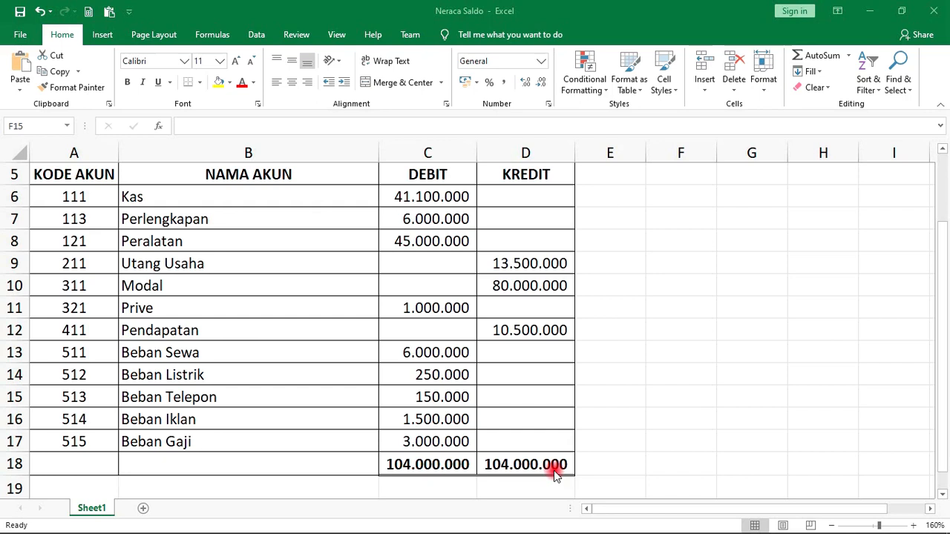
- Enter =IF(C11<D10;1;0) in F13 to test whether Prive's debit is less than Modal's credit
click(632, 326)
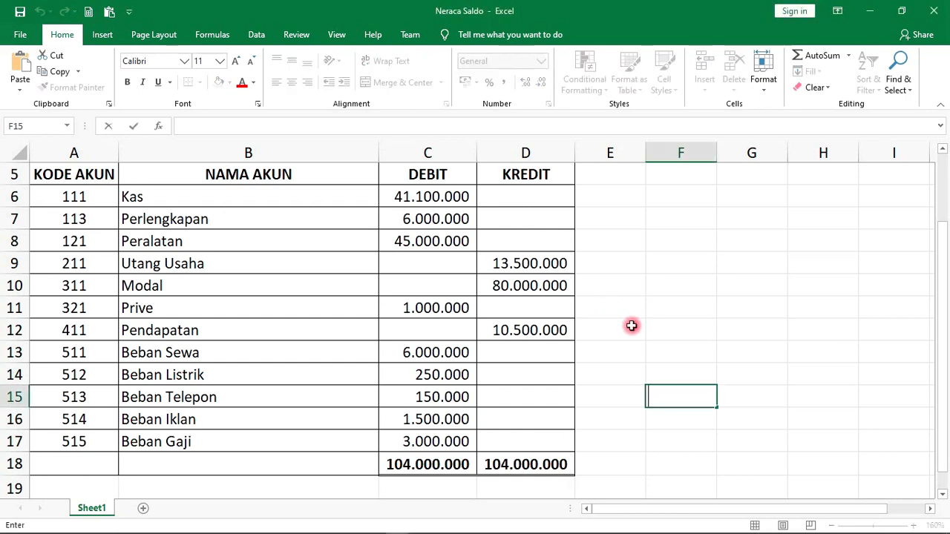
click(674, 345)
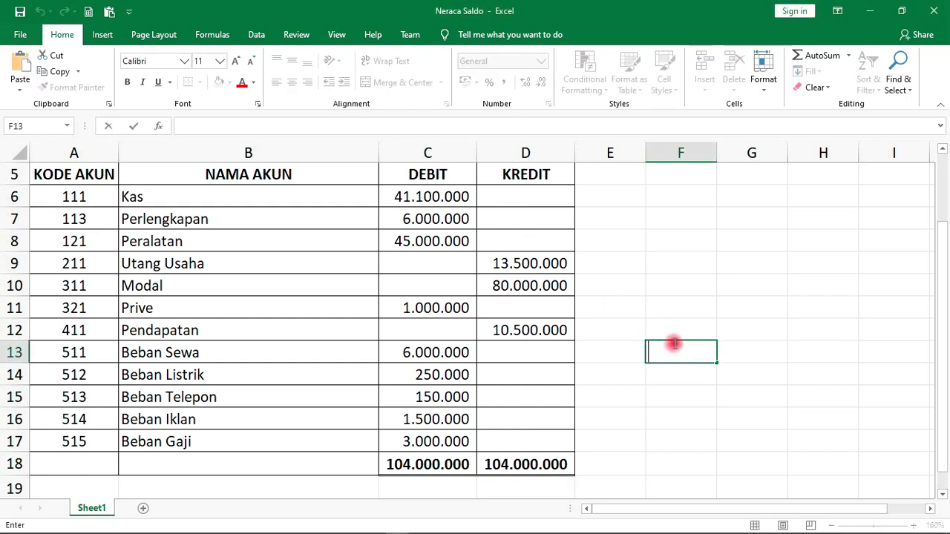
text(=)
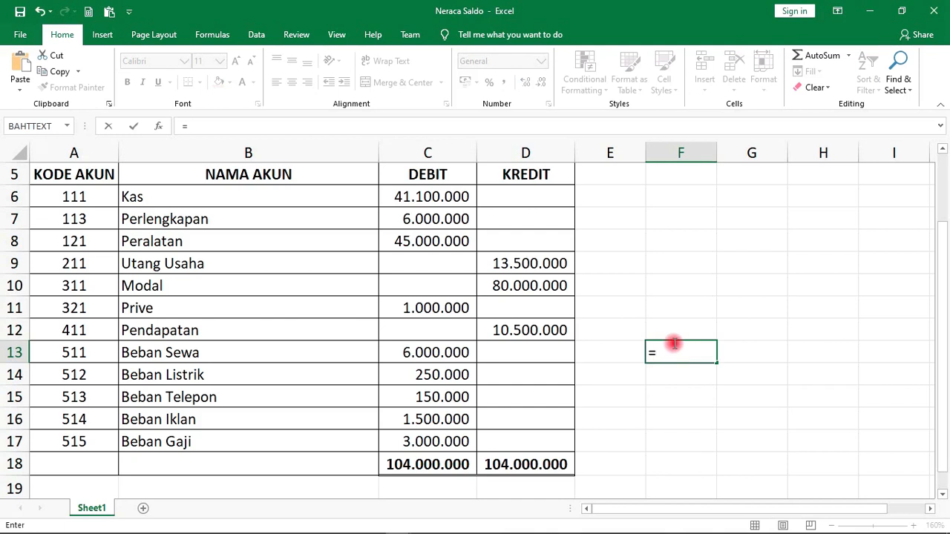
text(if)
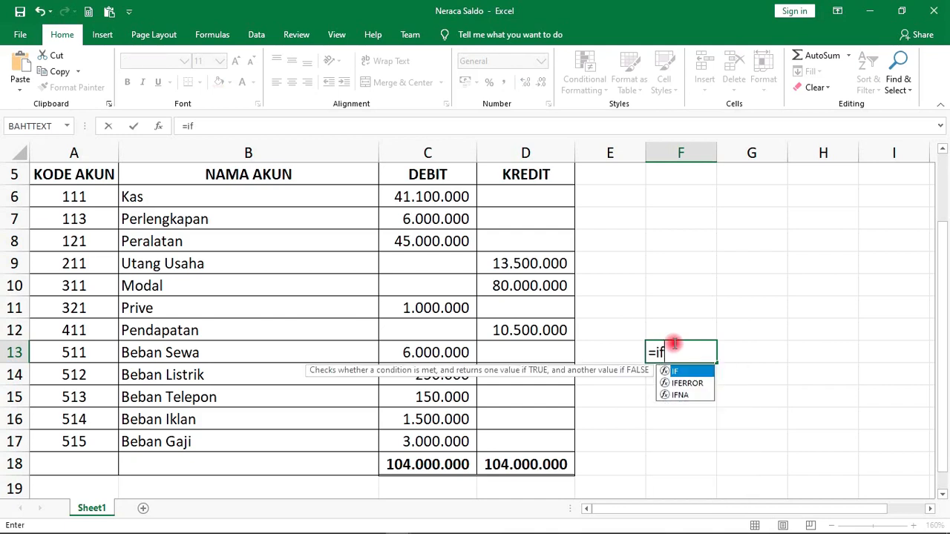
text(()
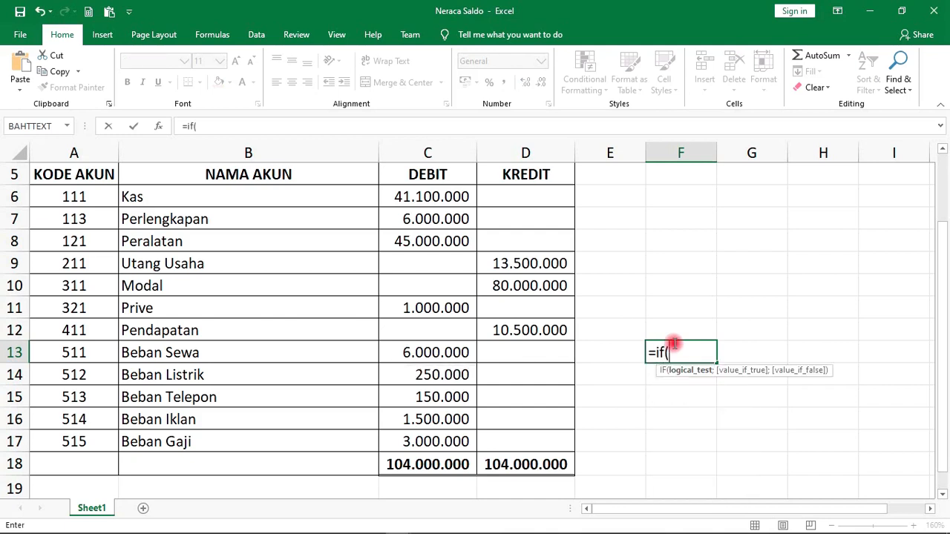
click(431, 310)
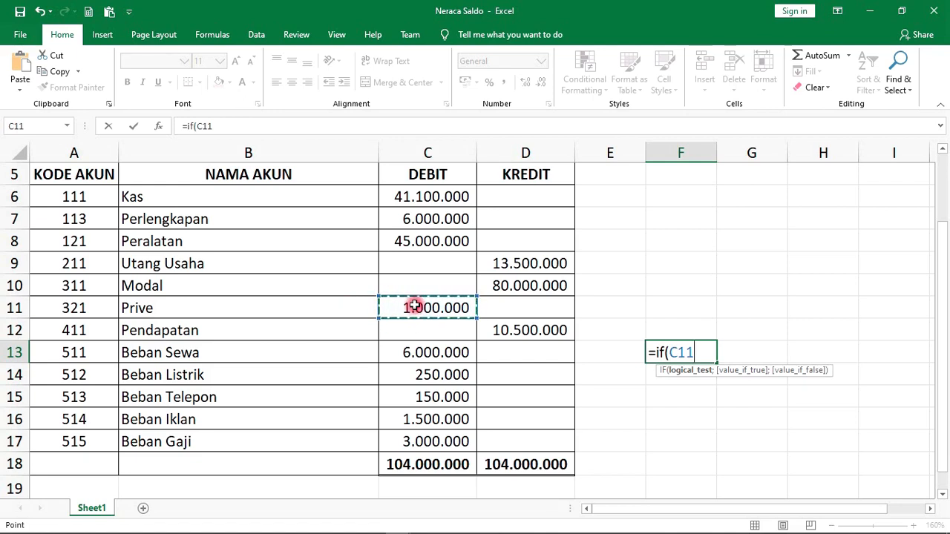
text(<)
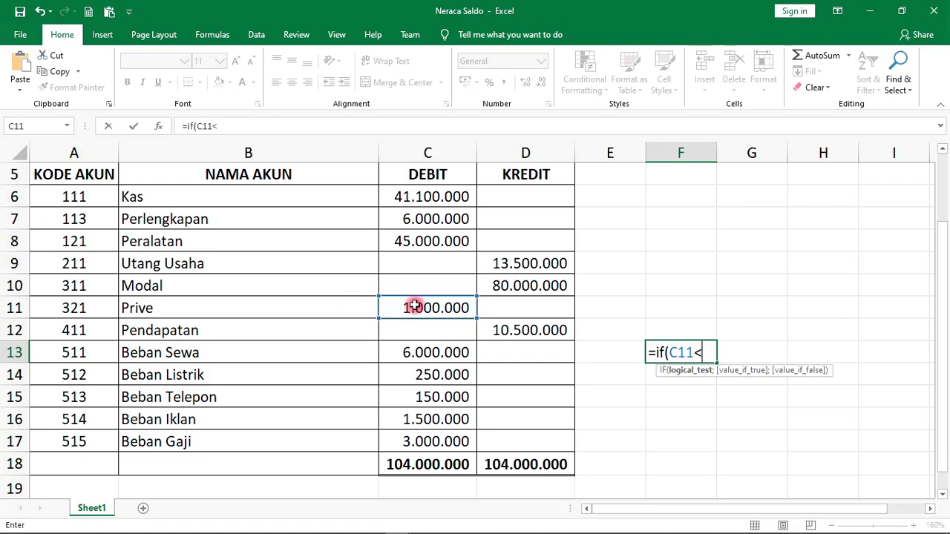
click(544, 285)
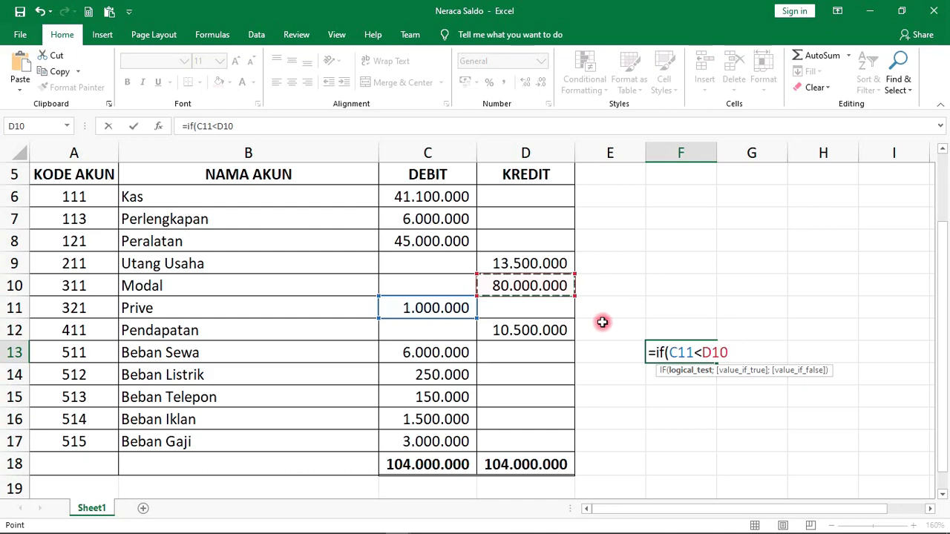
text(;)
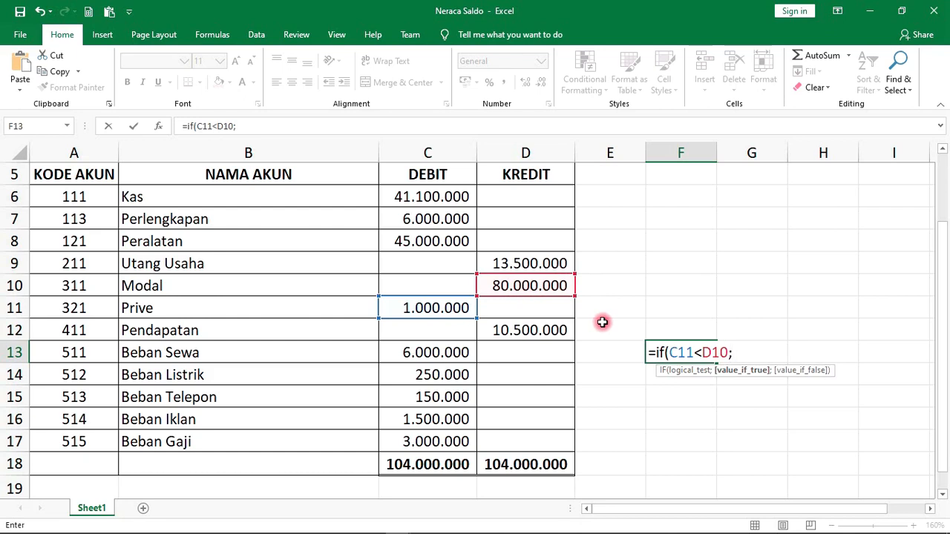
text(1;0)
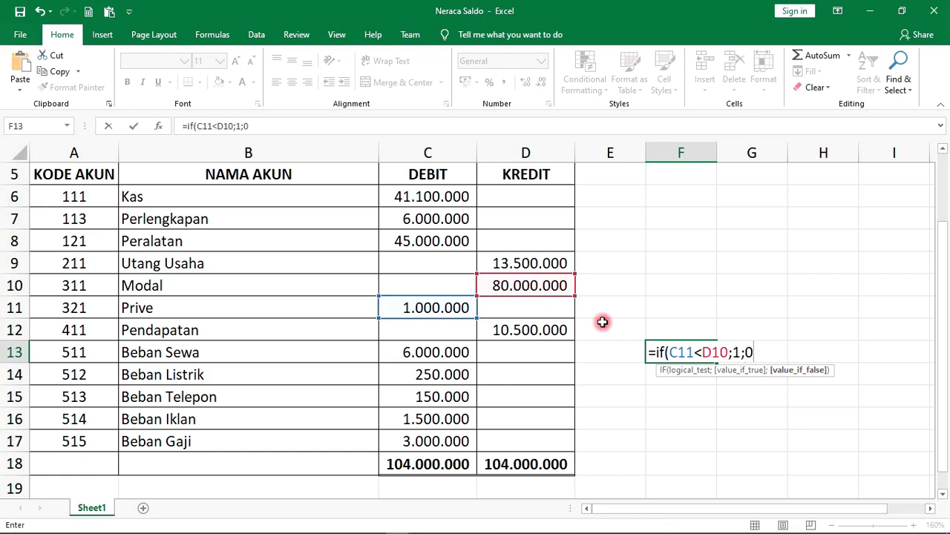
text())
key(Return)
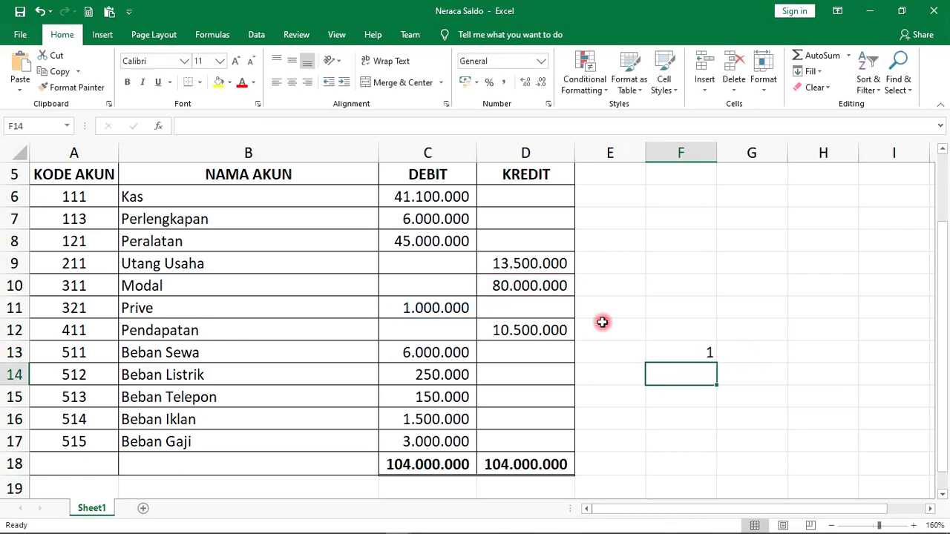
- Inspect the IF formula in F13, including its logical test and its true and false values
click(690, 348)
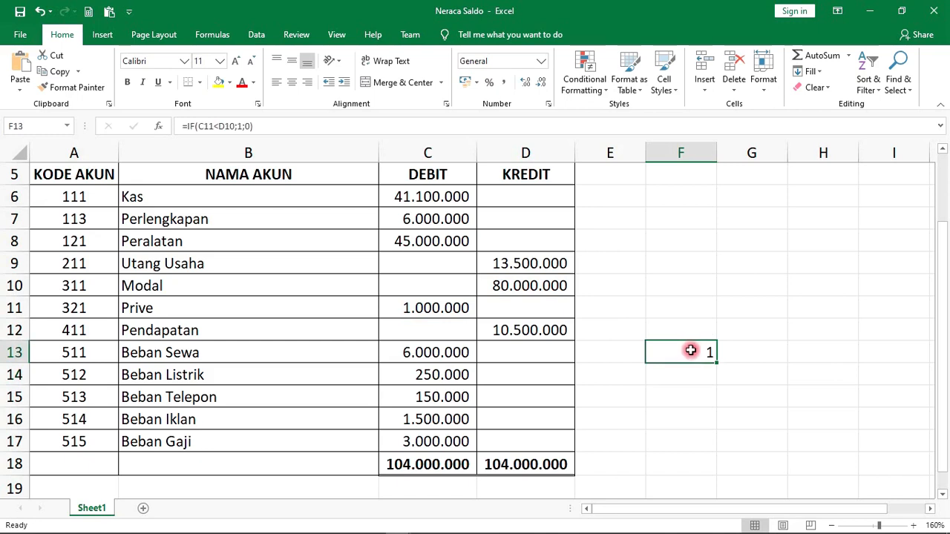
double_click(686, 351)
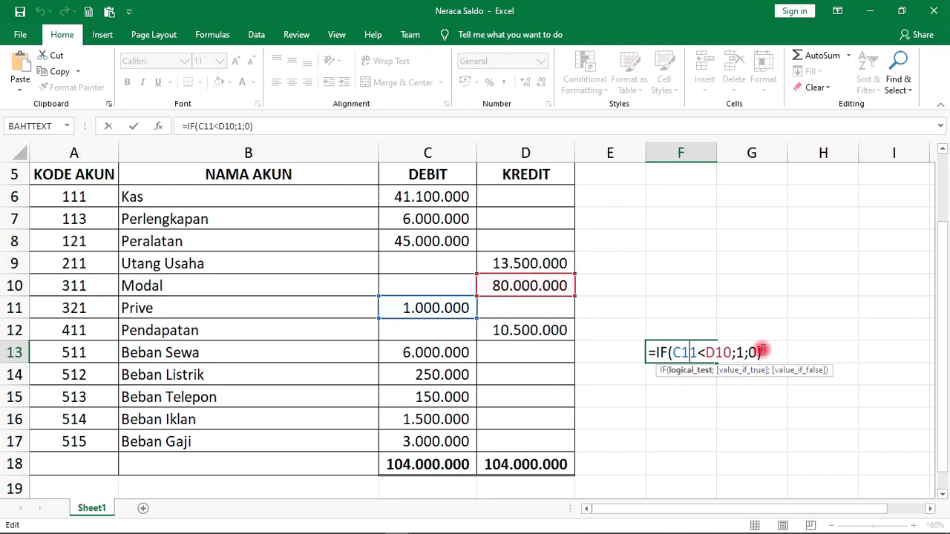
key(Return)
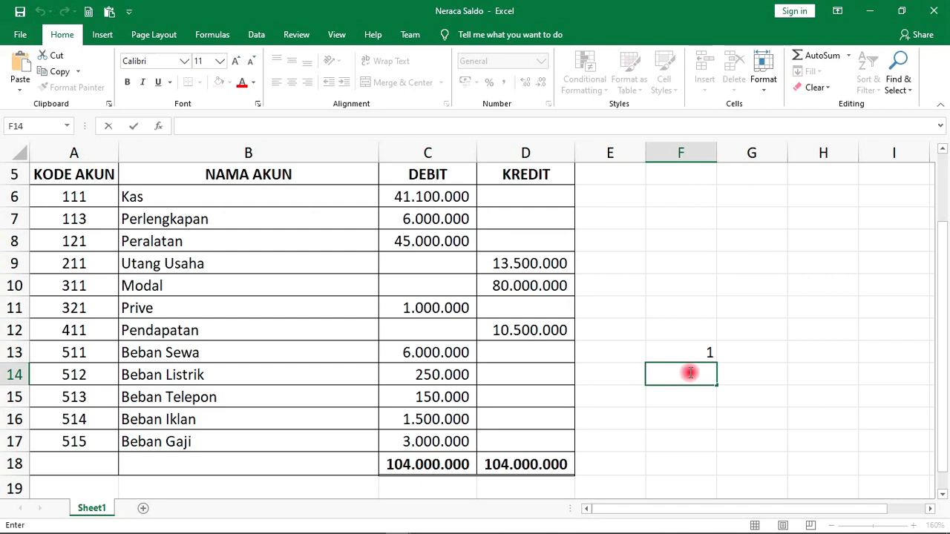
- Start an IF formula in F14 with a nested OR test whose first condition is C15>C14
key(Escape)
text(=)
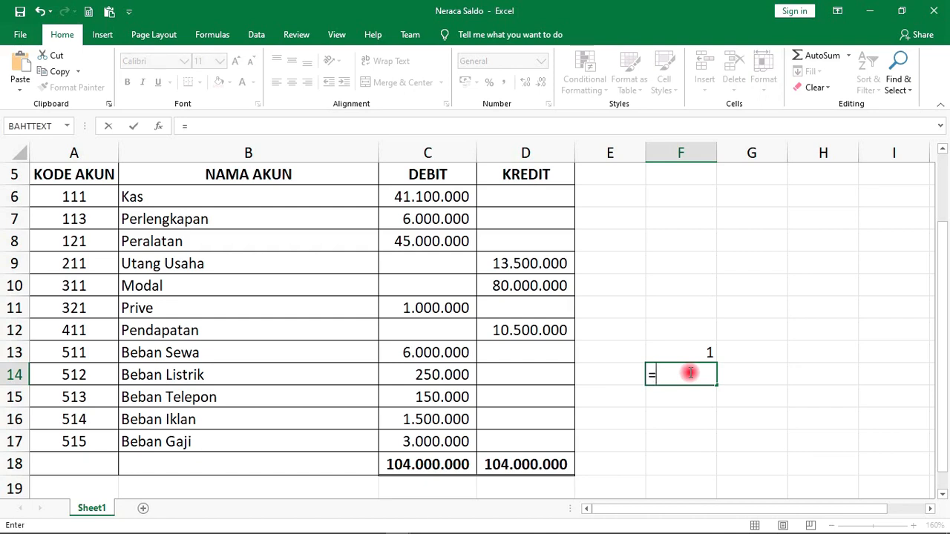
text(if)
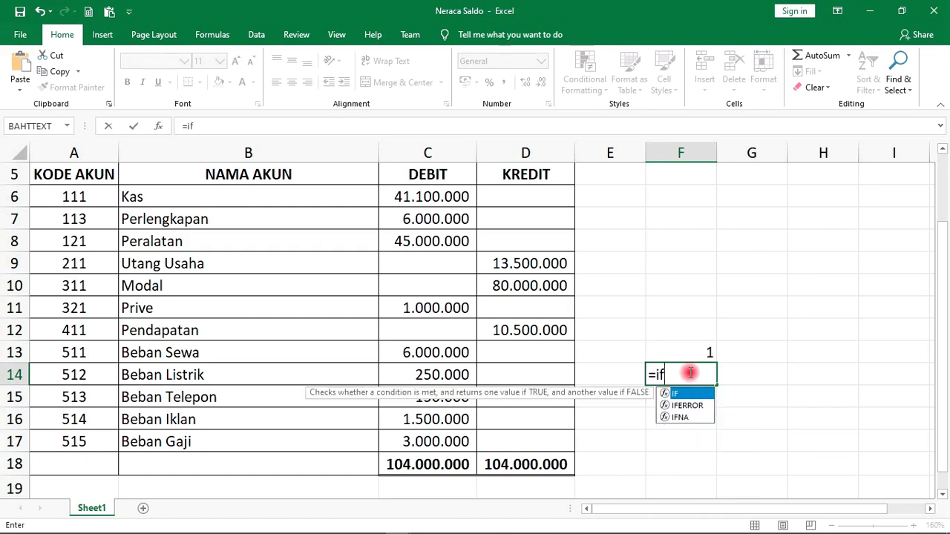
text(()
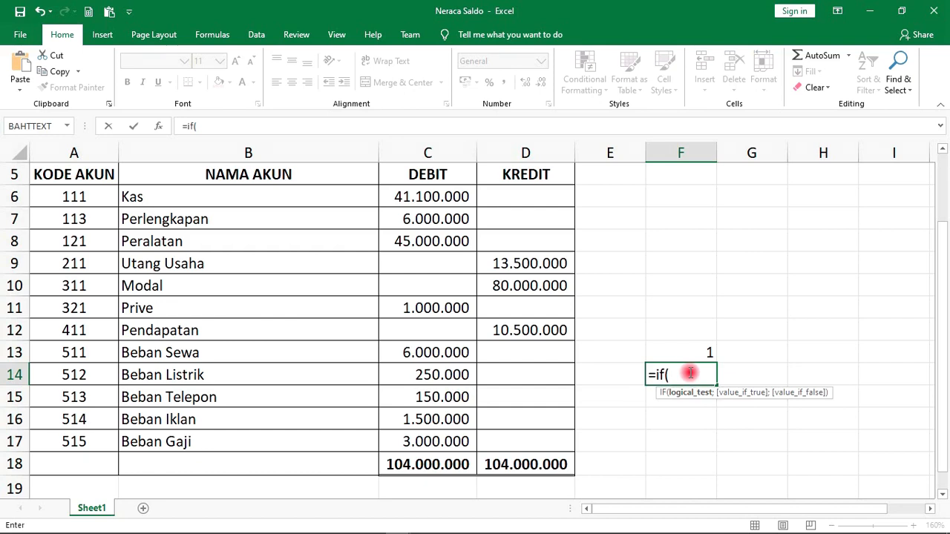
text(O)
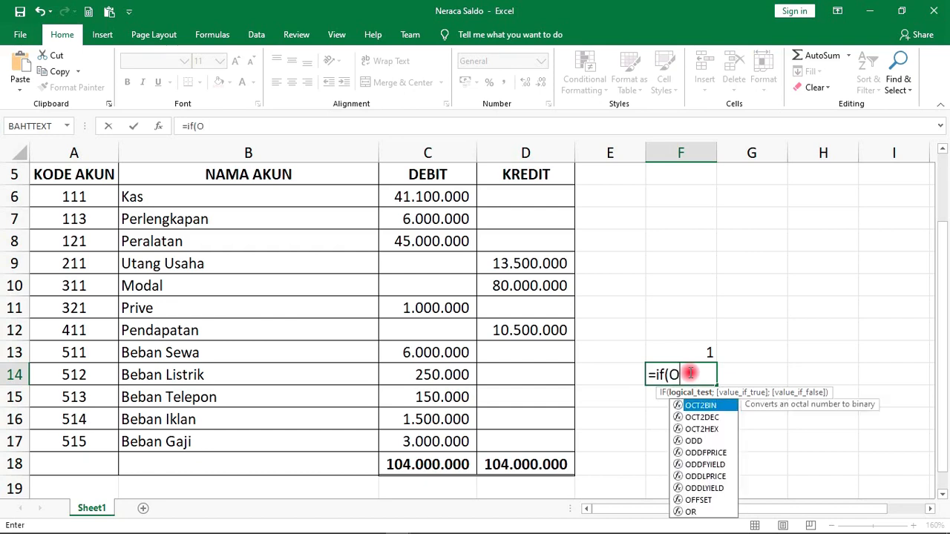
text(R)
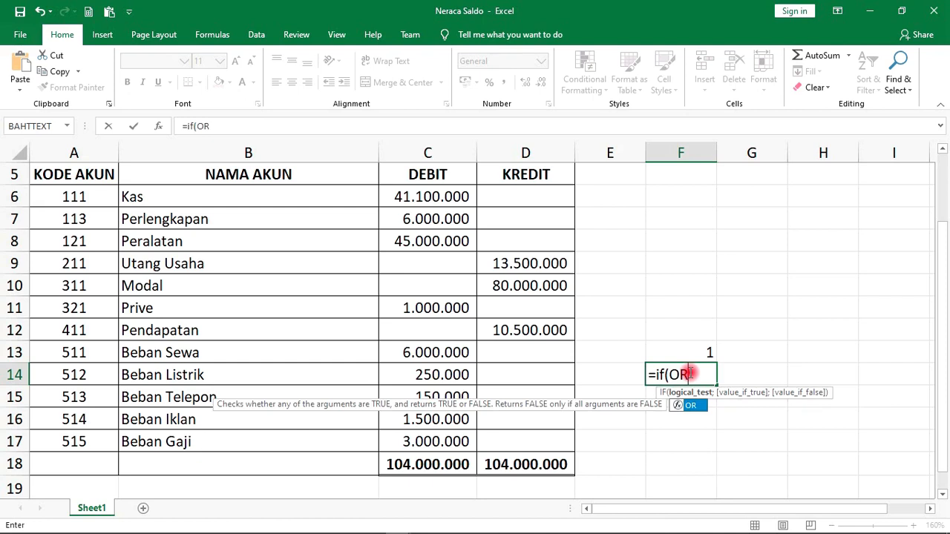
text(()
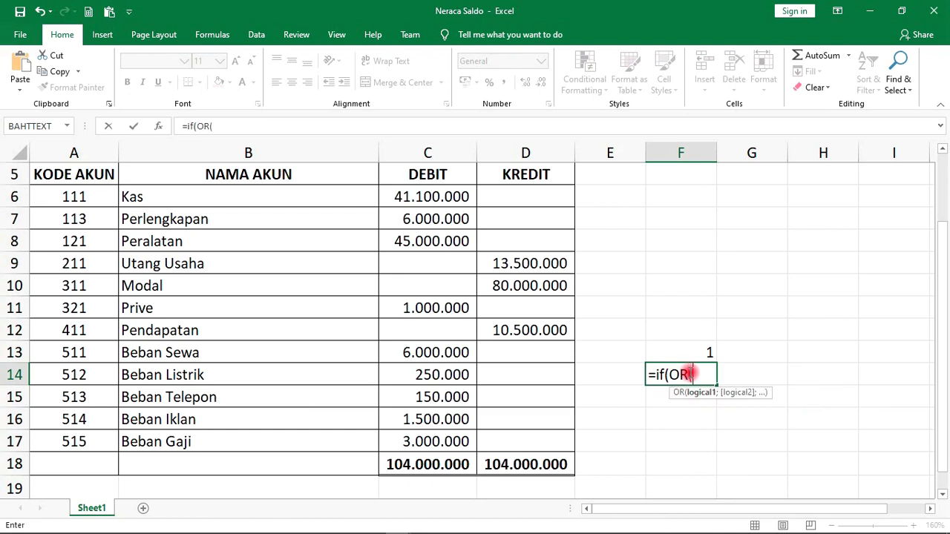
click(443, 397)
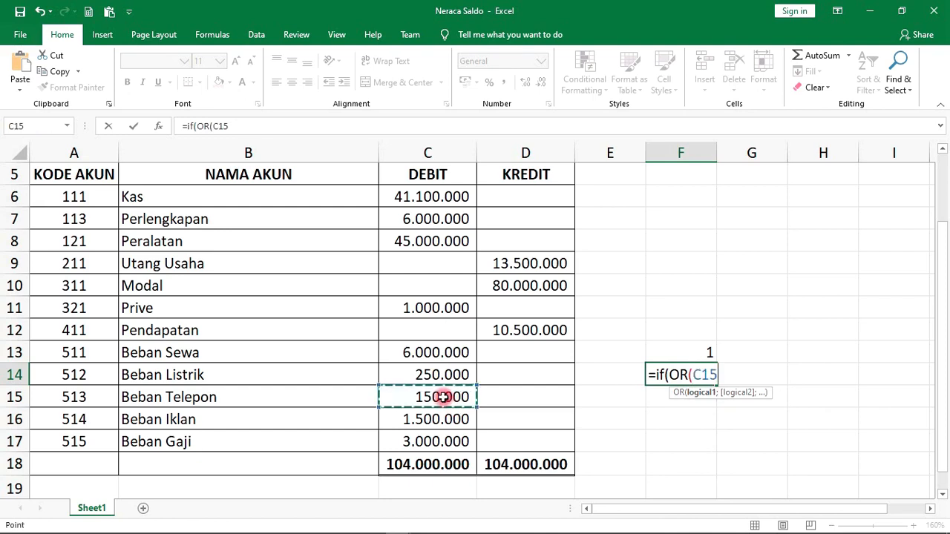
text(>)
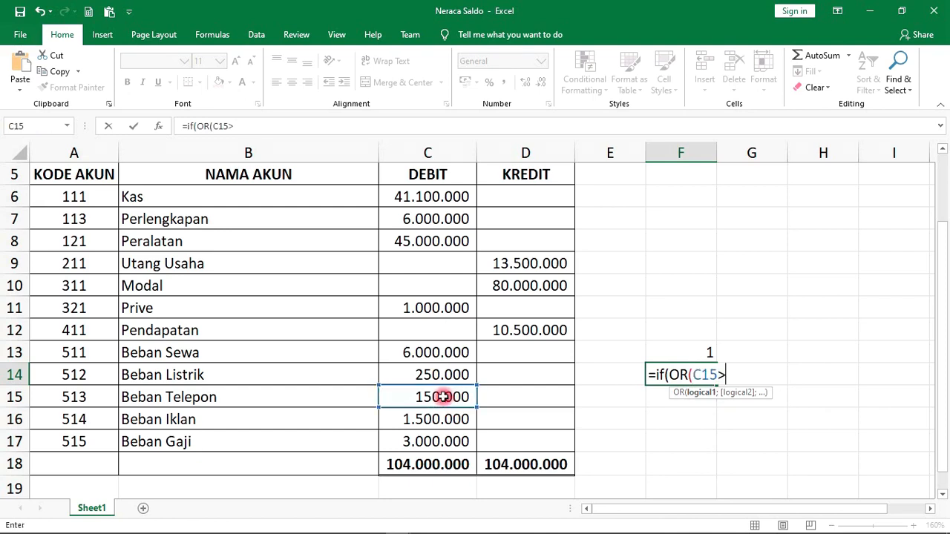
click(440, 375)
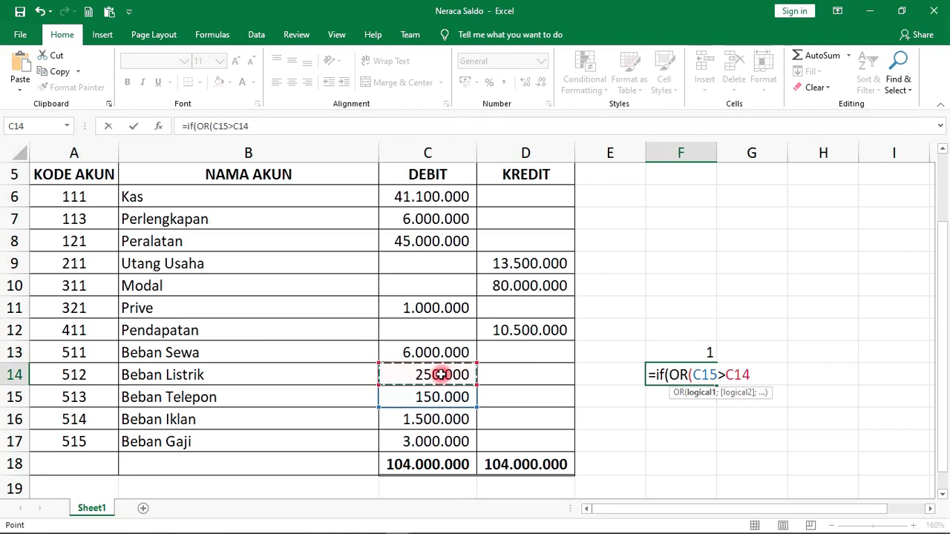
- Add C14<C13 as the second condition of the OR test in F14 and close the OR function
text(;)
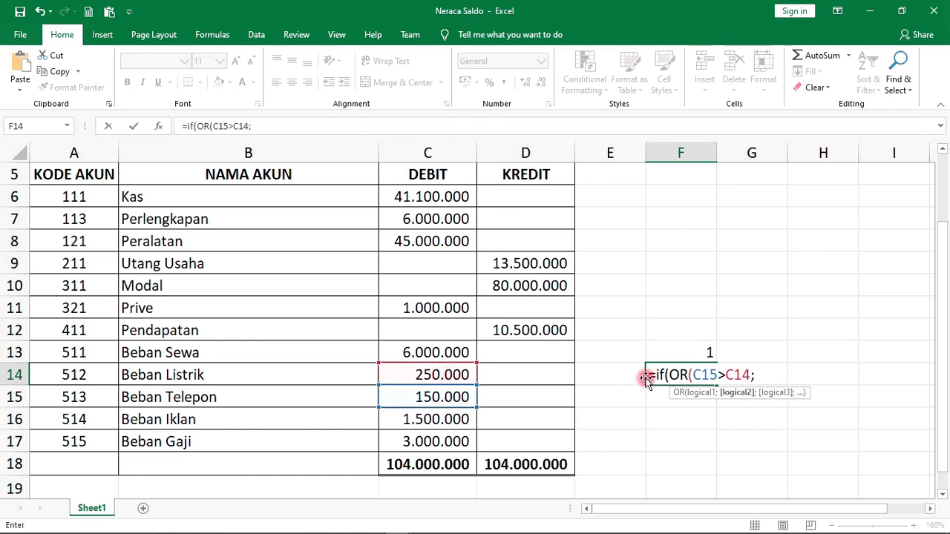
click(449, 374)
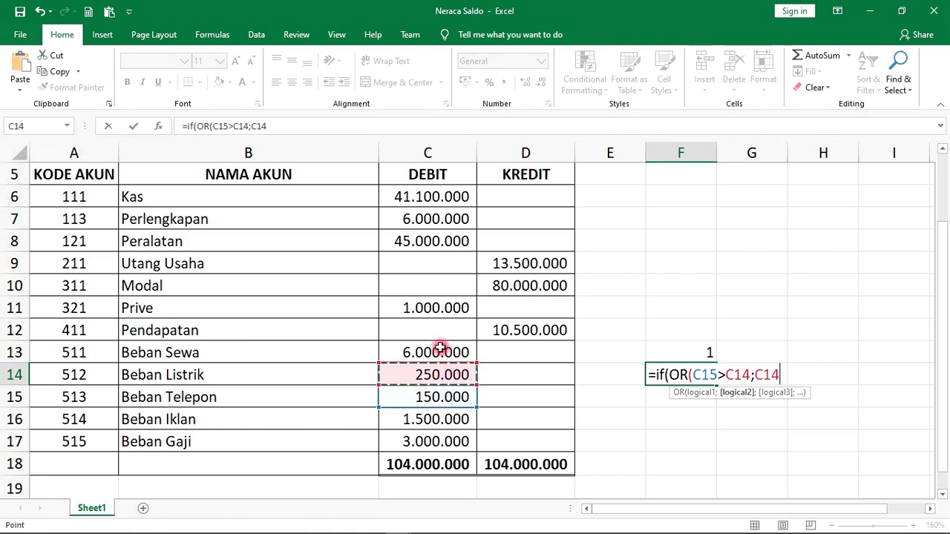
text(<)
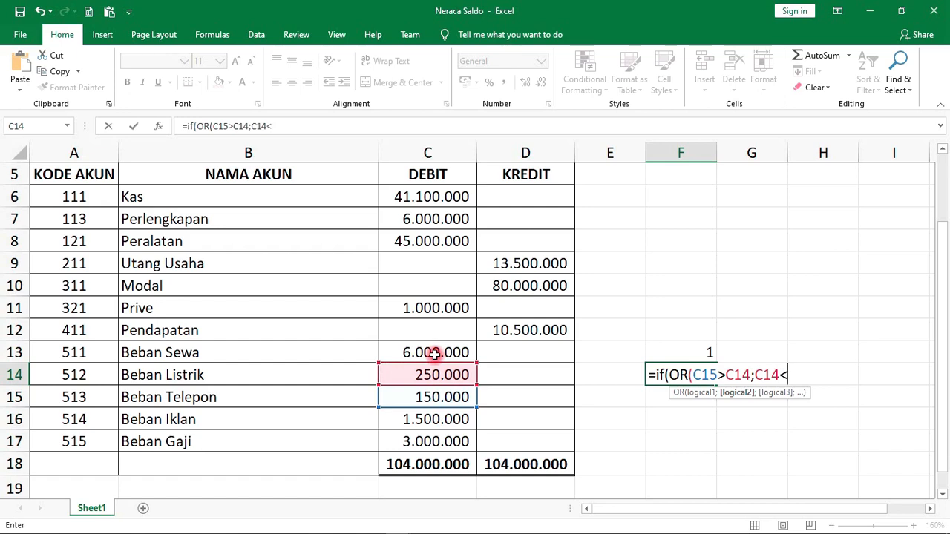
click(435, 354)
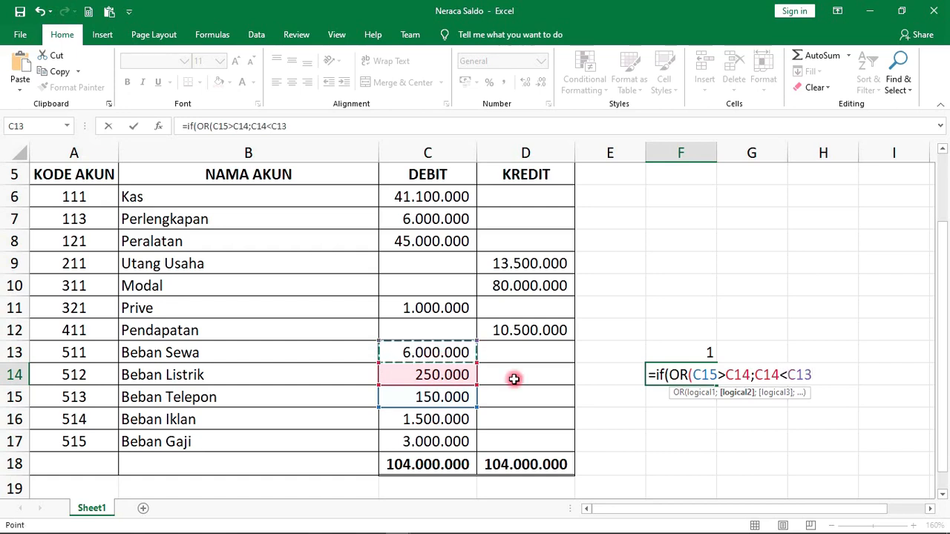
text())
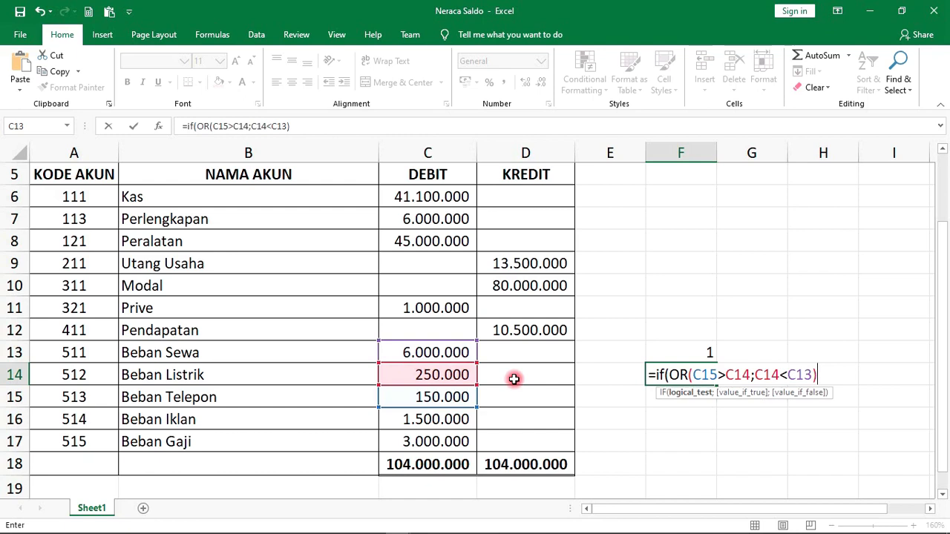
- Complete the F14 formula as =IF(OR(C15>C14;C14<C13);TRUE;FALSE) by adding its true and false values
text(TR)
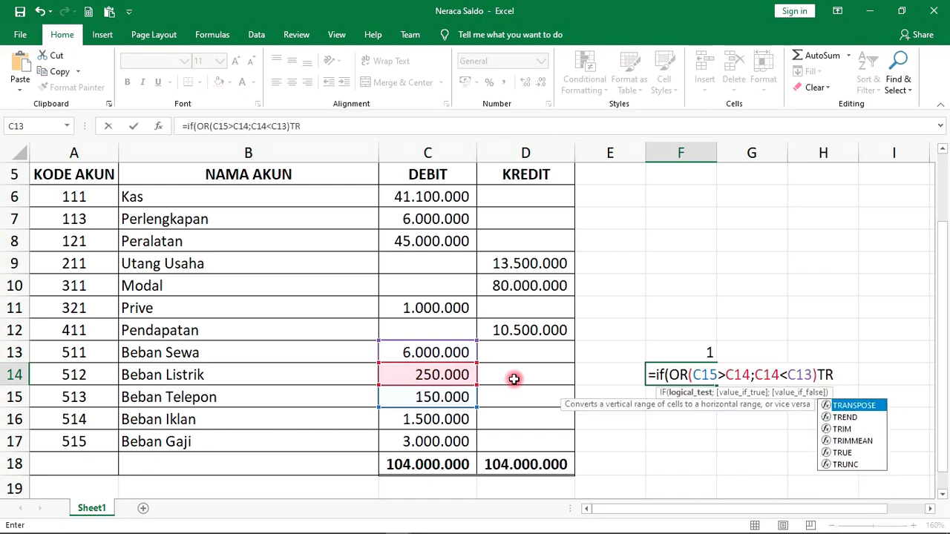
key(BackSpace)
key(BackSpace)
text(;TR)
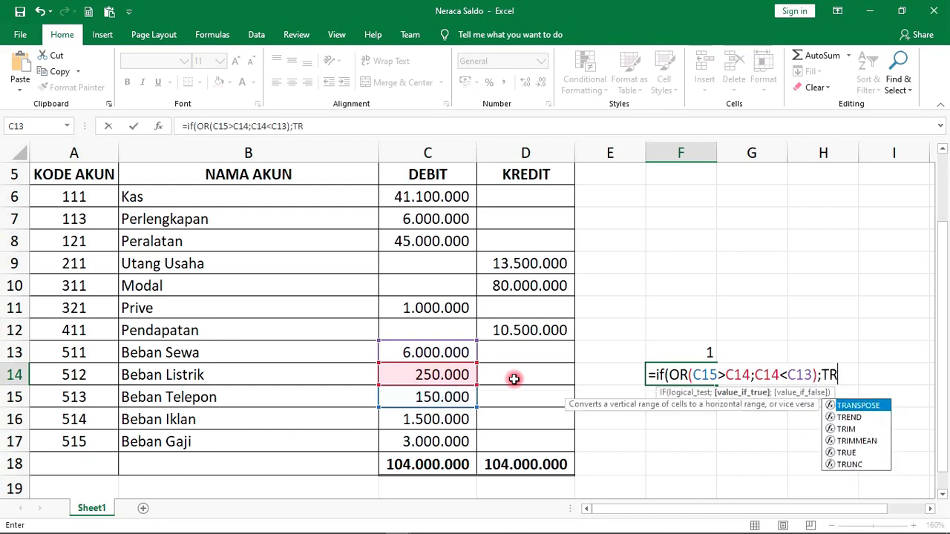
text(UE)
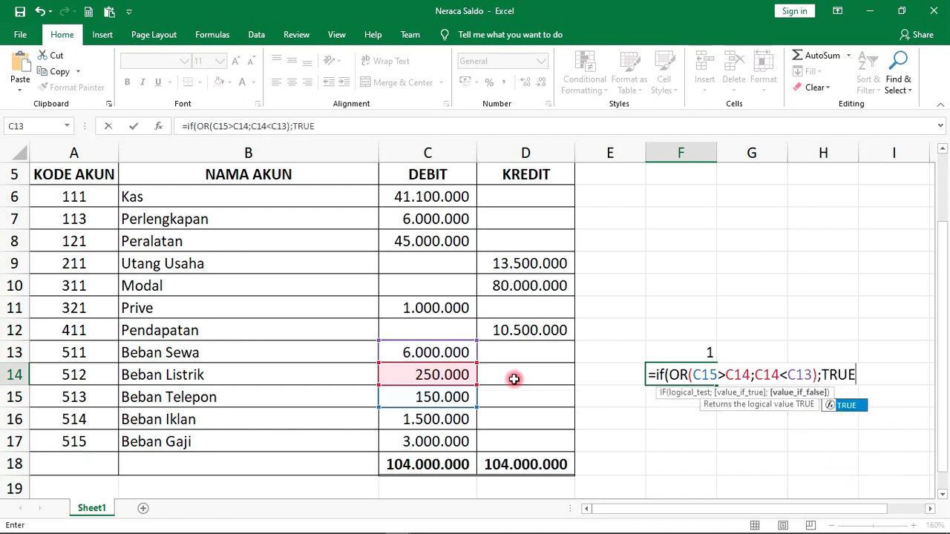
text(;F)
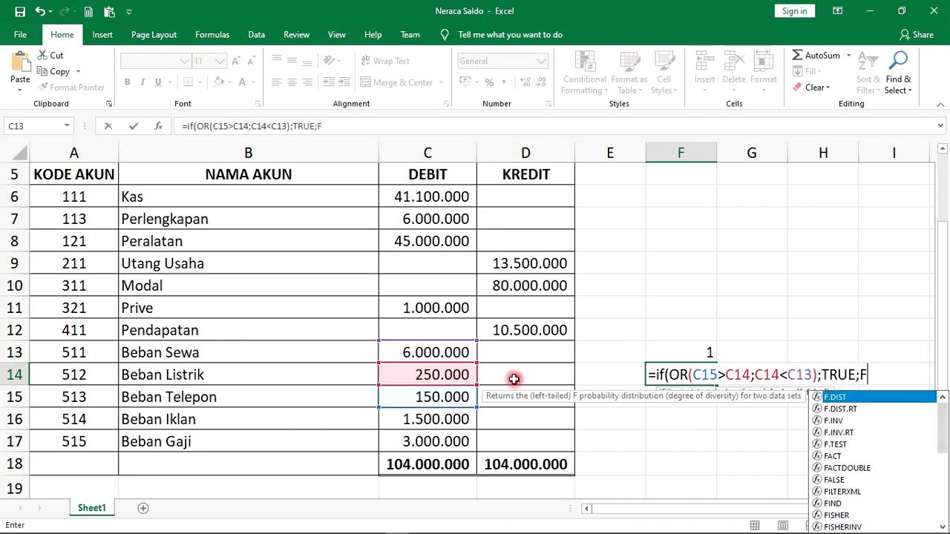
text(ALSA)
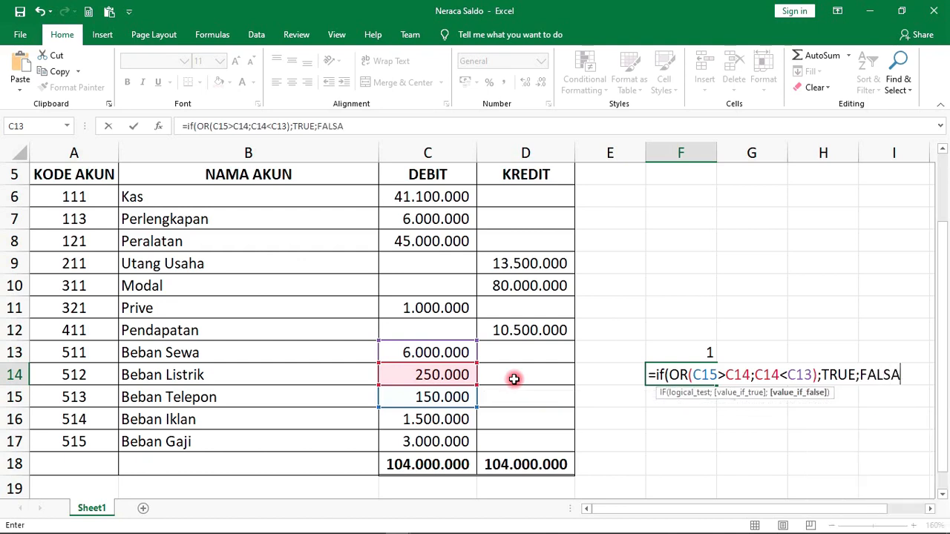
key(BackSpace)
text(E)
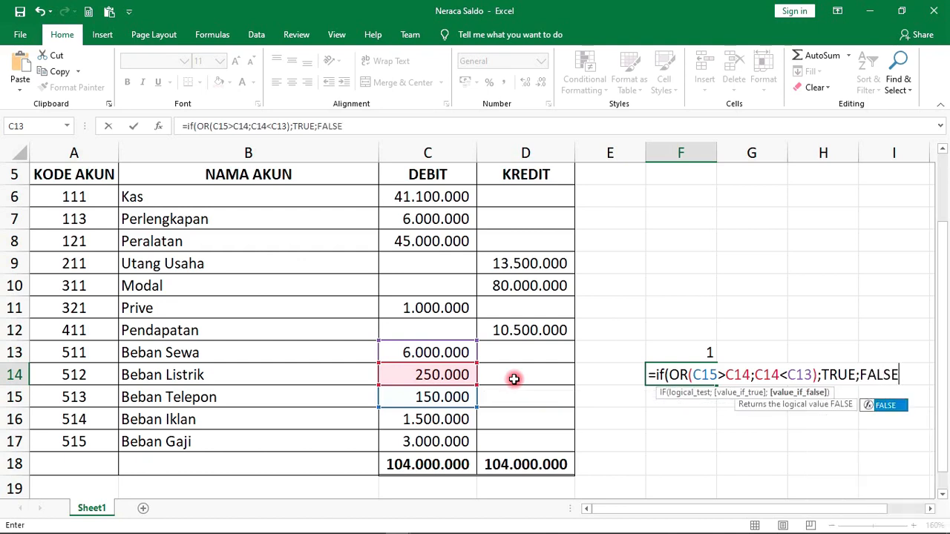
text())
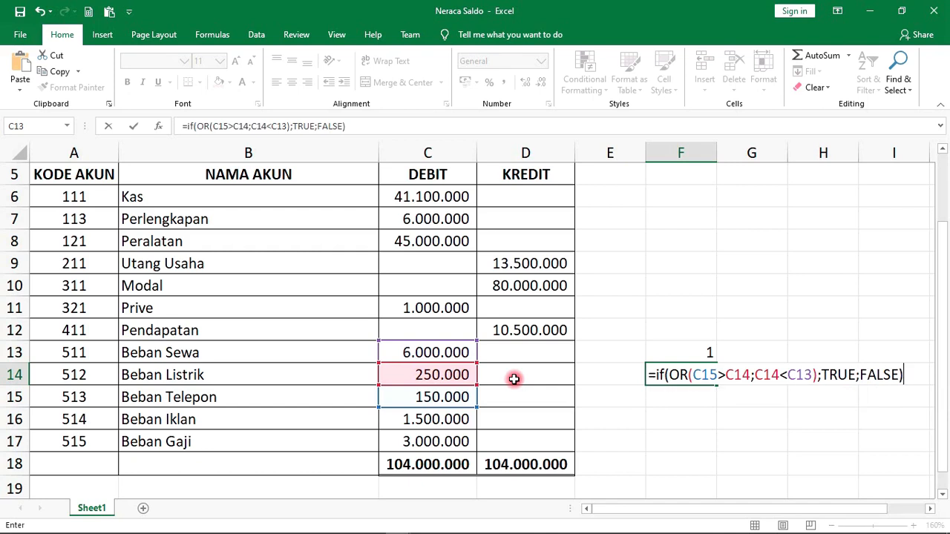
key(Return)
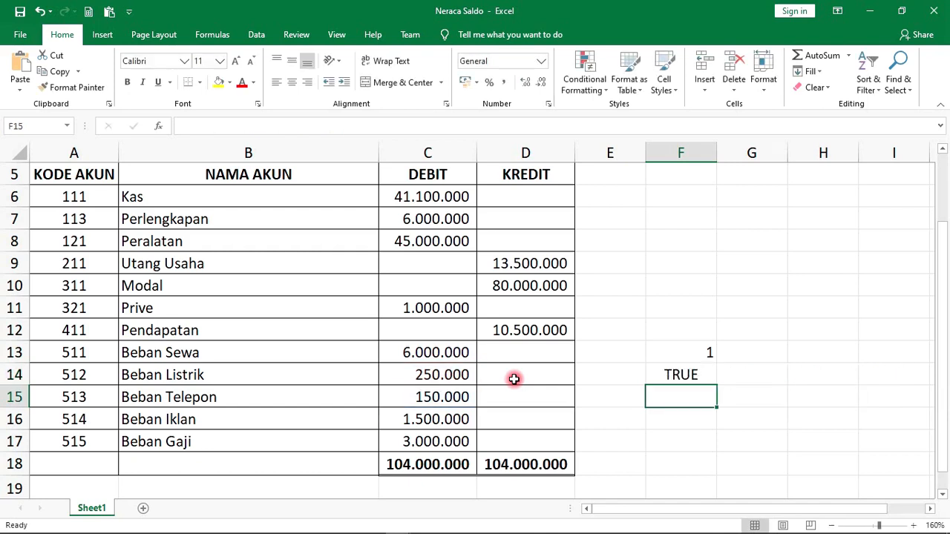
- Inspect the F14 formula, including its nested OR function, its conditions and its true and false values
double_click(671, 377)
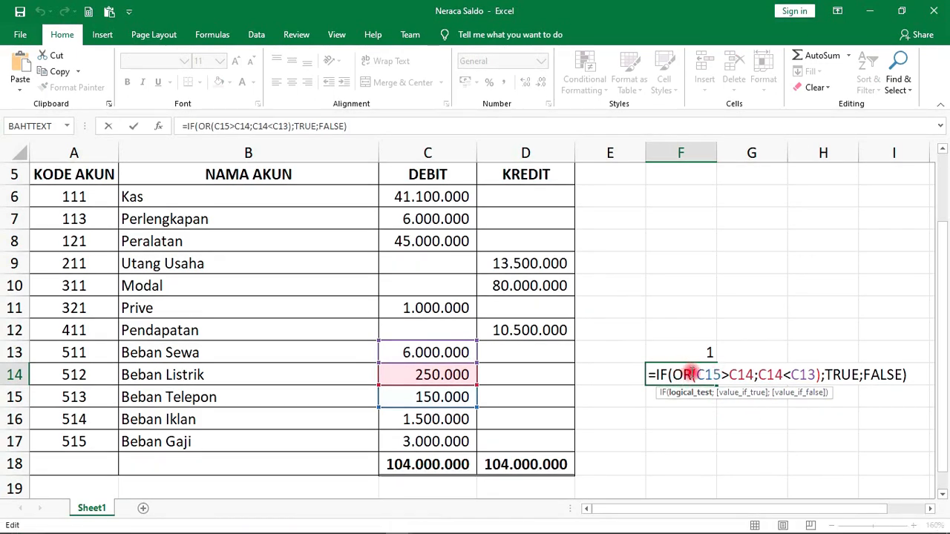
drag(667, 374, 704, 364)
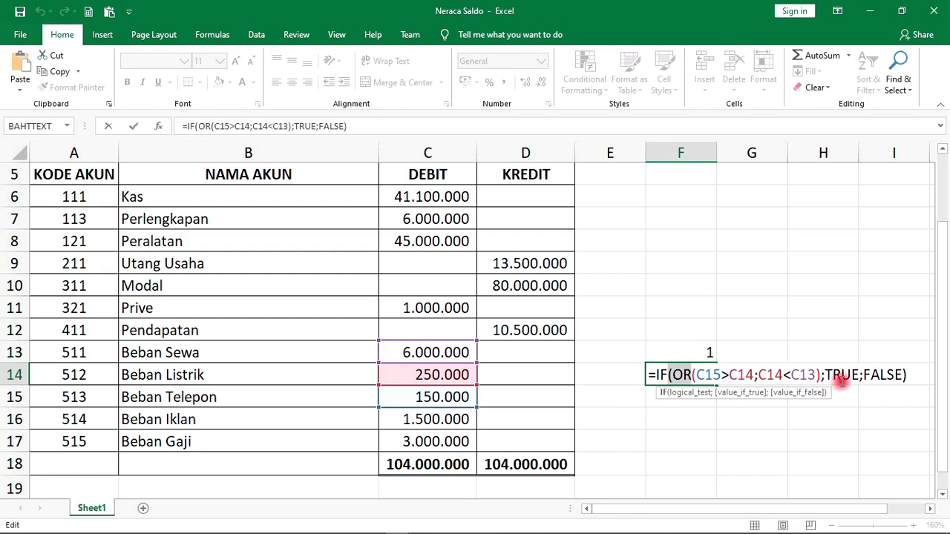
click(724, 375)
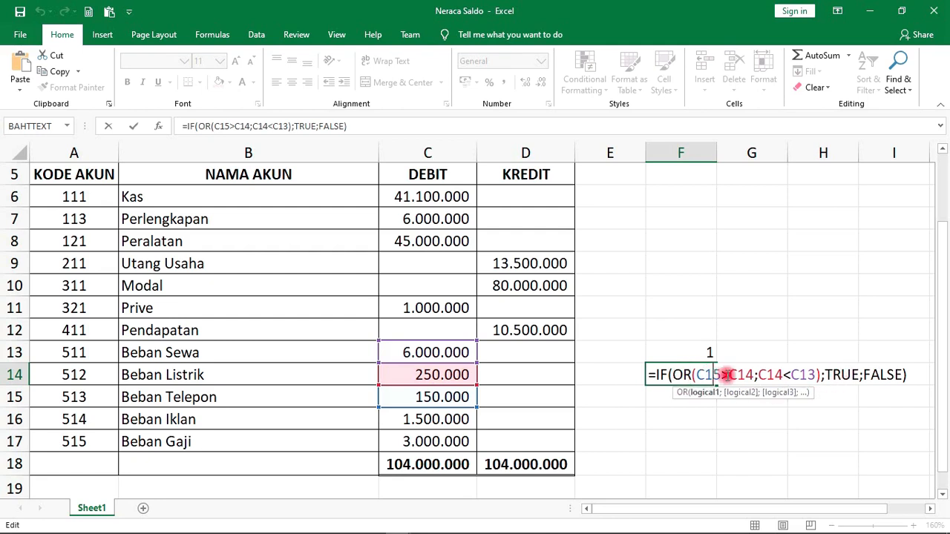
click(859, 375)
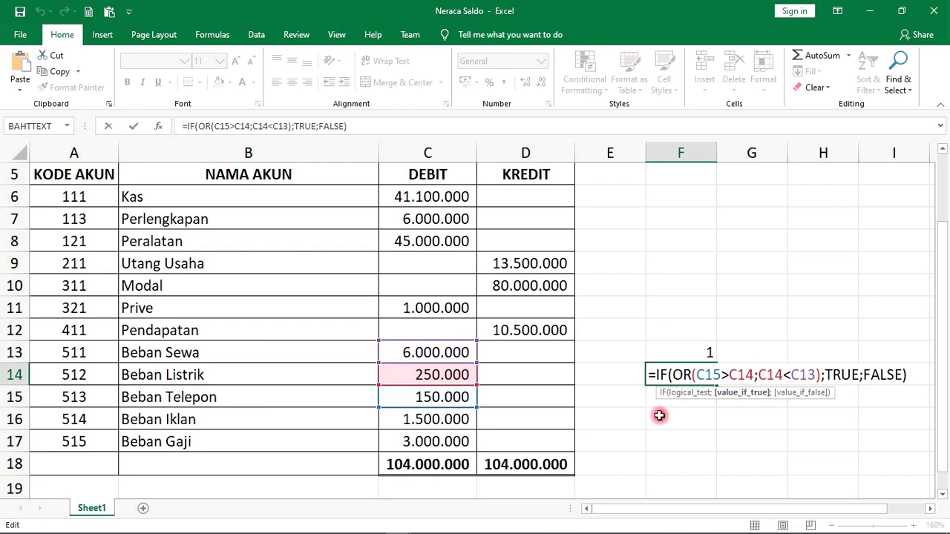
click(659, 416)
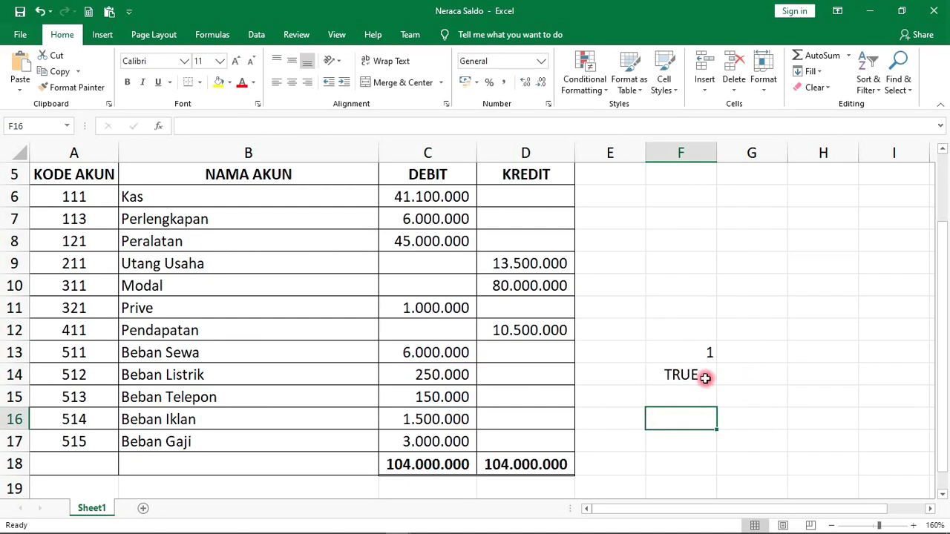
- Replace OR with AND in the F14 formula, entering it as =IF(AND(C15>C14;C14<C13);TRUE;FALSE)
click(704, 378)
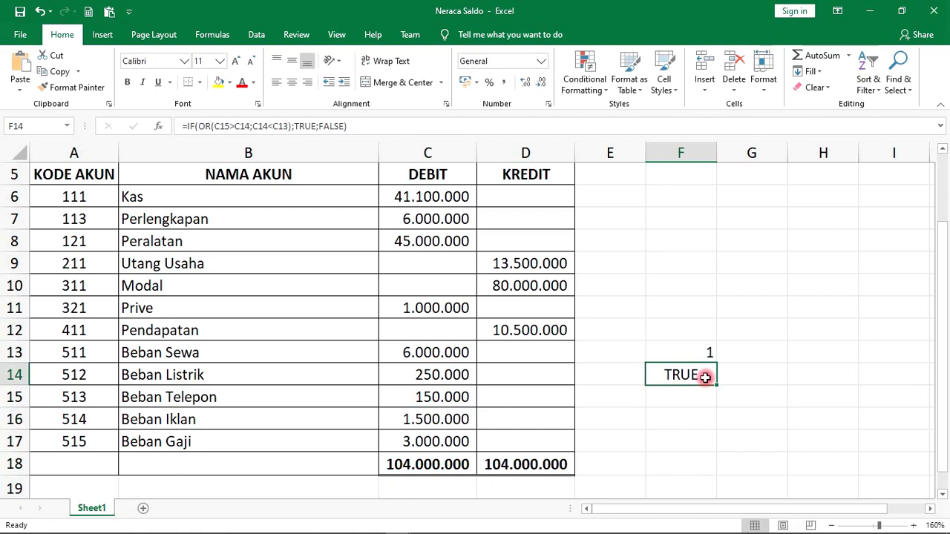
double_click(705, 378)
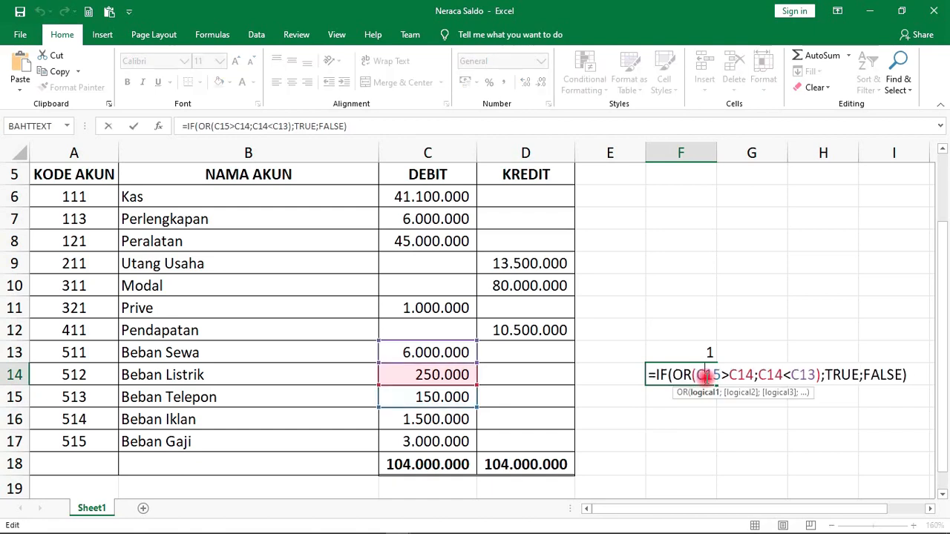
click(684, 375)
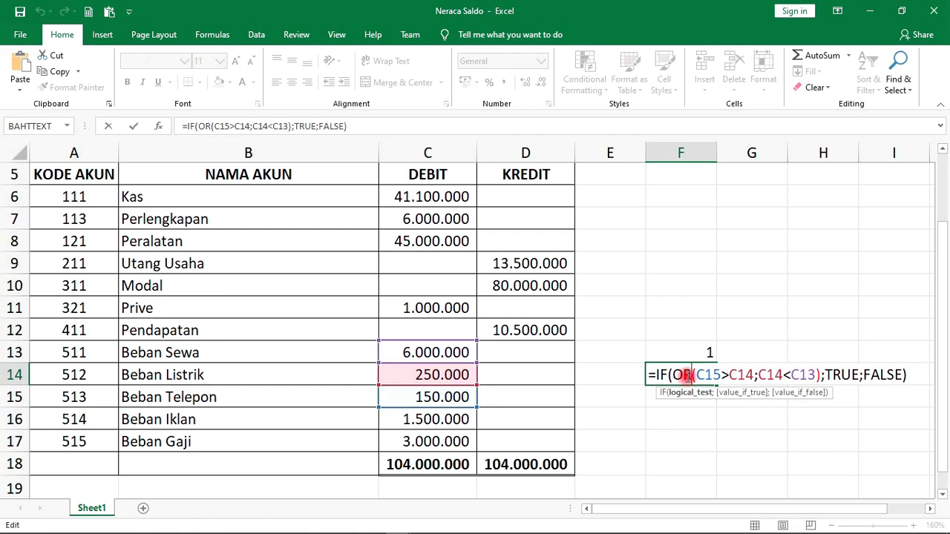
key(BackSpace)
key(BackSpace)
text(AND)
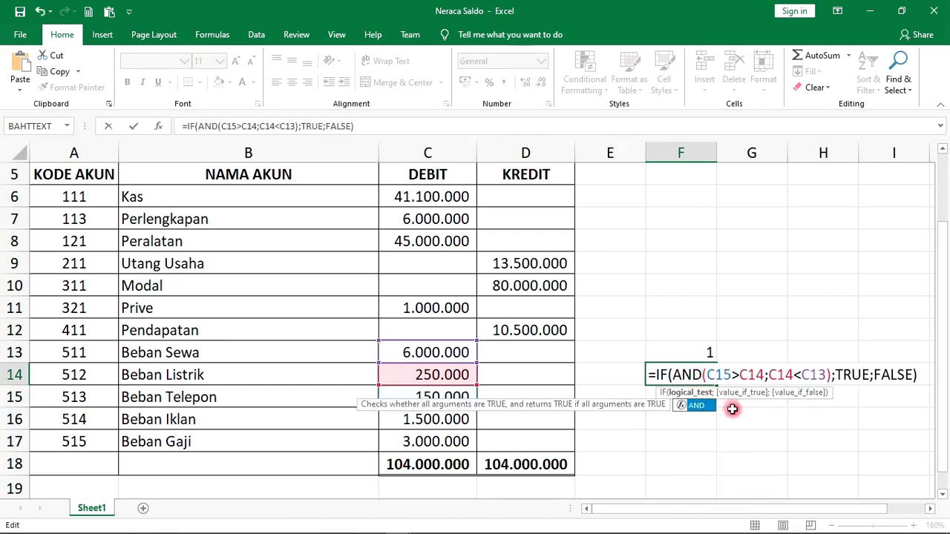
click(891, 376)
key(Right)
key(Right)
key(Right)
key(Right)
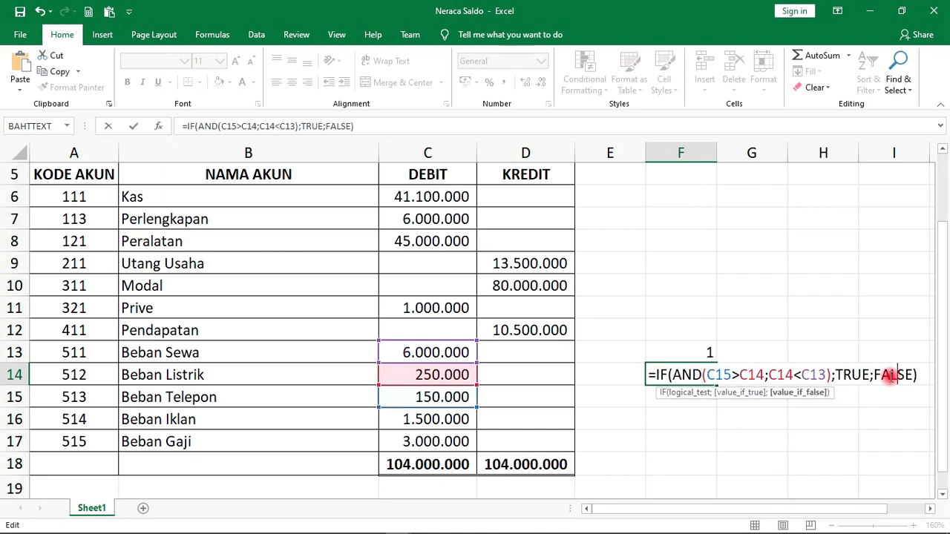
key(Return)
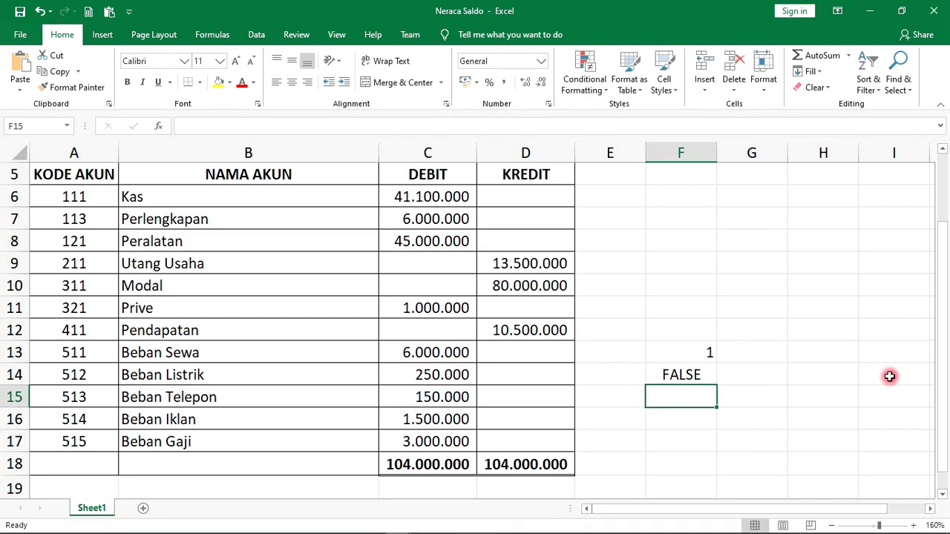
click(709, 376)
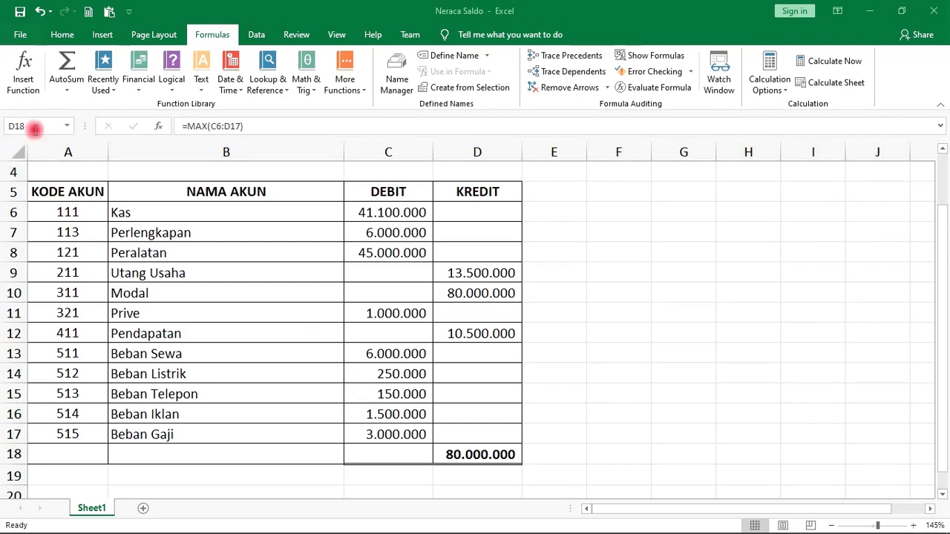
- Jump from D18 to cell A1 by its cell reference and look over the trial balance
click(65, 127)
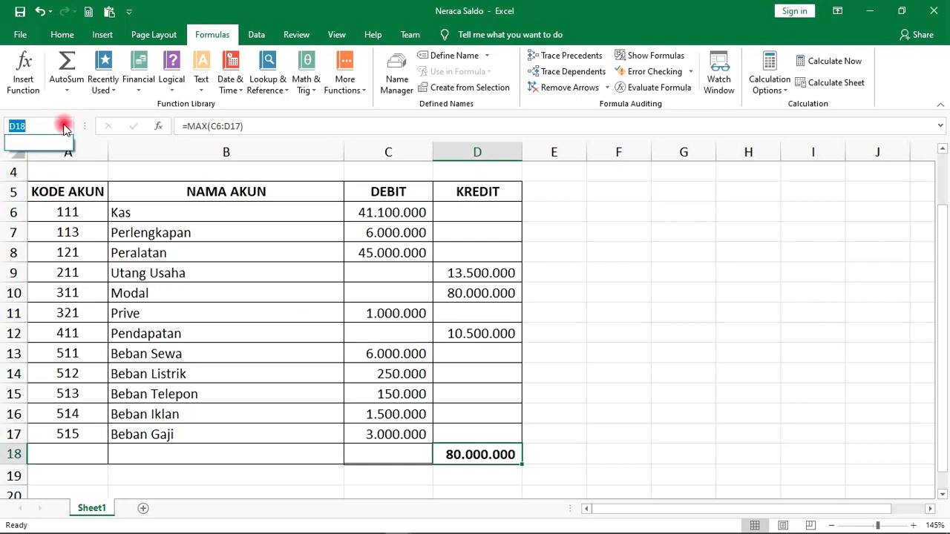
click(64, 126)
click(36, 127)
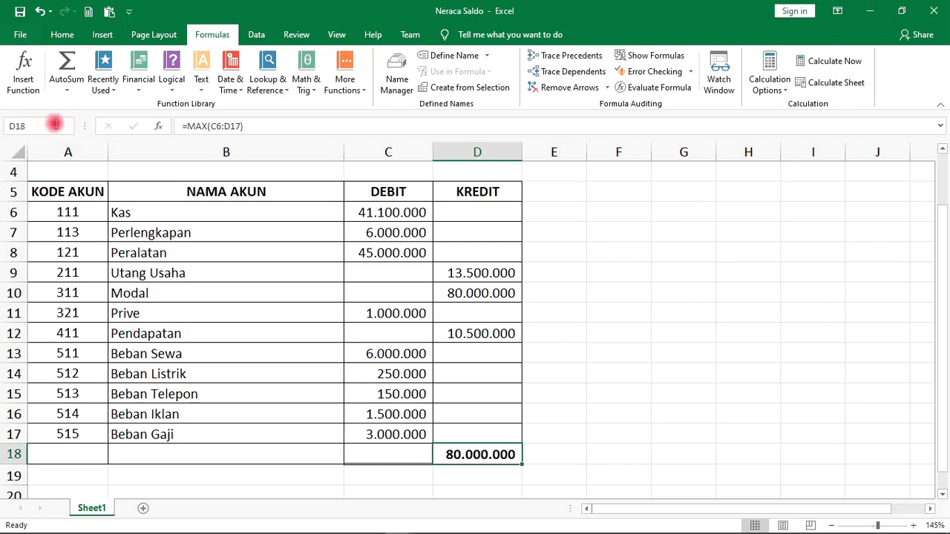
drag(55, 123, 7, 121)
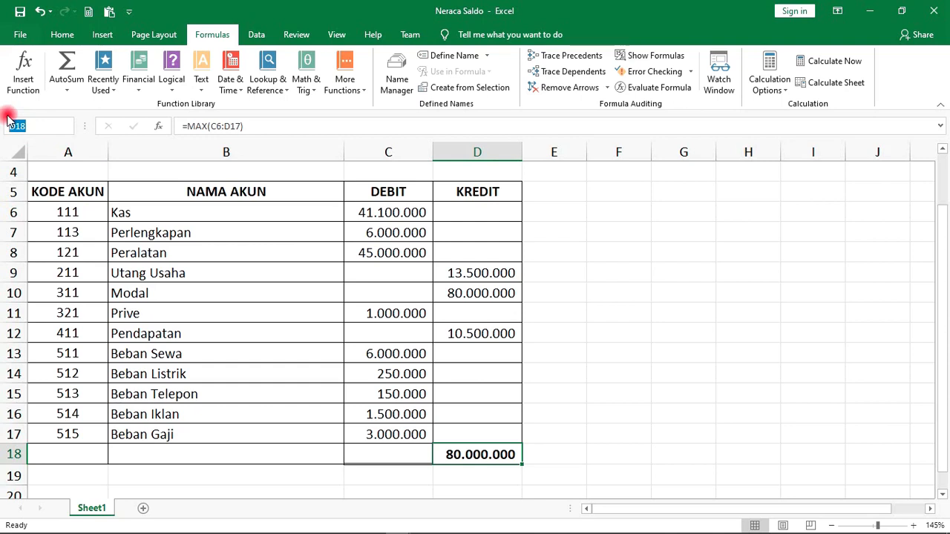
text(A1)
key(Return)
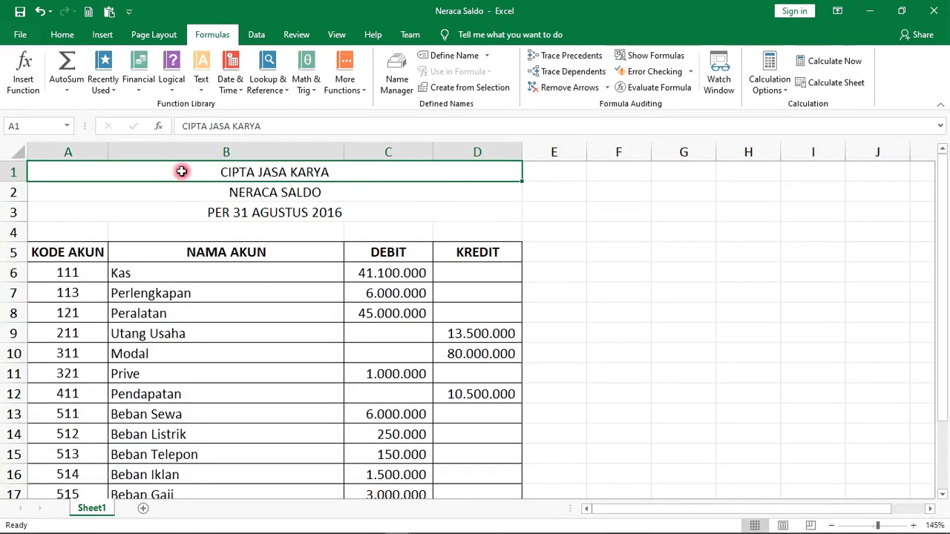
scroll(259, 235, down, 1)
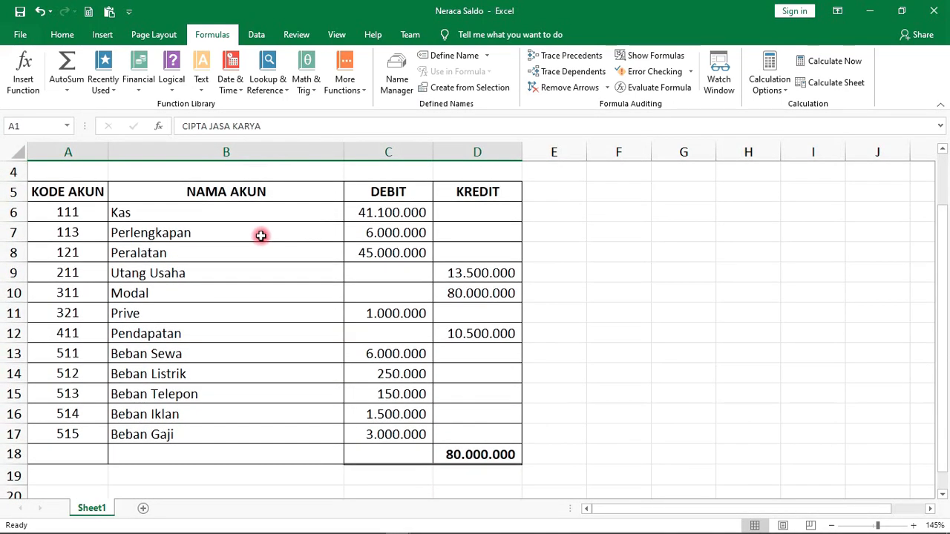
scroll(260, 236, up, 1)
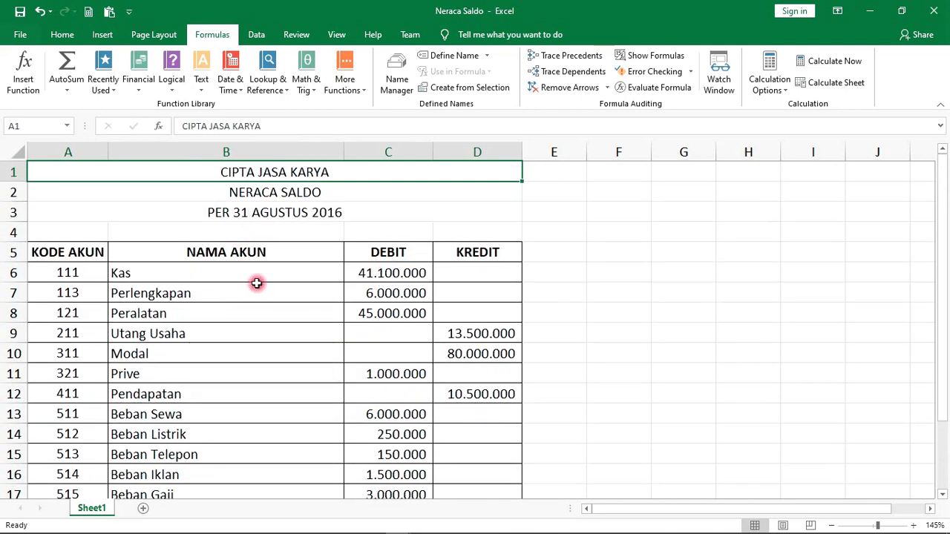
- Start a new workbook-scoped defined name from cell F8 and enter a first name as its name
click(255, 309)
click(618, 312)
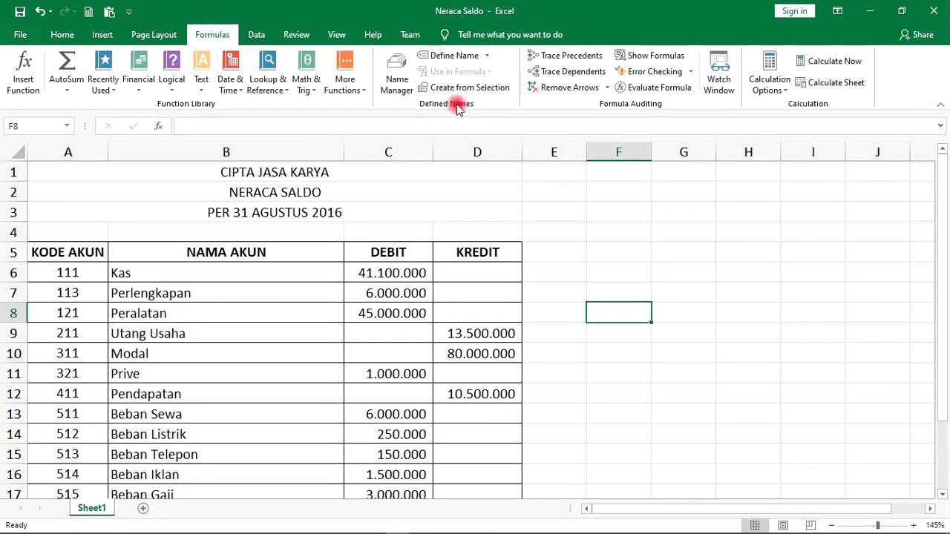
click(485, 58)
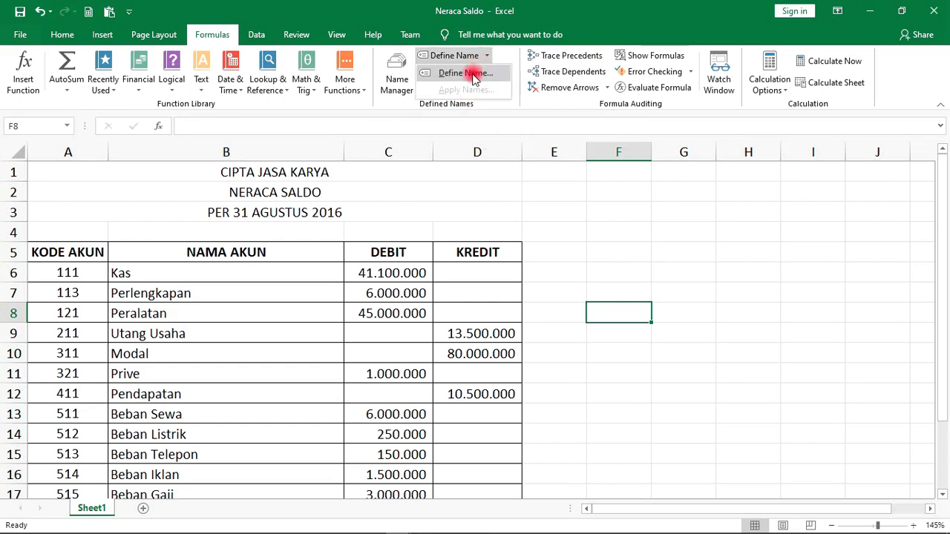
click(473, 77)
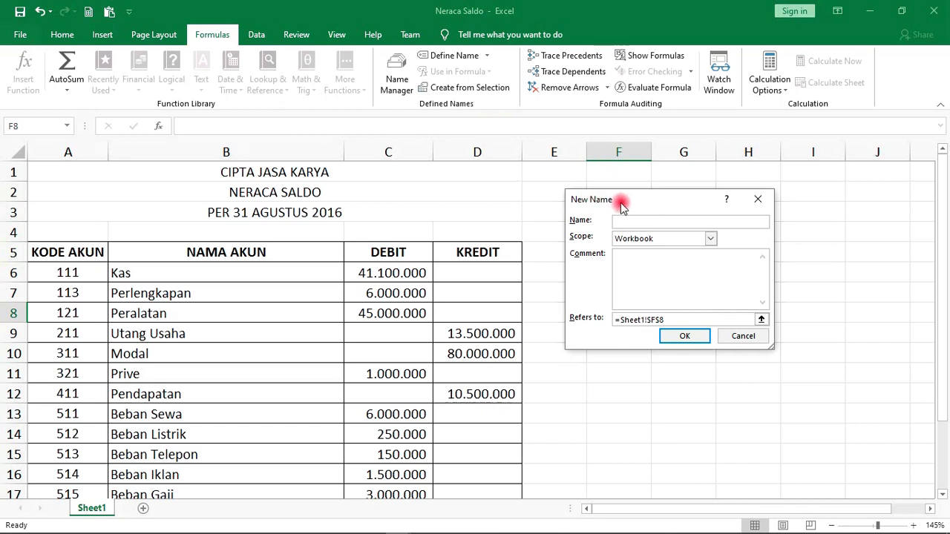
mouse_move(653, 203)
mouse_down()
mouse_move(652, 173)
mouse_move(642, 200)
mouse_up()
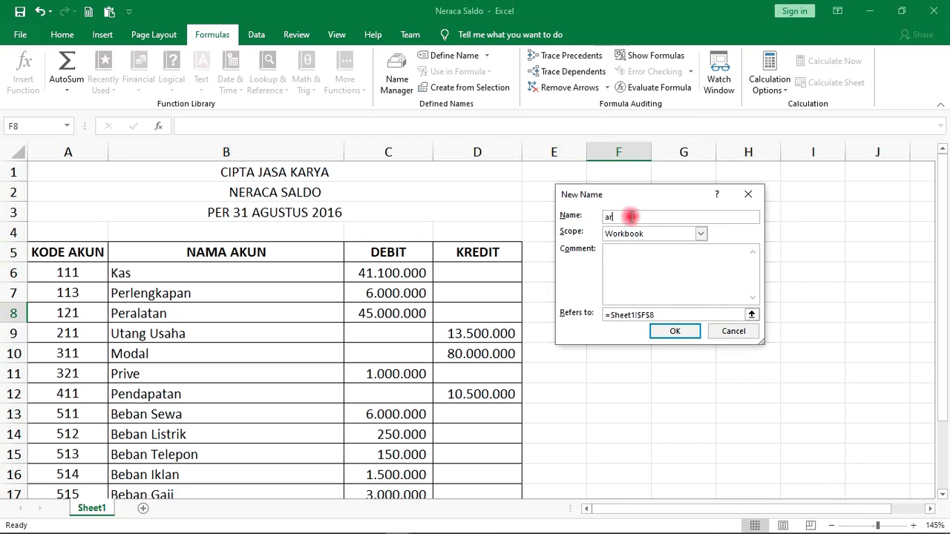
drag(653, 201, 649, 169)
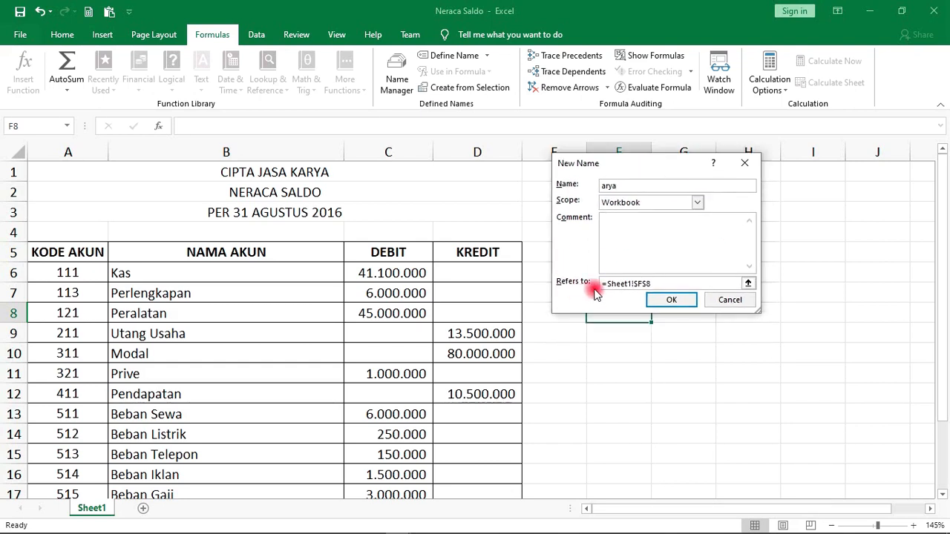
- Make the new defined name refer to the total in Sheet1 cell D18, leave its comment empty, and save it
click(748, 285)
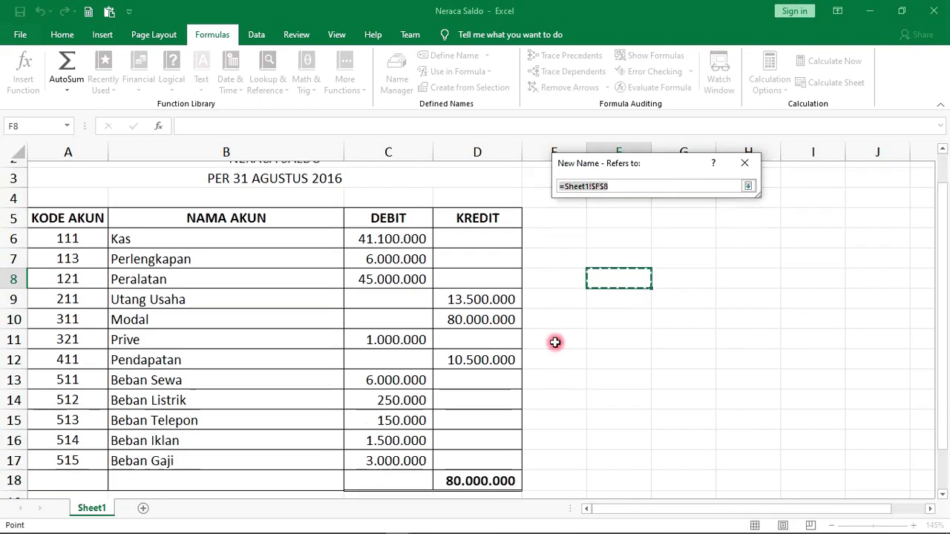
scroll(556, 341, down, 4)
scroll(504, 371, up, 2)
click(473, 394)
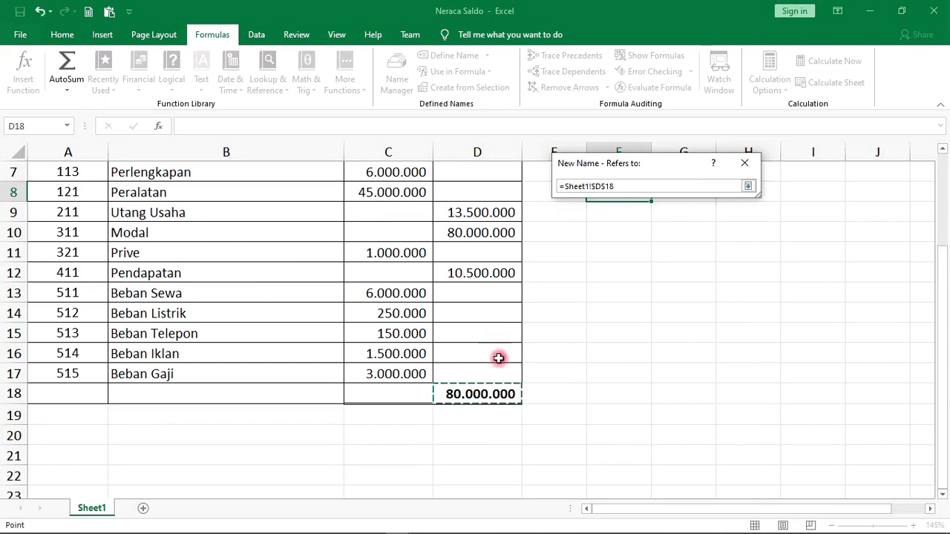
scroll(479, 369, up, 1)
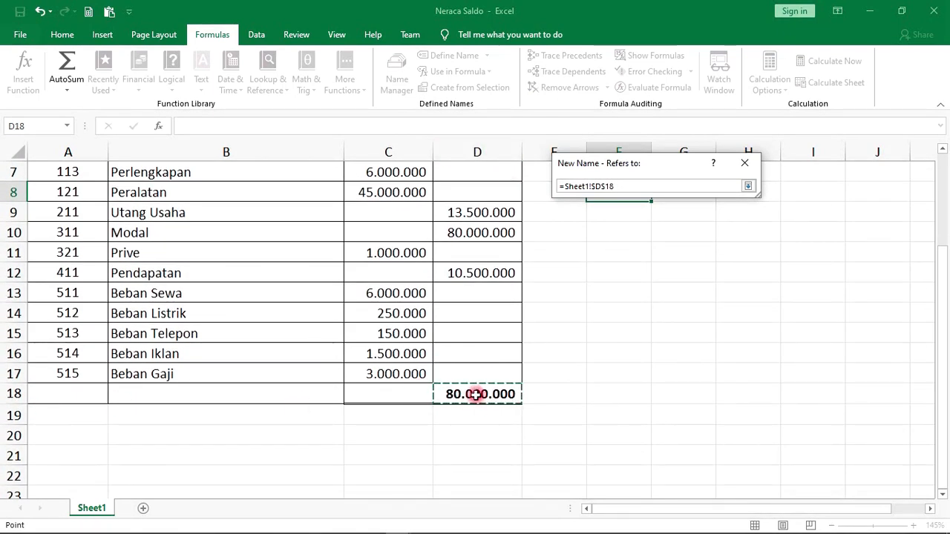
click(748, 186)
click(622, 232)
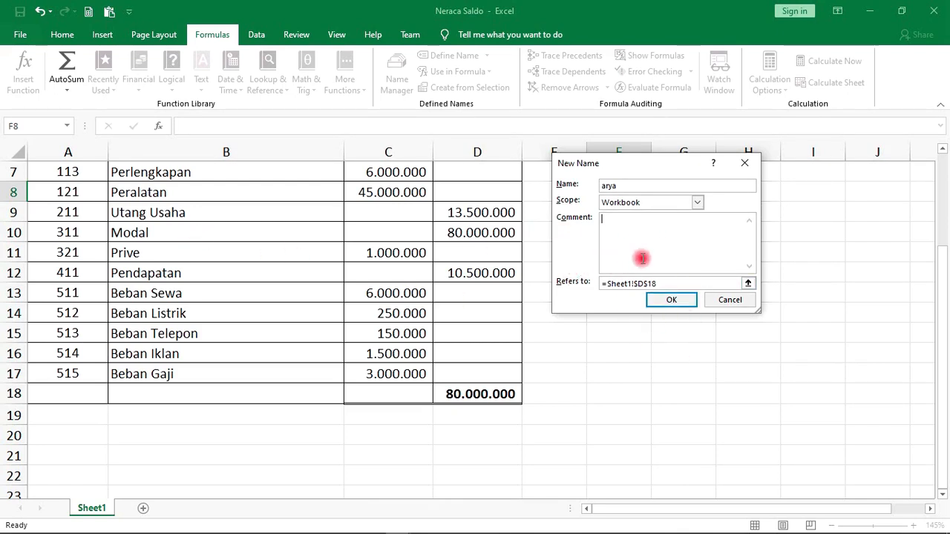
click(673, 299)
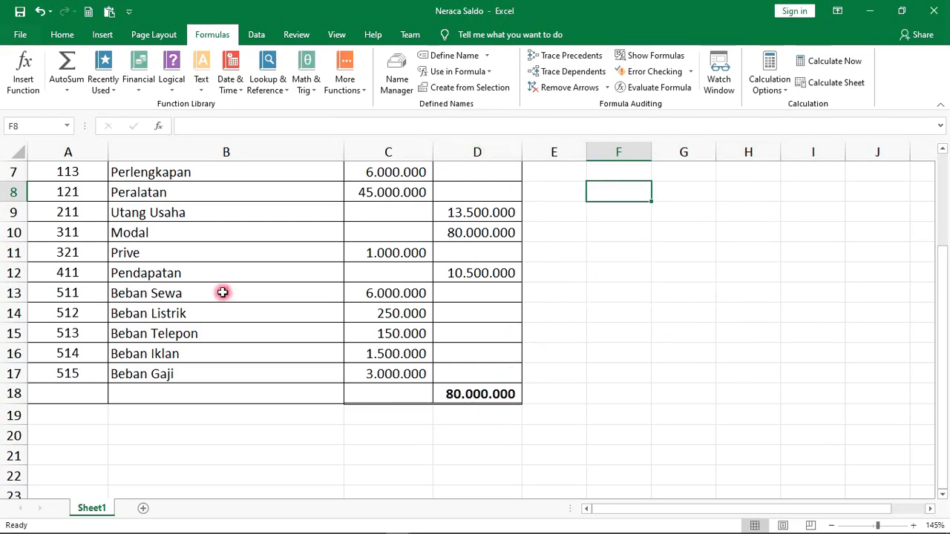
- Check the defined name on cell D18, then select H13 and jump back to D18 by that name
click(495, 397)
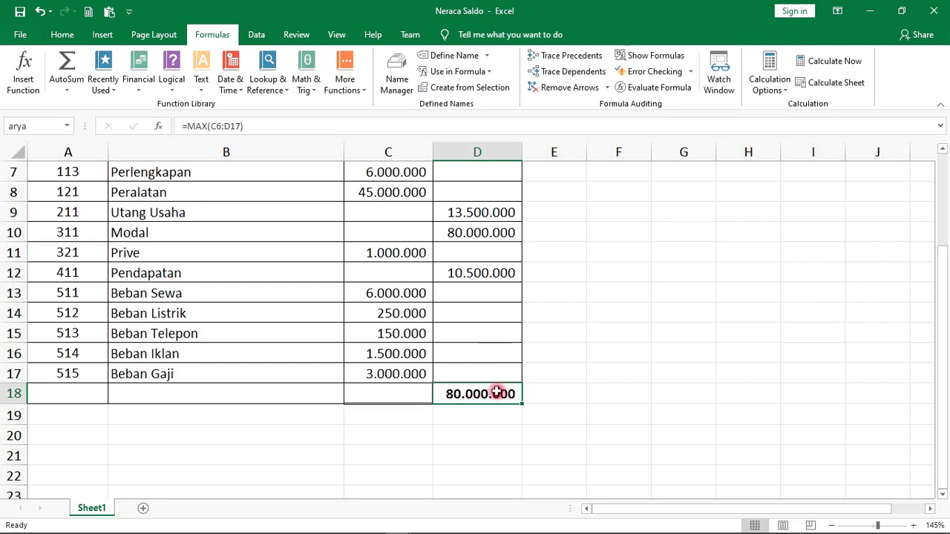
click(735, 290)
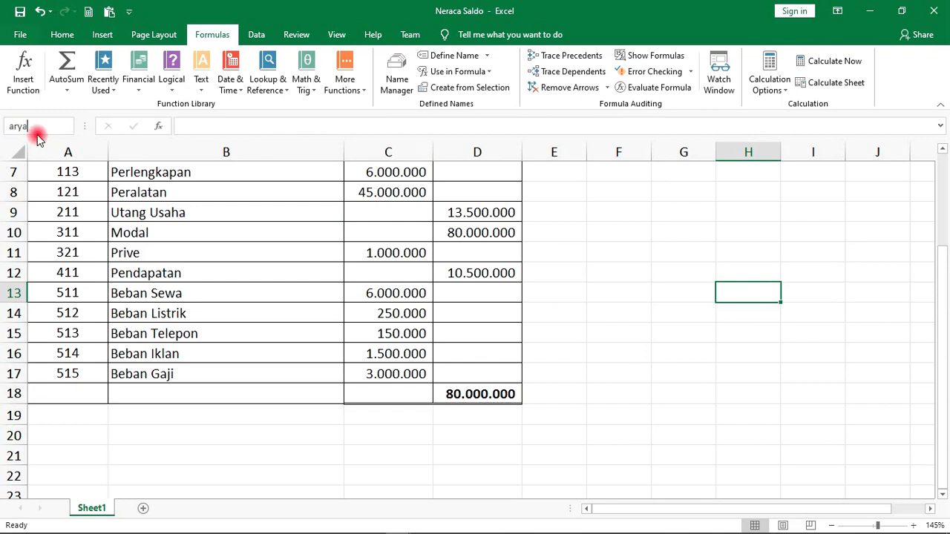
text(arya)
key(Return)
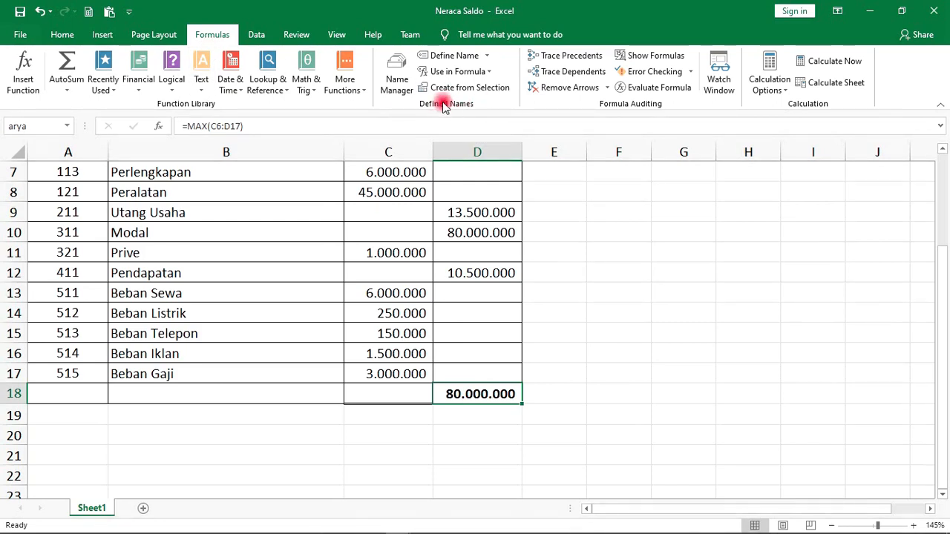
- Edit the existing defined name so that it refers to cell C17 on Sheet1 instead of D18
click(397, 82)
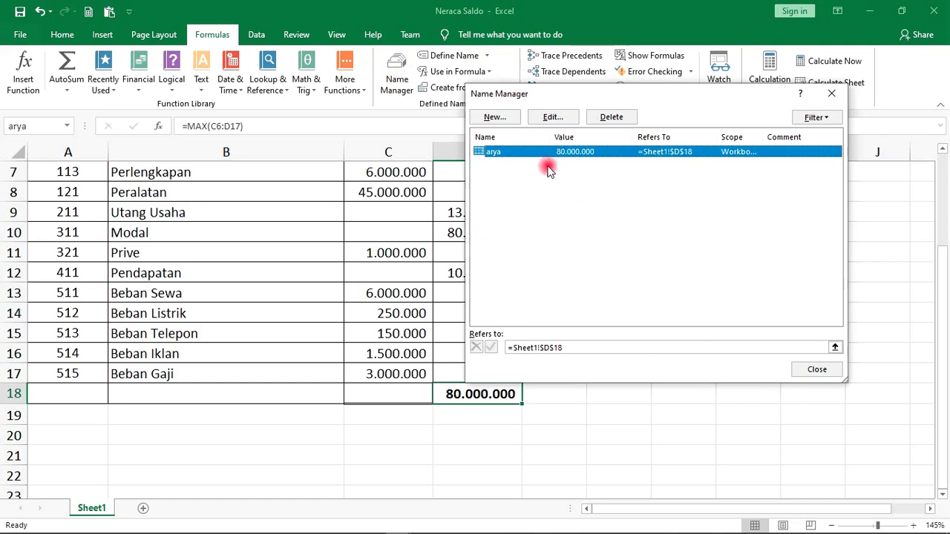
drag(561, 101, 650, 88)
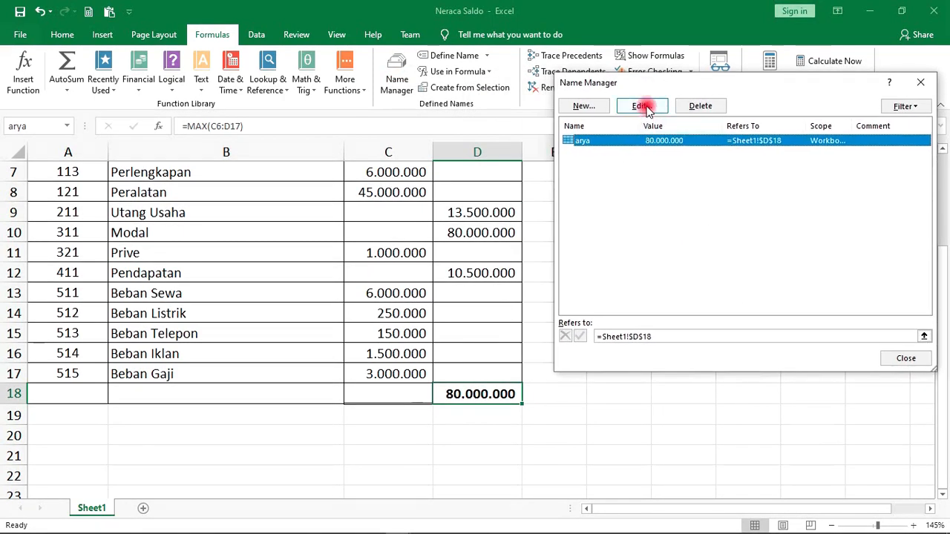
click(642, 106)
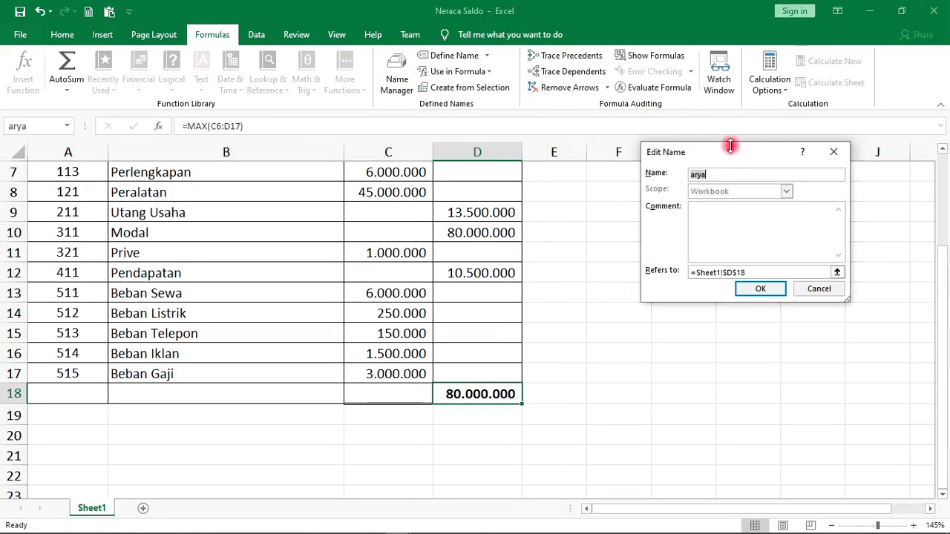
drag(731, 152, 666, 97)
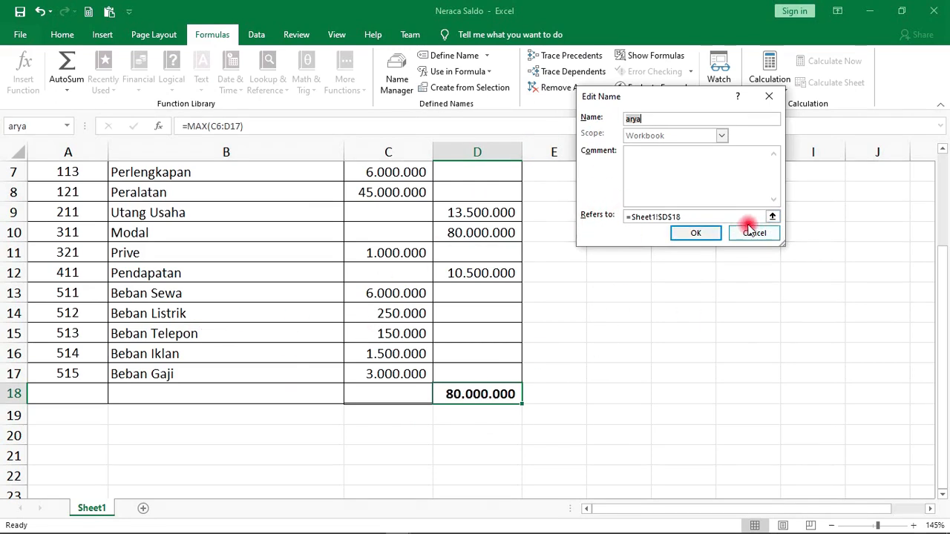
click(771, 217)
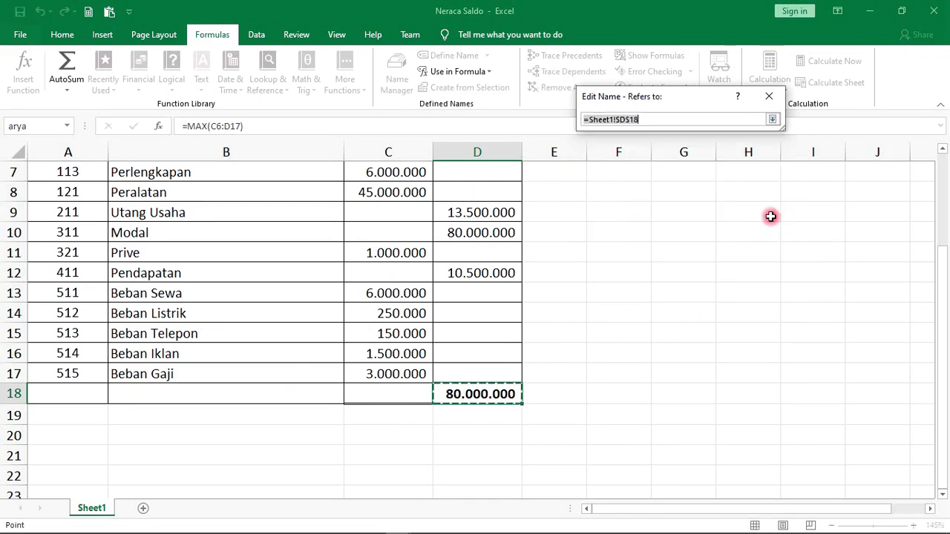
click(388, 371)
click(771, 120)
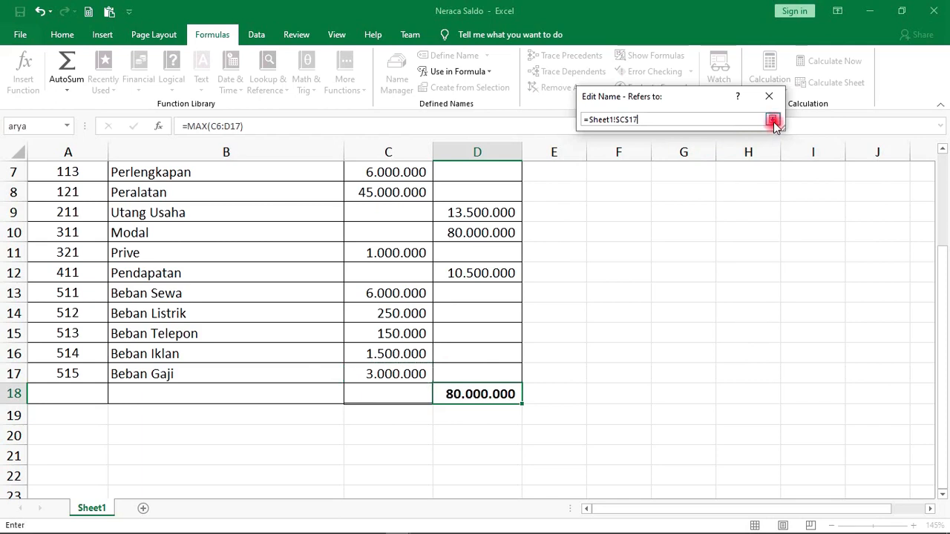
click(681, 235)
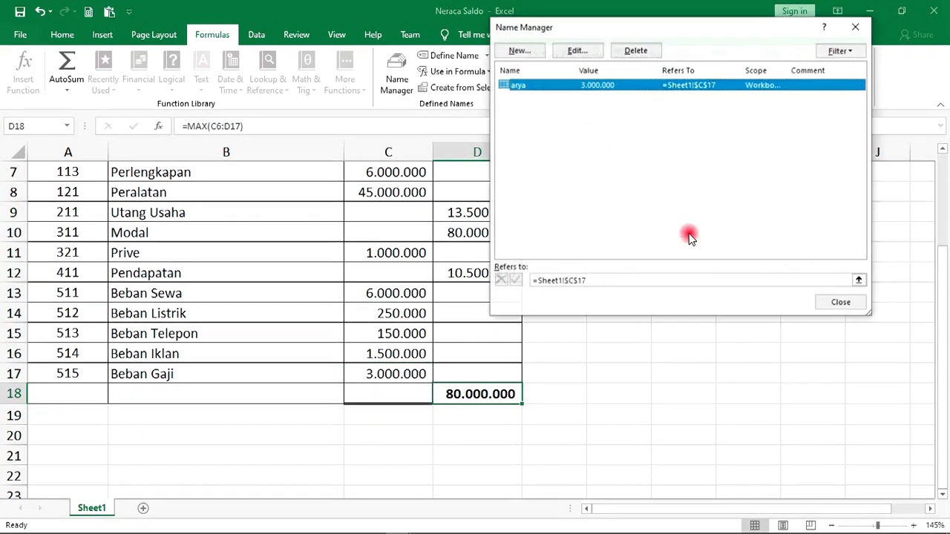
click(855, 27)
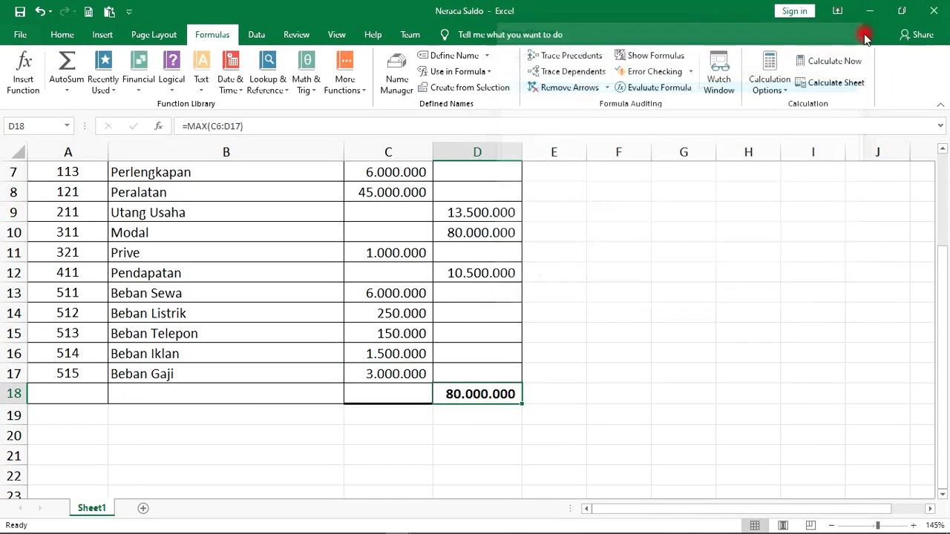
- Compare the name references of C17 and D18, then jump from B16 to C17 by its defined name
click(382, 373)
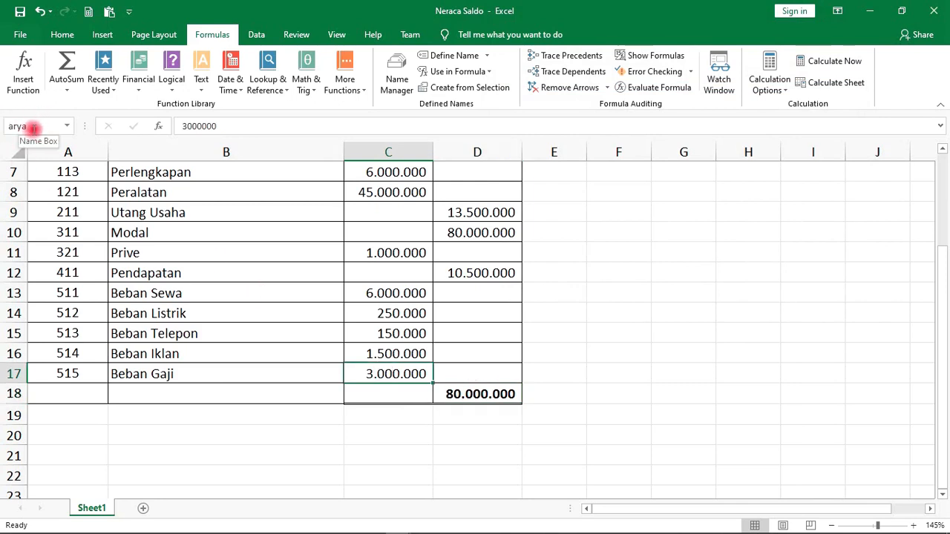
click(475, 391)
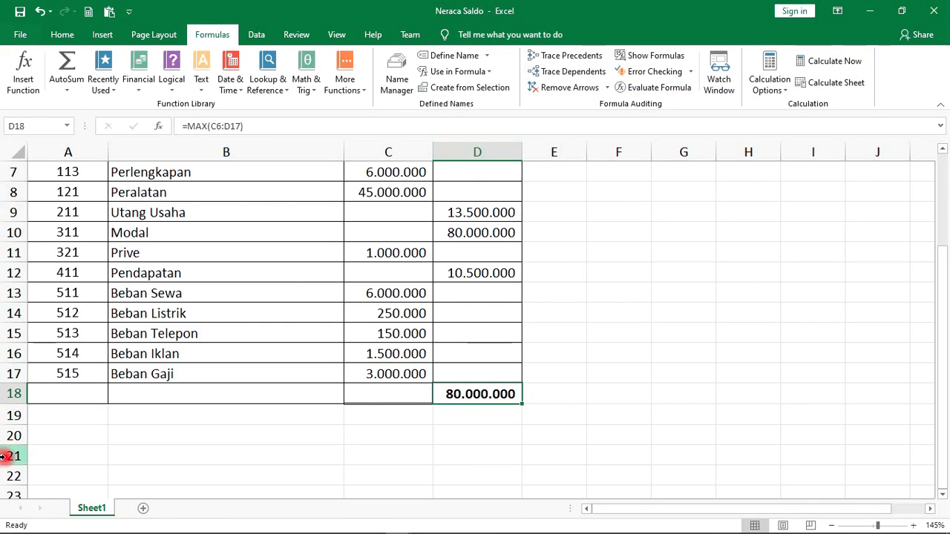
click(214, 354)
click(52, 126)
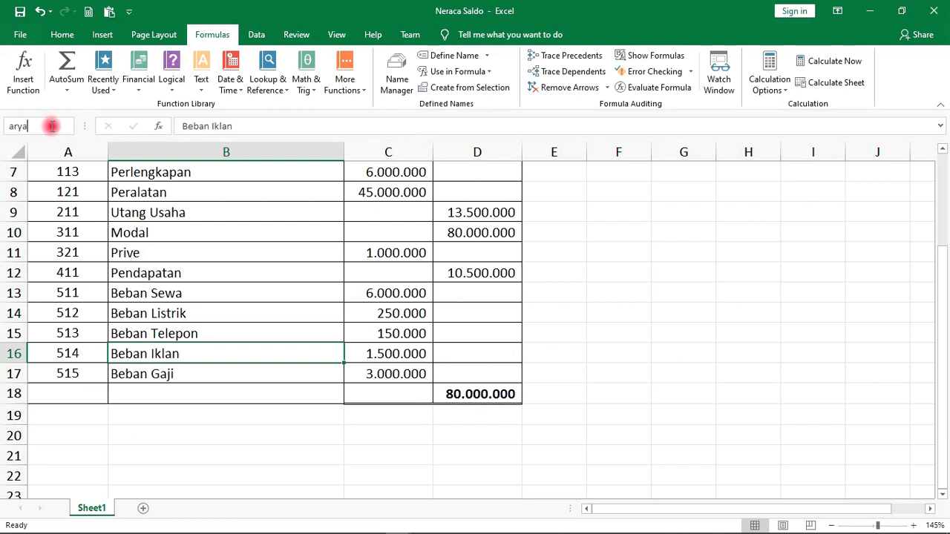
text(arya)
key(Return)
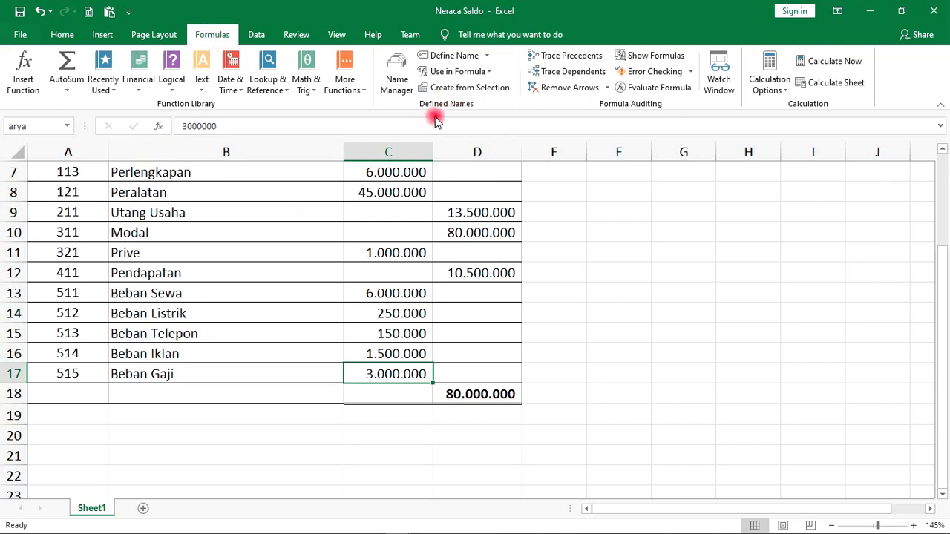
- Rename the existing defined name for Sheet1 cell C17 by appending 123 to it
click(402, 85)
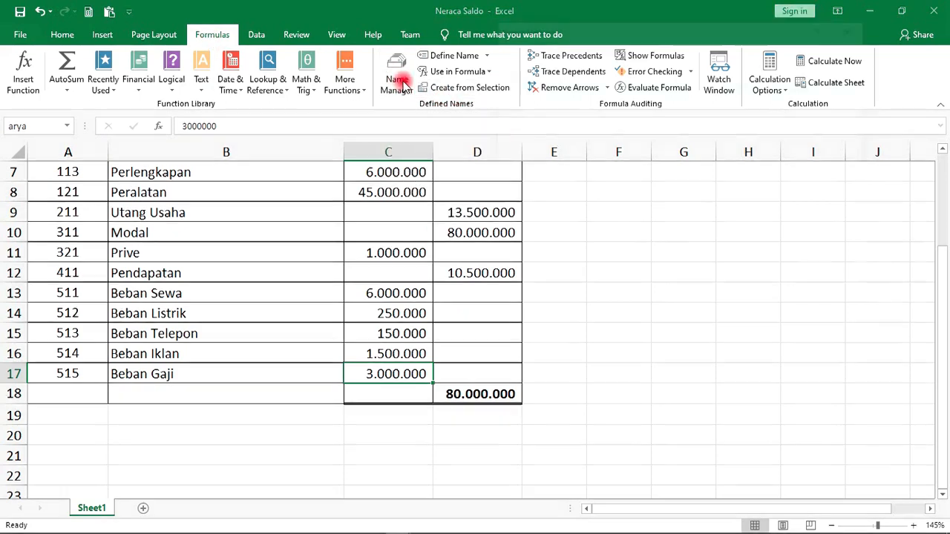
drag(591, 36, 682, 47)
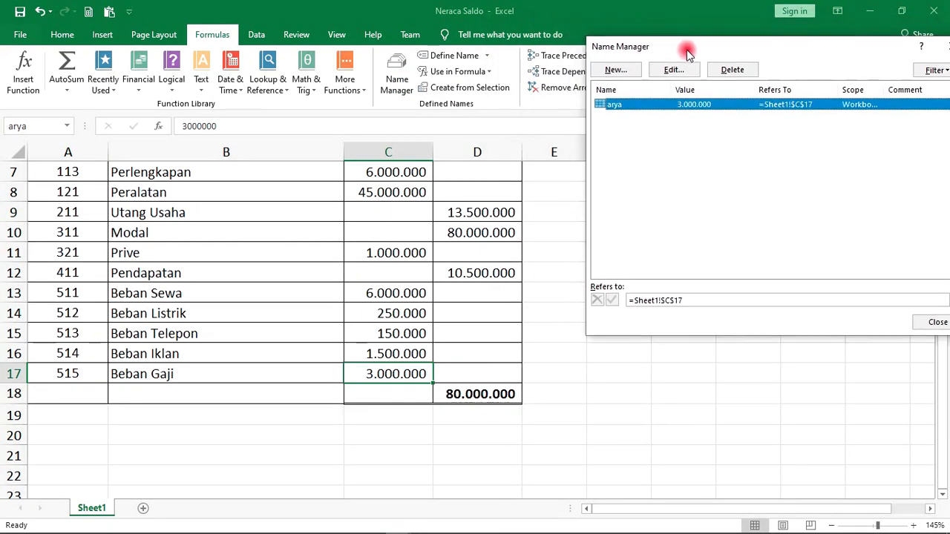
click(670, 70)
drag(731, 117, 731, 99)
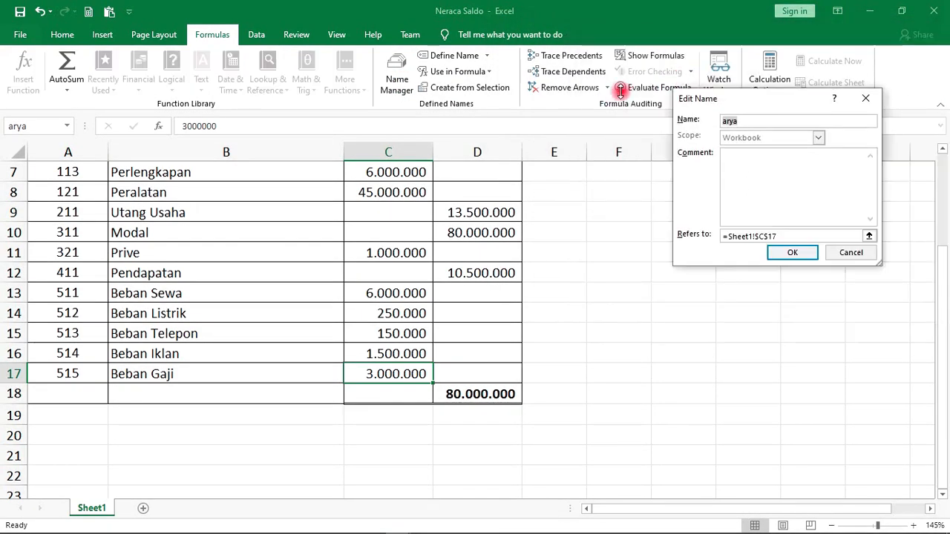
click(719, 120)
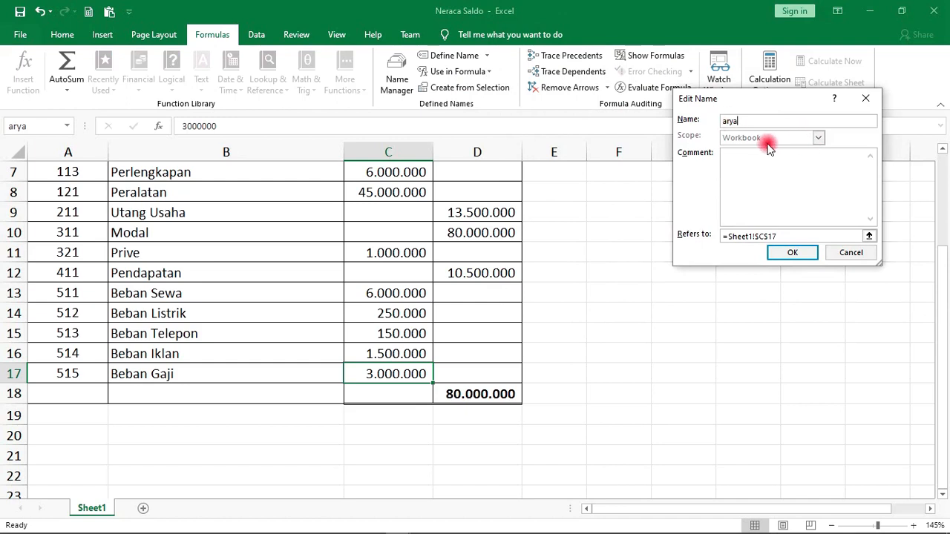
click(790, 255)
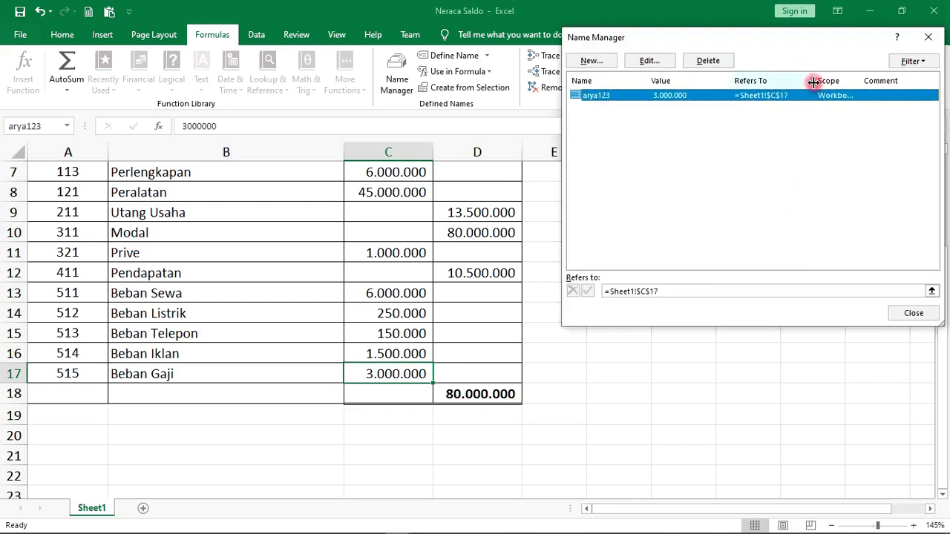
drag(801, 40, 687, 20)
click(807, 295)
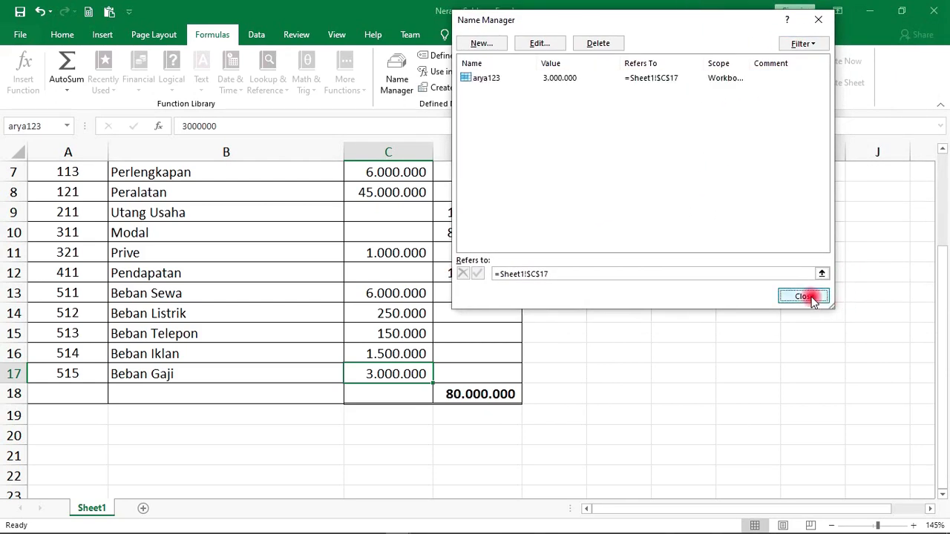
- Select C17 again and check the defined name assigned to it
click(392, 431)
click(378, 374)
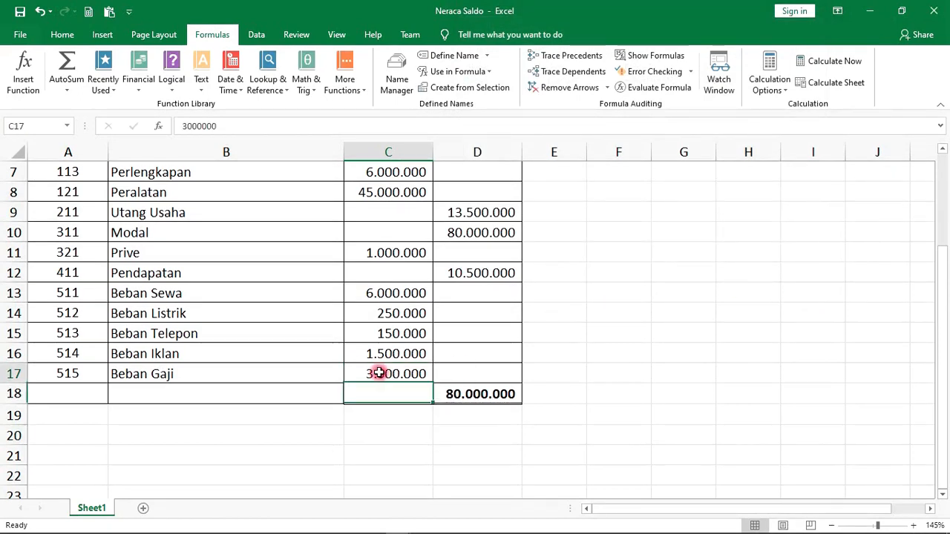
click(65, 126)
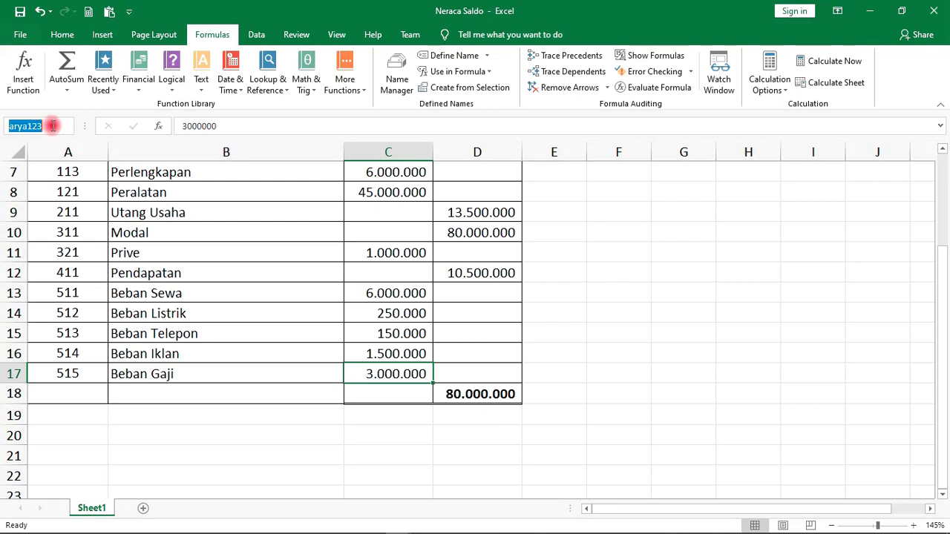
- Delete the defined name that refers to Sheet1 cell C17, and reselect that cell to check it
click(119, 176)
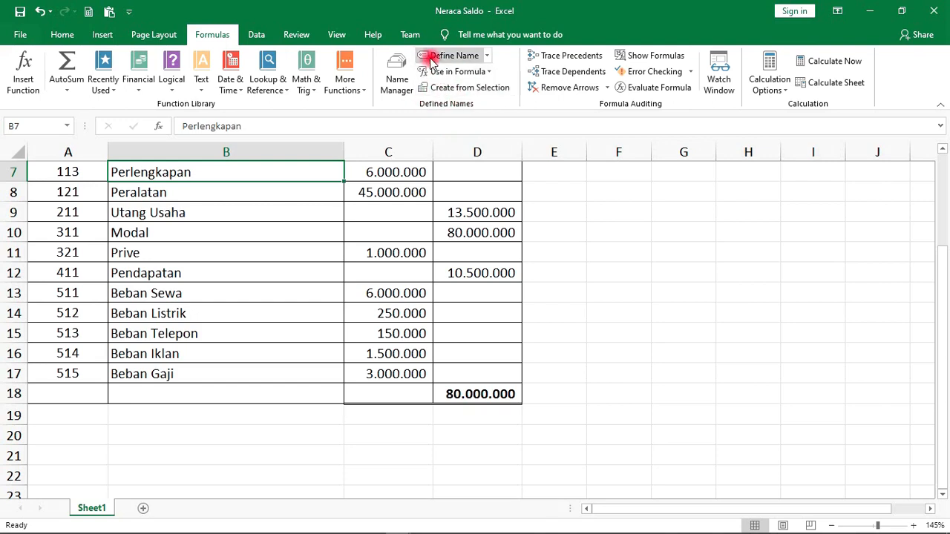
click(394, 78)
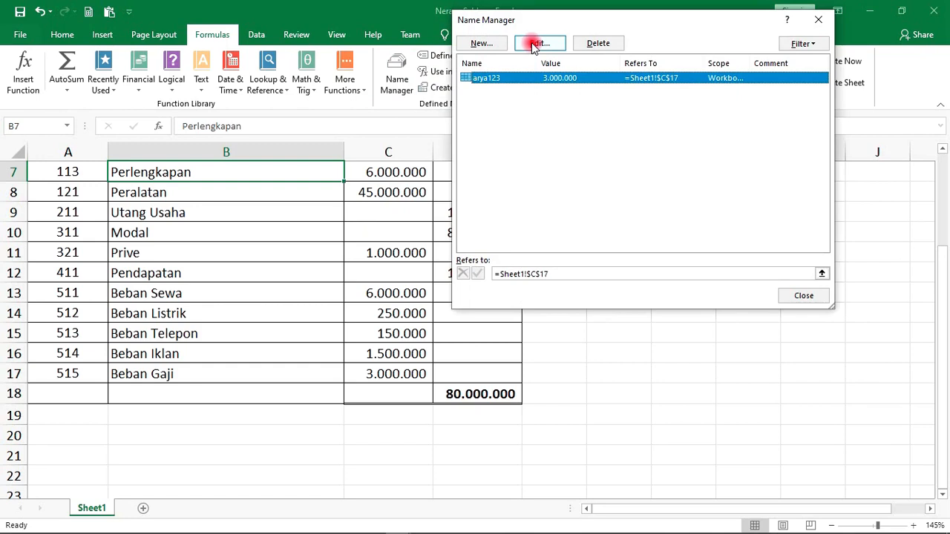
click(587, 44)
click(448, 312)
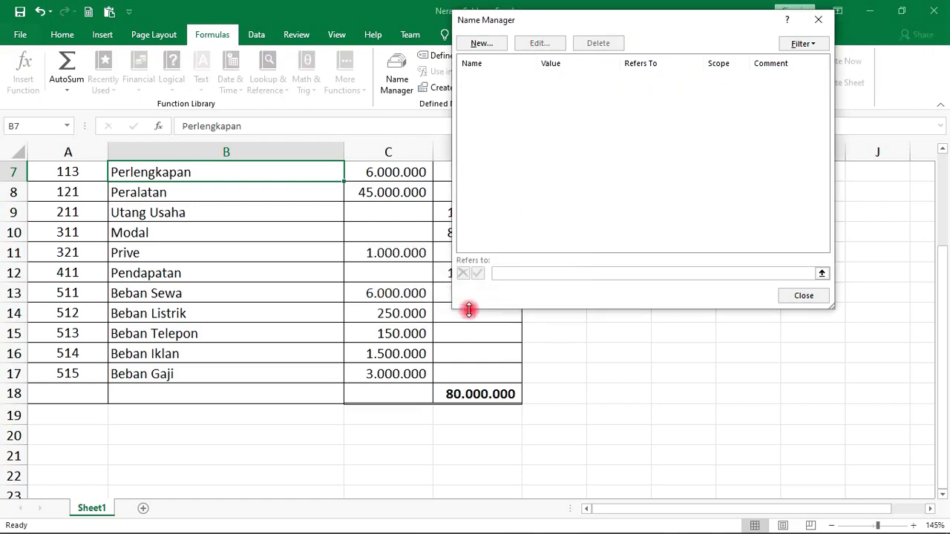
click(817, 19)
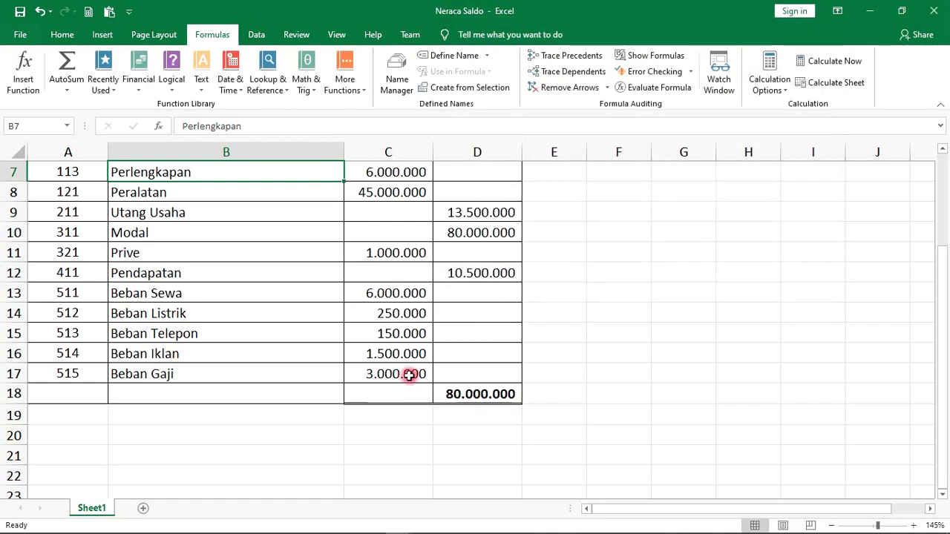
click(409, 376)
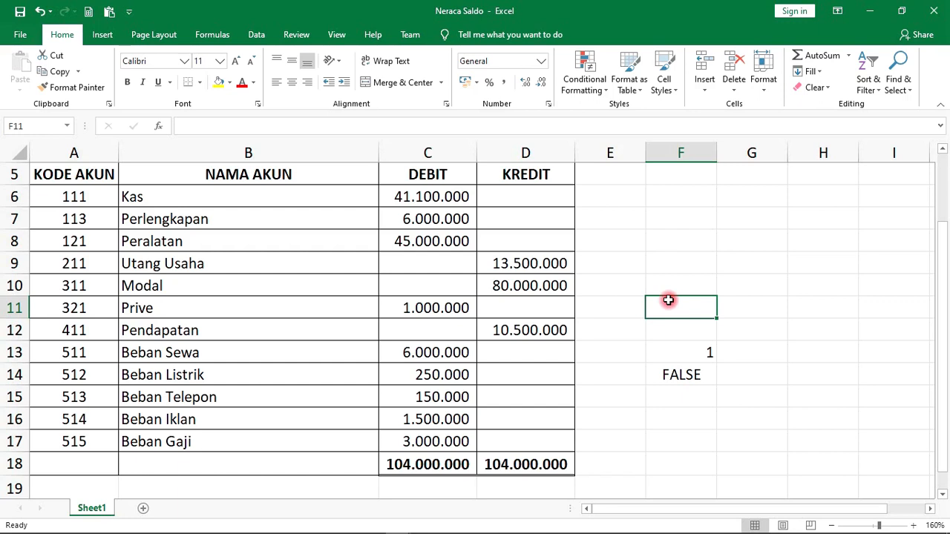
- Enter the sample values 3, 4 and 5 in cells E9, F9 and G9
double_click(634, 261)
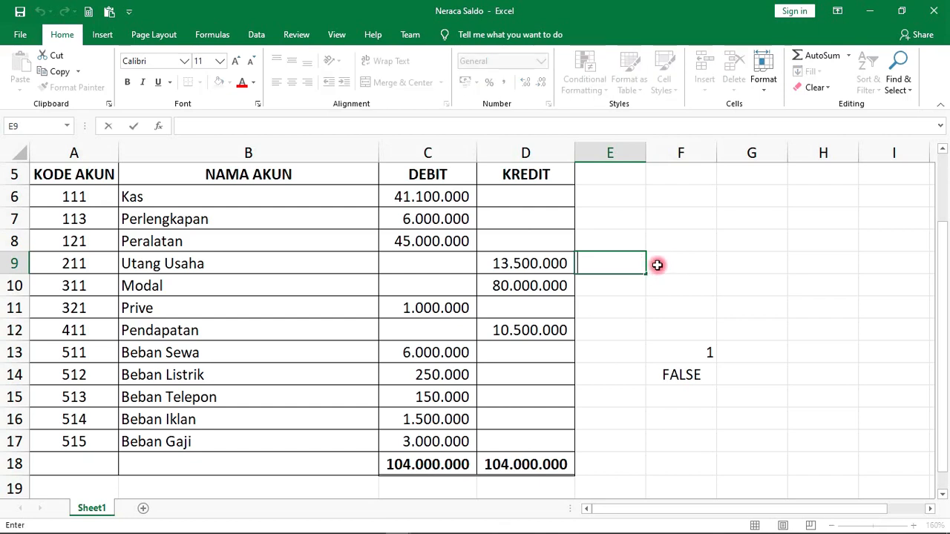
text(3)
double_click(675, 265)
text(4)
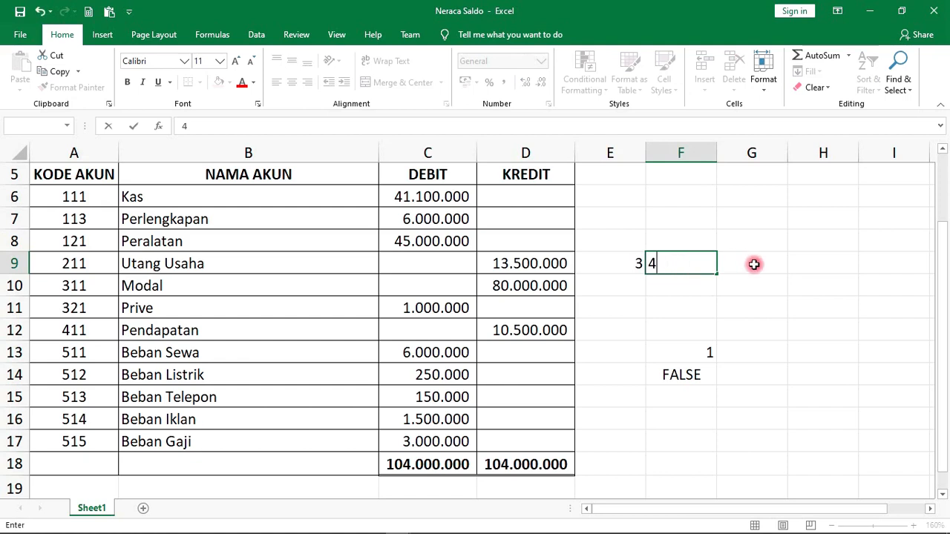
double_click(744, 262)
text(5)
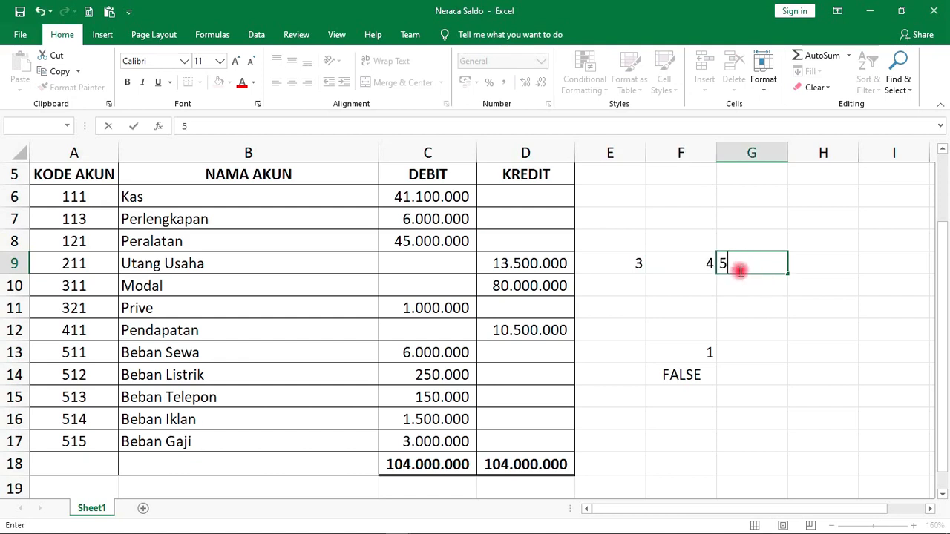
click(731, 292)
click(680, 307)
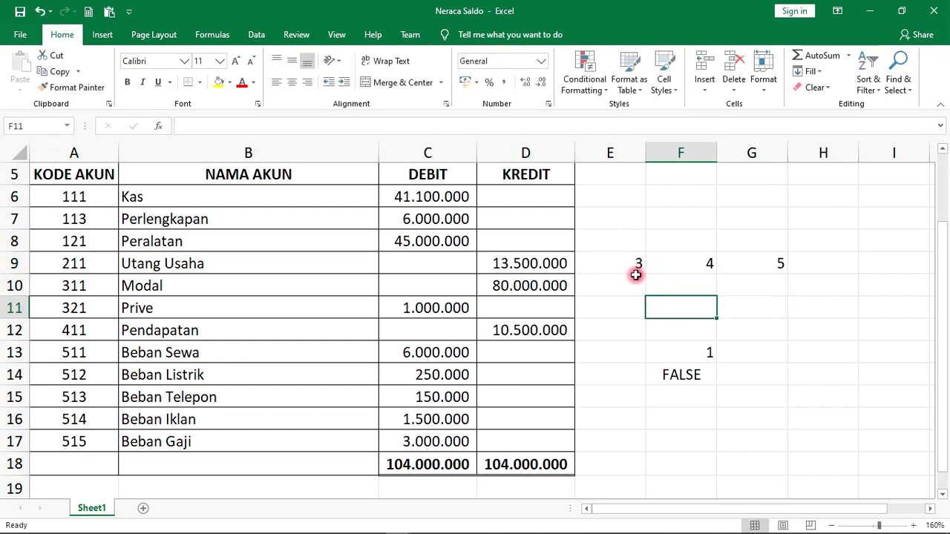
- Start a formula in F12 that references the range E9:G9
drag(629, 264, 752, 261)
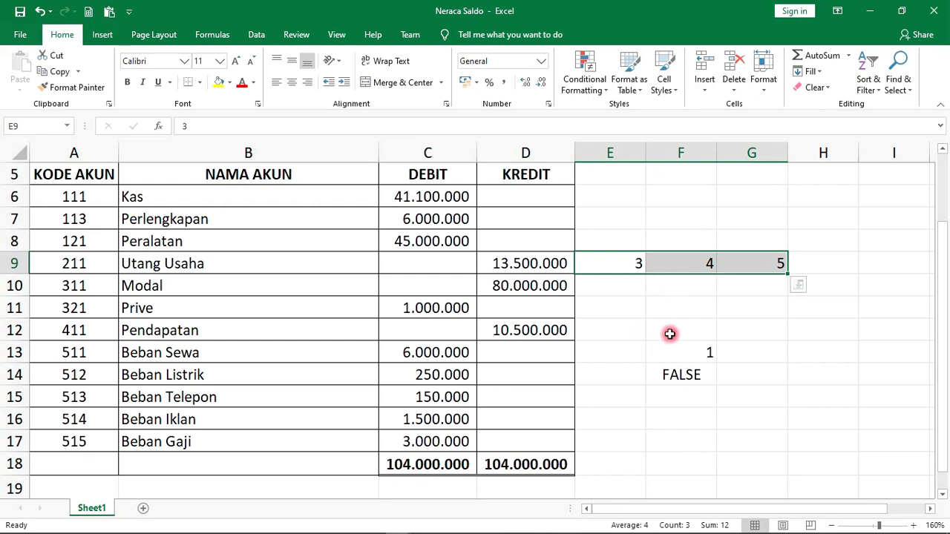
double_click(669, 332)
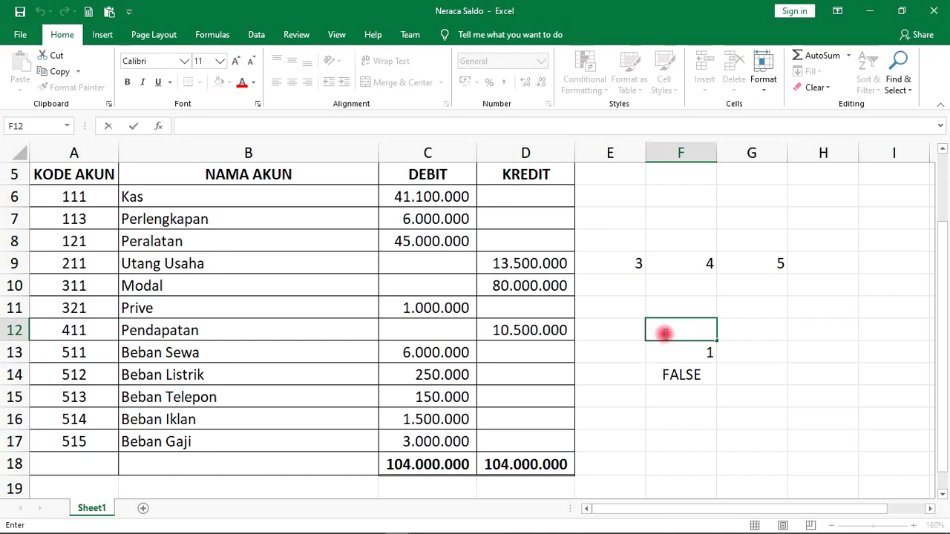
text(=)
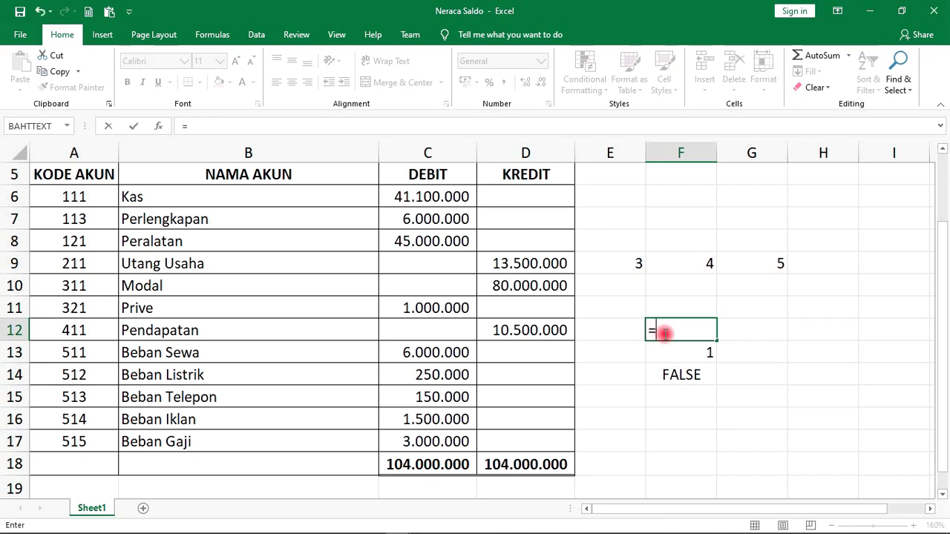
drag(643, 267, 746, 261)
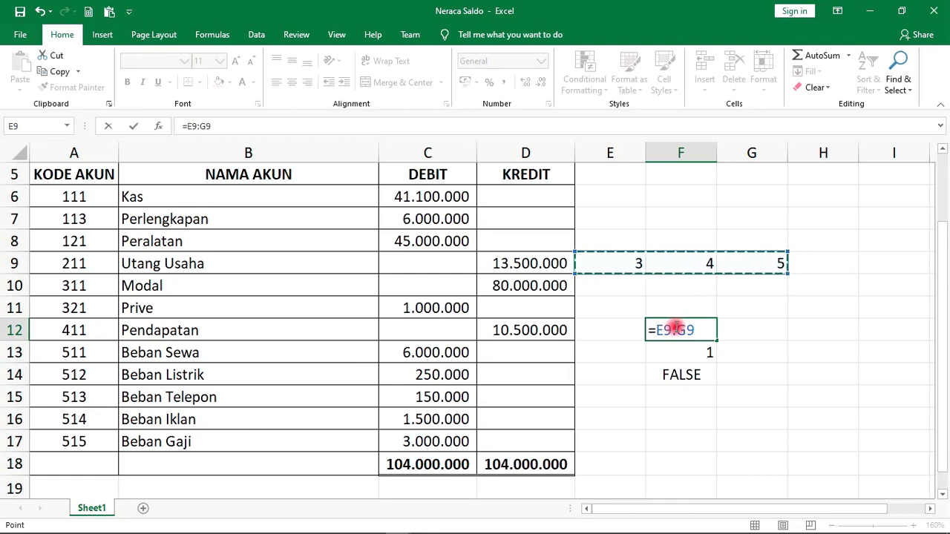
- Wrap the range in F12's formula in the SUM function and commit it as =SUM(E9:G9)
click(676, 329)
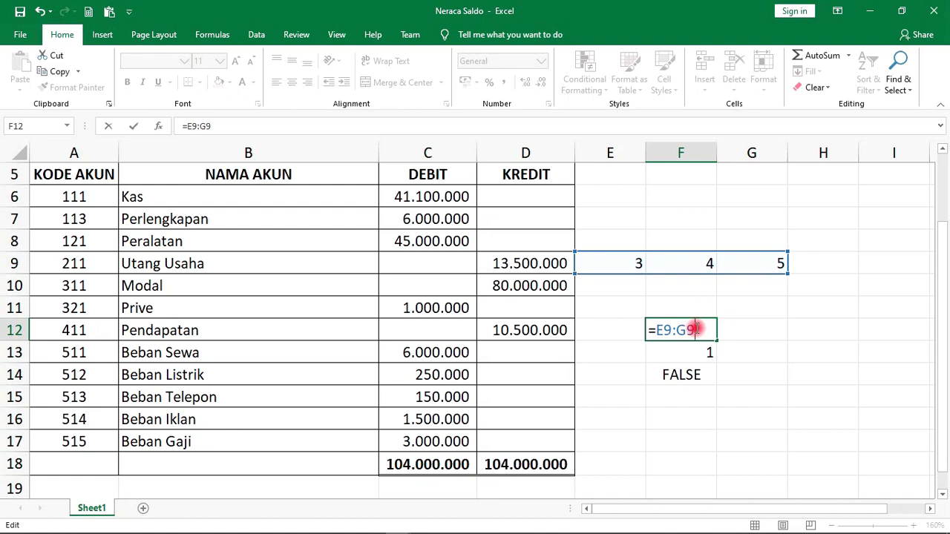
key(Left)
key(Left)
key(Left)
key(Left)
key(Left)
text(SUM)
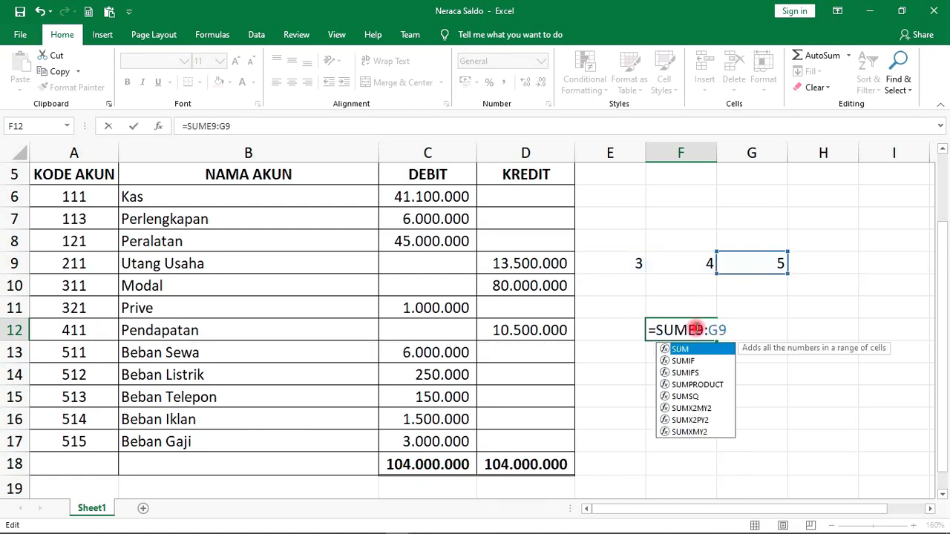
text(()
key(Right)
key(Right)
key(Right)
key(Right)
key(Right)
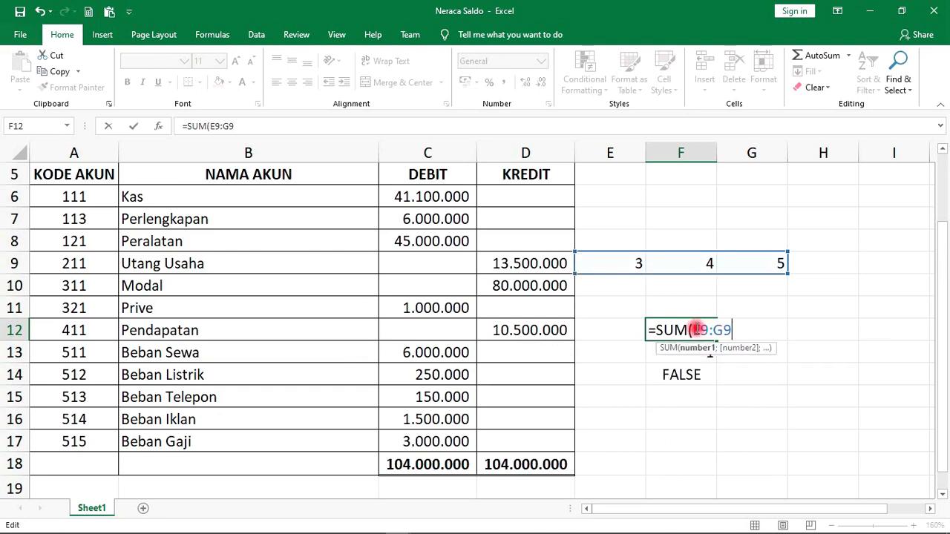
text())
key(Return)
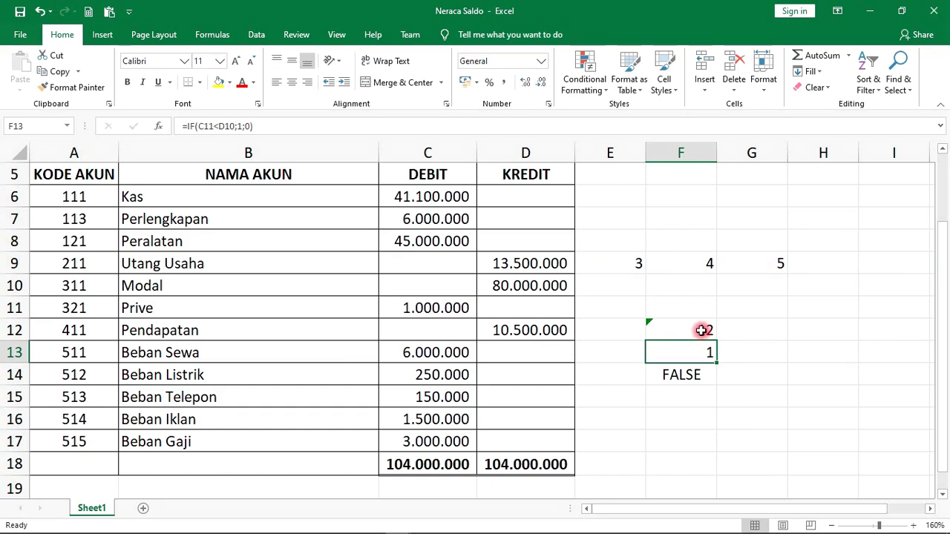
- Reopen the SUM formula in F12 and make its starting reference absolute as $E$9
click(701, 330)
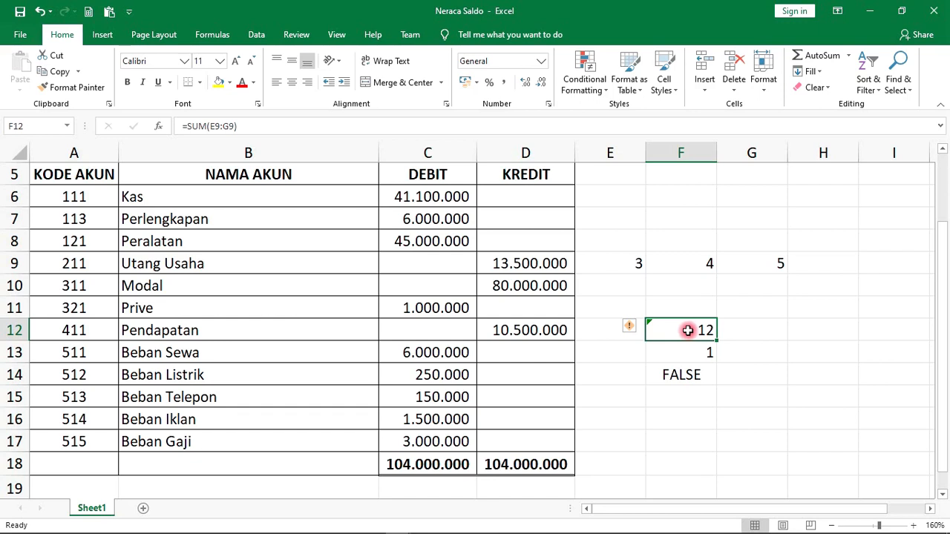
double_click(681, 330)
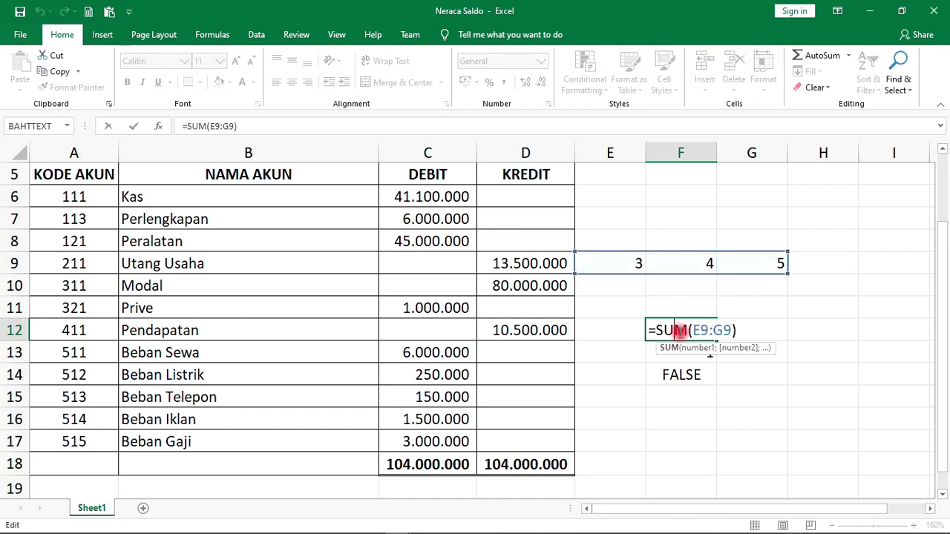
key(Left)
key(Right)
key(Left)
key(Left)
key(Right)
key(Right)
key(Left)
key(Left)
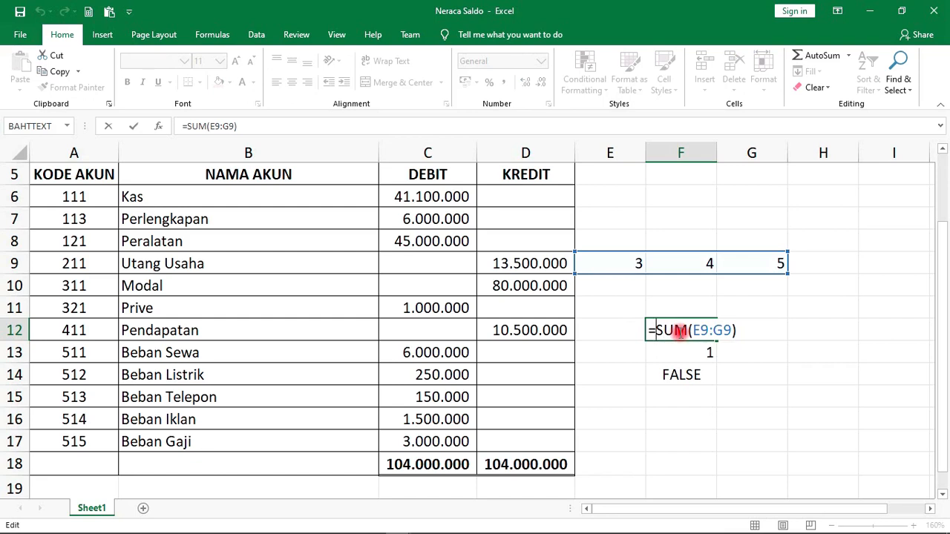
key(Right)
key(Right)
key(Right)
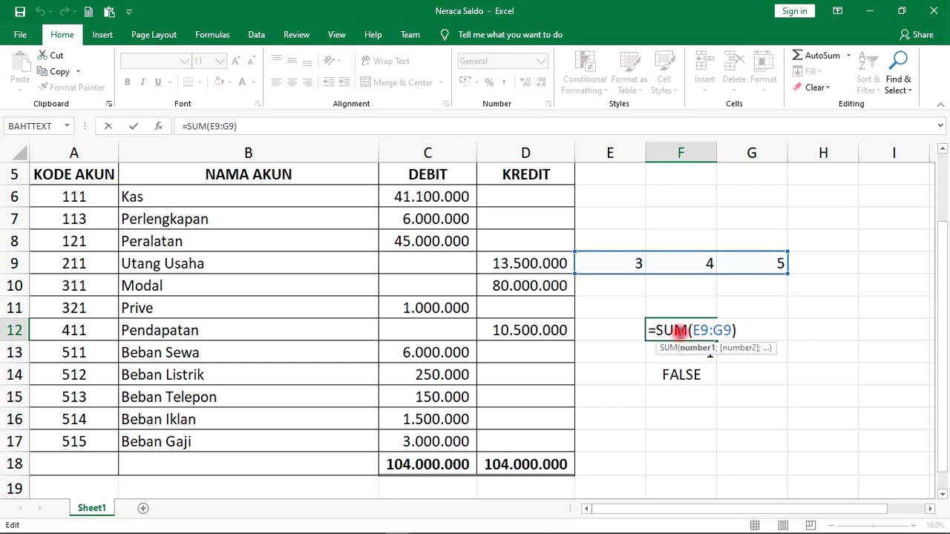
text($)
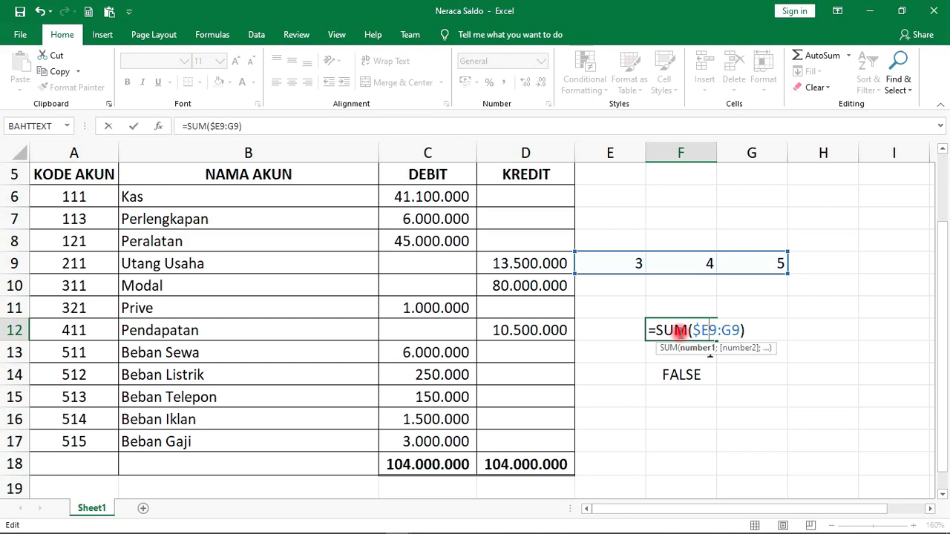
key(Right)
text($E)
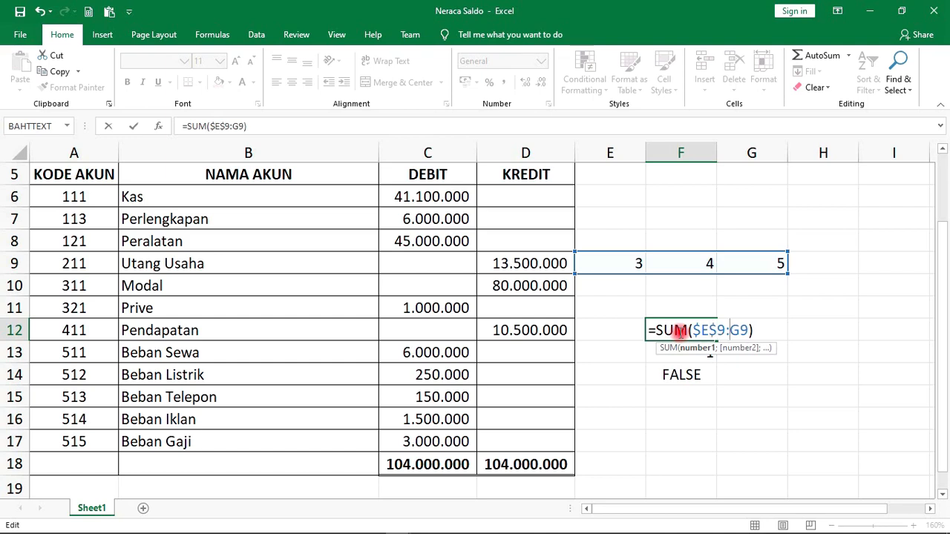
- Make the ending reference absolute as $G$9, commit =SUM($E$9:$G$9), and reselect F12 to check the formula
text($)
key(Right)
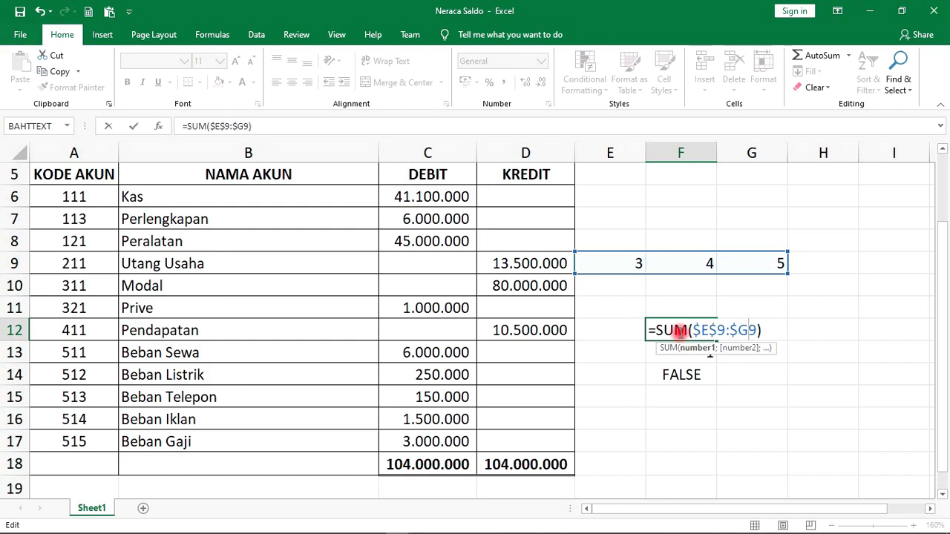
text($)
key(Right)
key(Right)
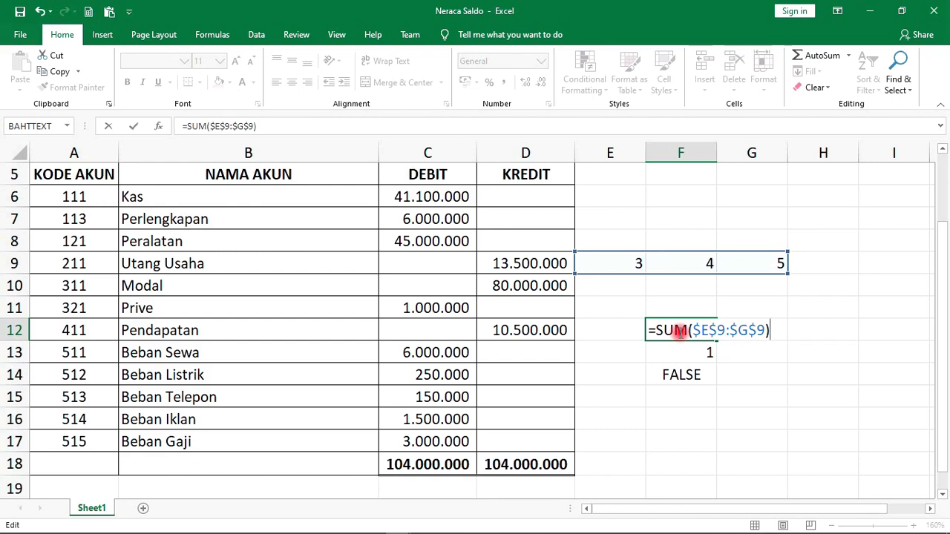
key(Return)
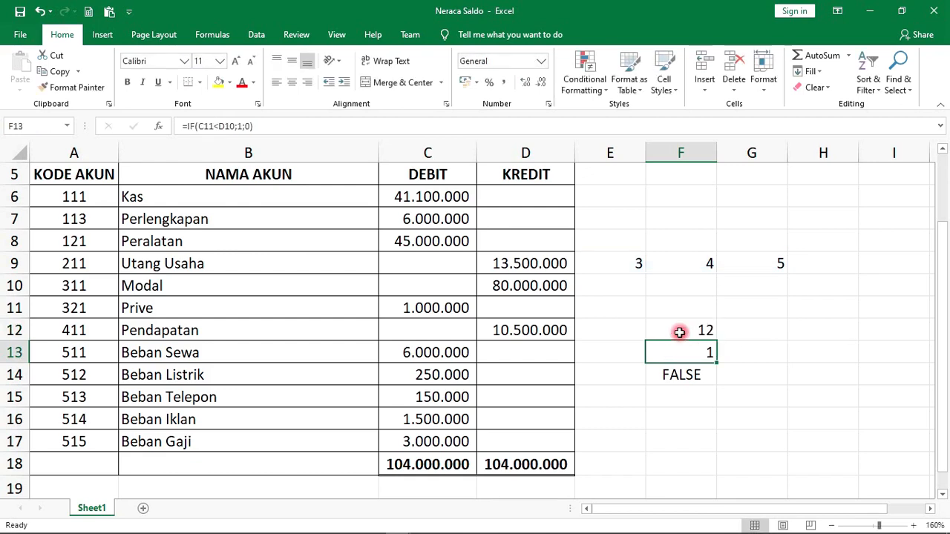
click(679, 333)
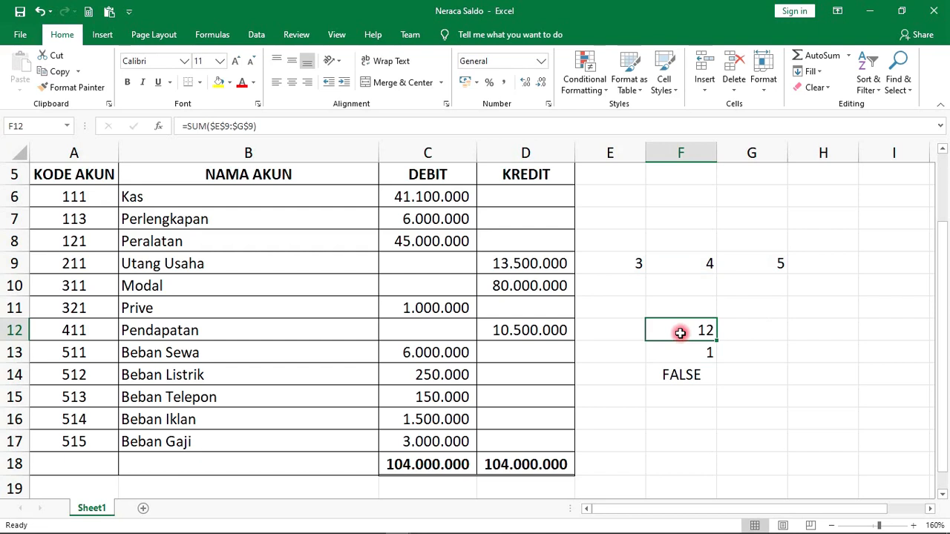